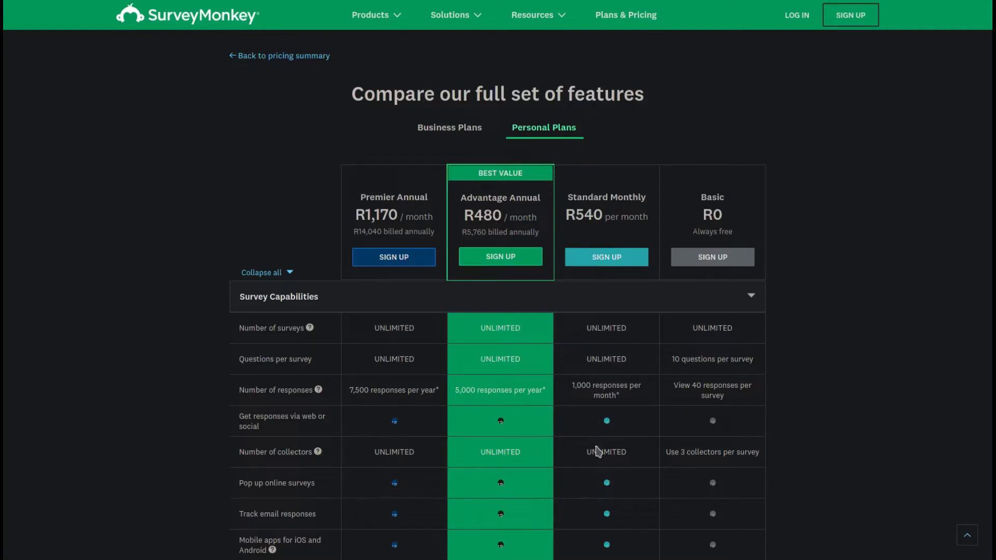
# Scroll up and down through the SurveyMonkey Personal Plans feature comparison table
pyautogui.scroll(-4, 598, 482)
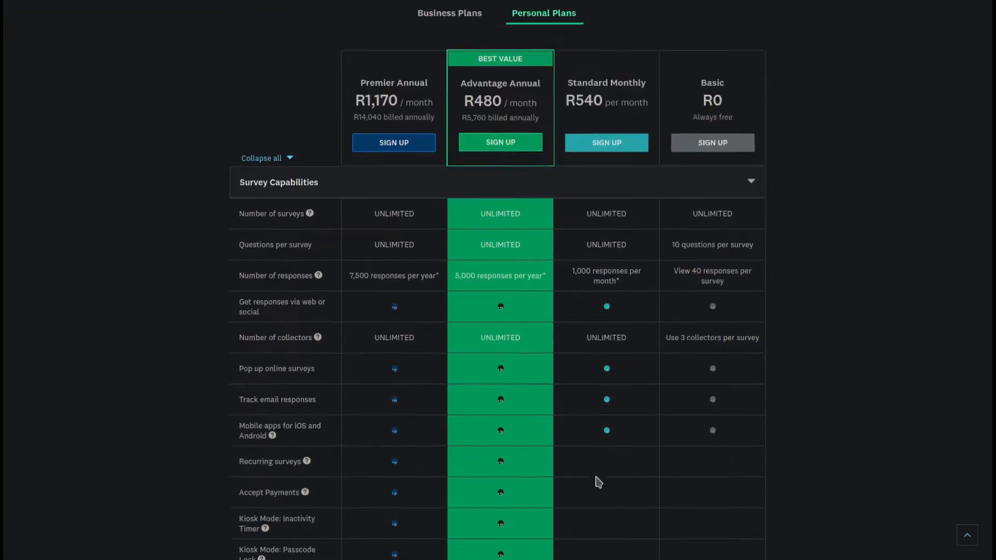
pyautogui.scroll(4, 599, 452)
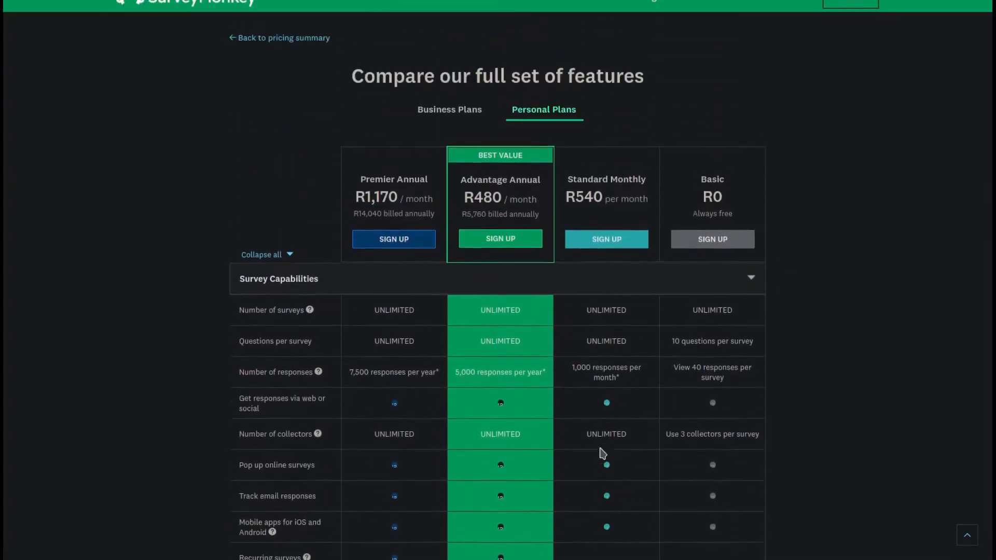
pyautogui.scroll(-2, 602, 450)
pyautogui.scroll(2, 600, 444)
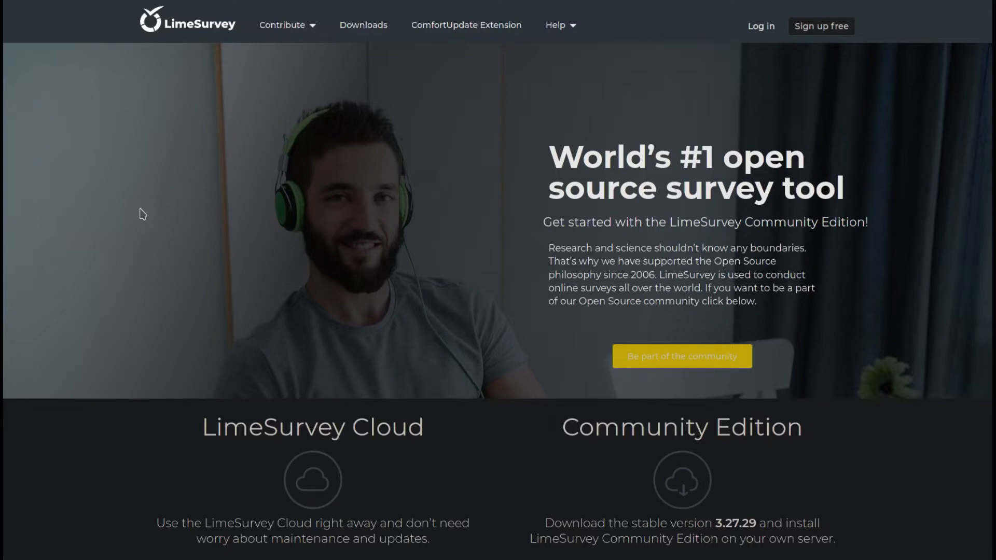
pyautogui.scroll(-4, 137, 231)
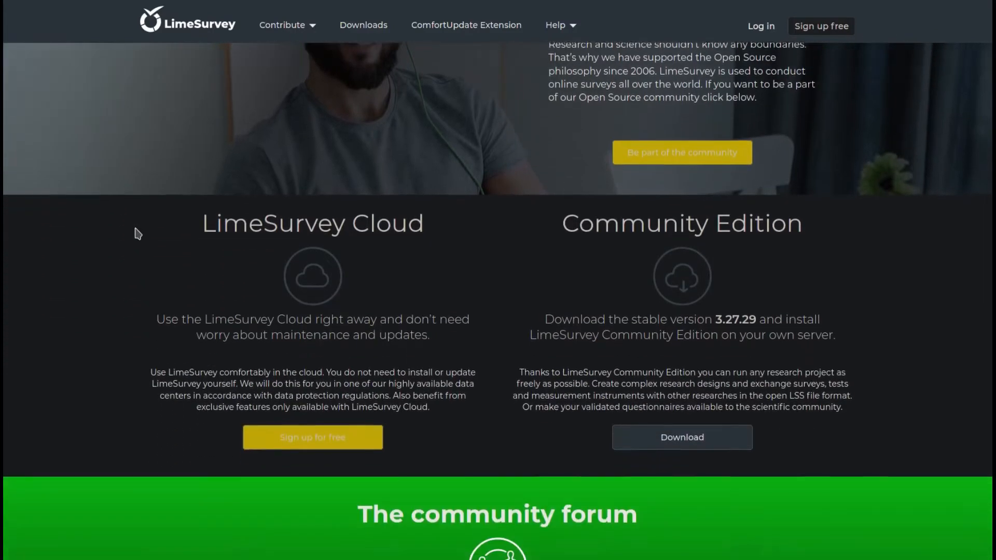
pyautogui.scroll(-3, 138, 234)
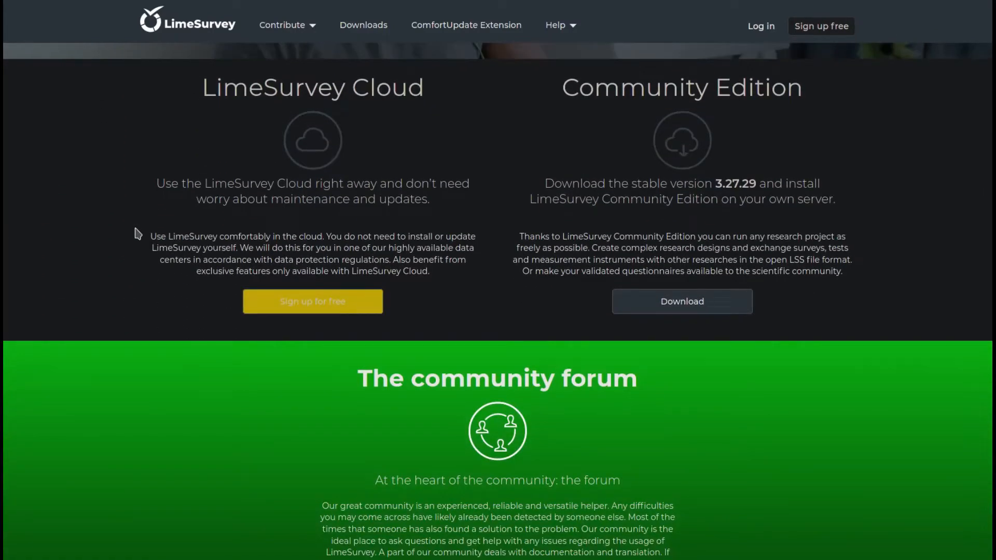
pyautogui.scroll(-2, 137, 233)
pyautogui.scroll(-4, 137, 234)
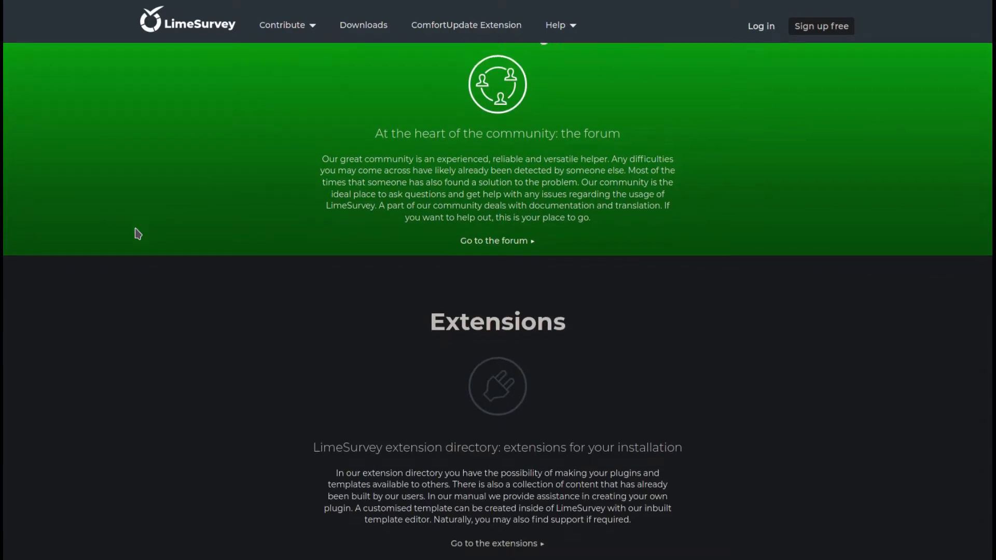
pyautogui.scroll(-1, 137, 233)
pyautogui.scroll(-5, 137, 233)
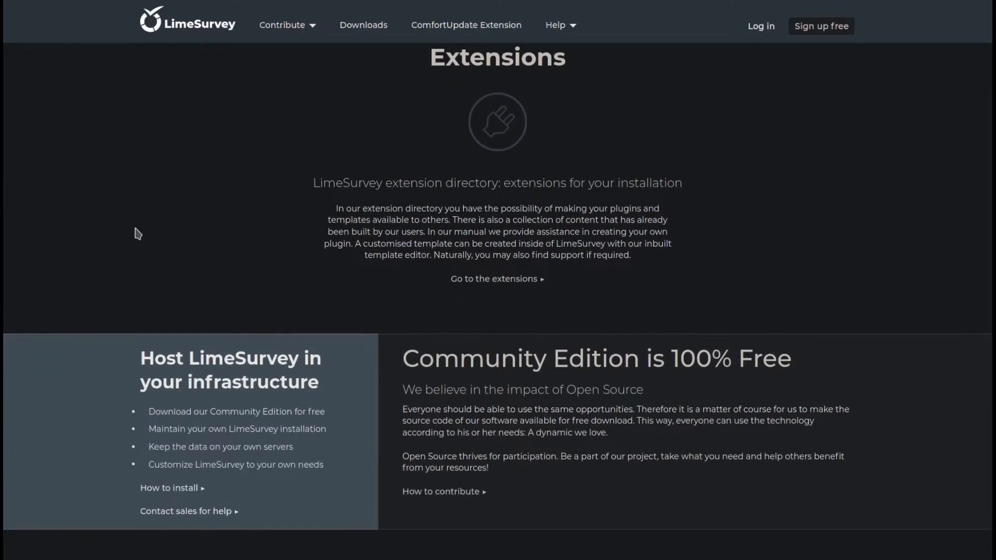
pyautogui.scroll(-2, 138, 233)
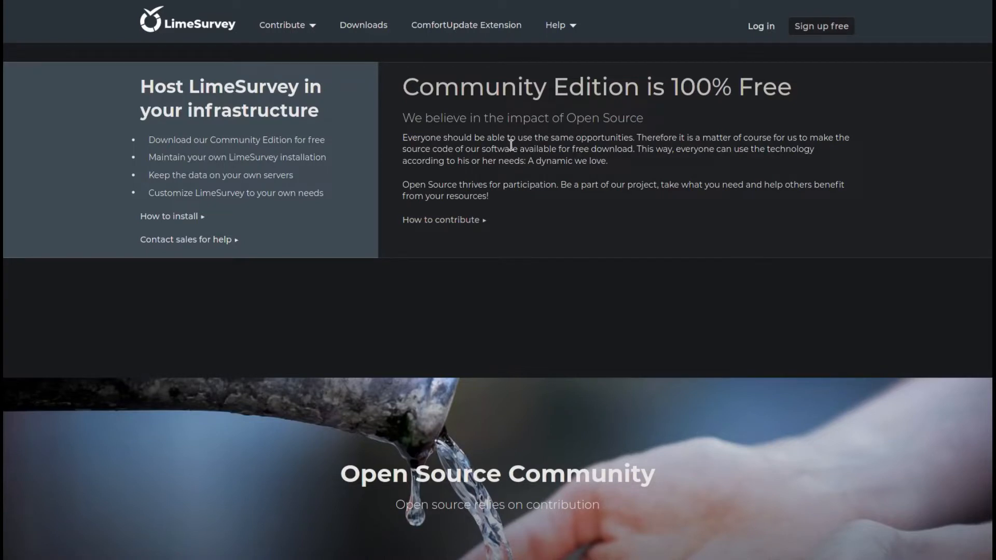
pyautogui.click(570, 27)
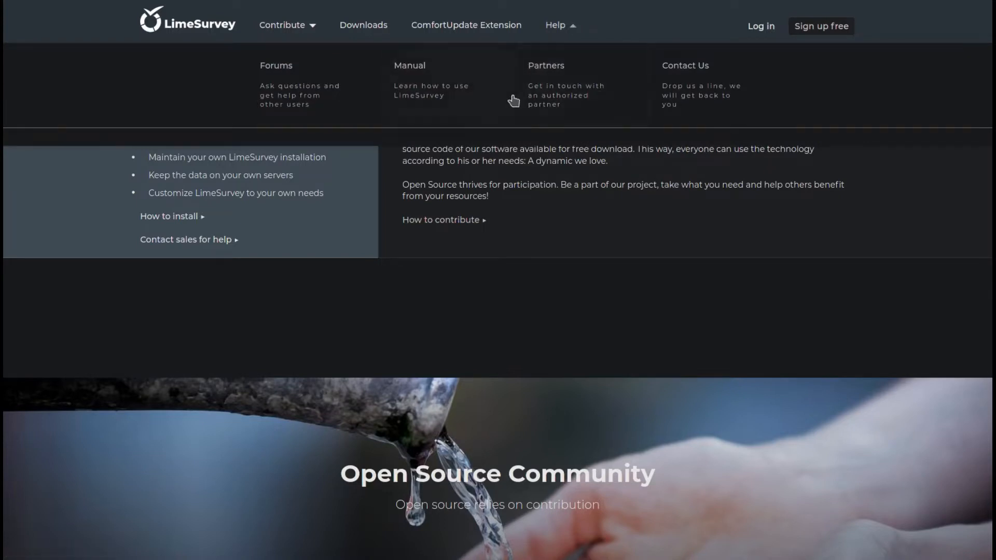
pyautogui.moveTo(558, 30)
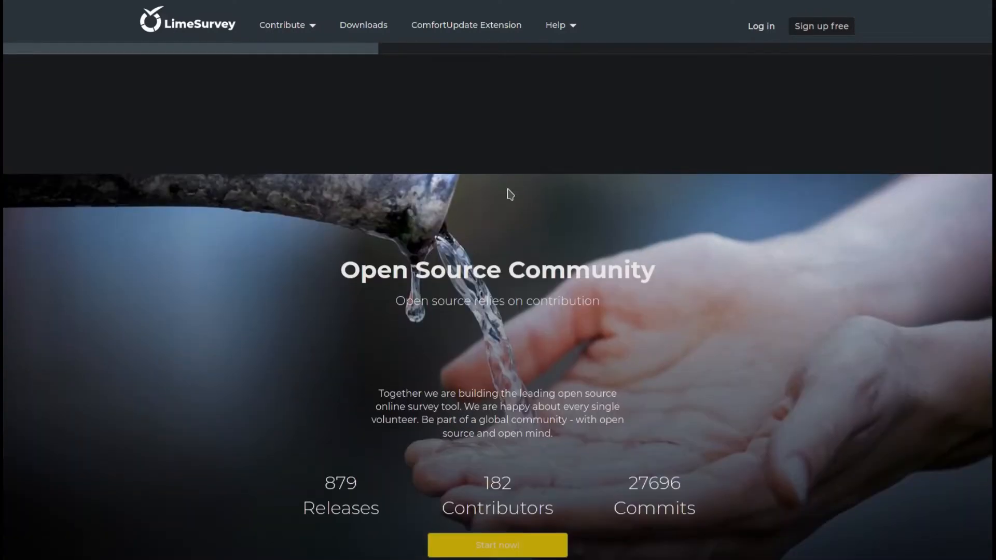
pyautogui.scroll(-3, 509, 191)
pyautogui.scroll(-2, 325, 189)
pyautogui.scroll(-1, 325, 189)
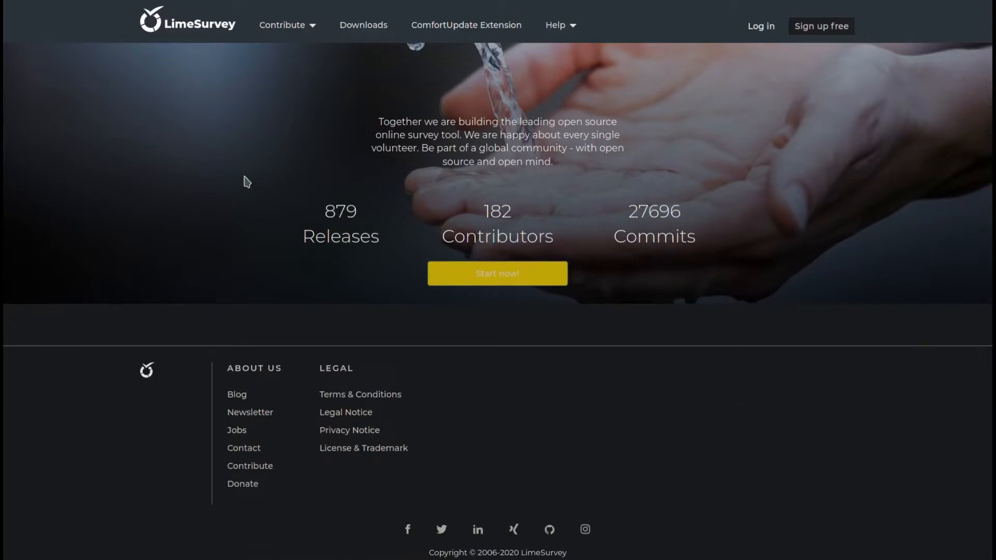
pyautogui.scroll(5, 246, 182)
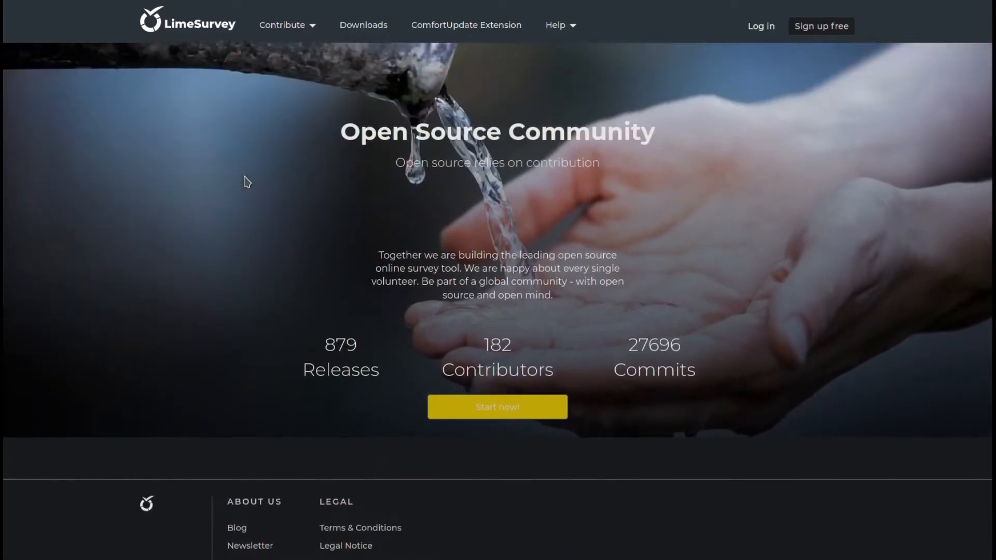
pyautogui.scroll(10, 247, 181)
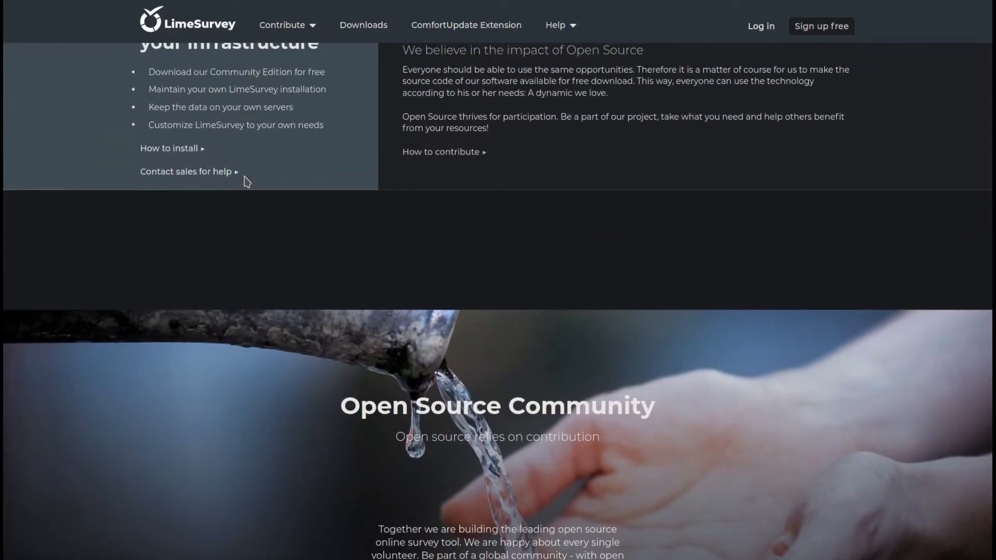
pyautogui.scroll(5, 247, 181)
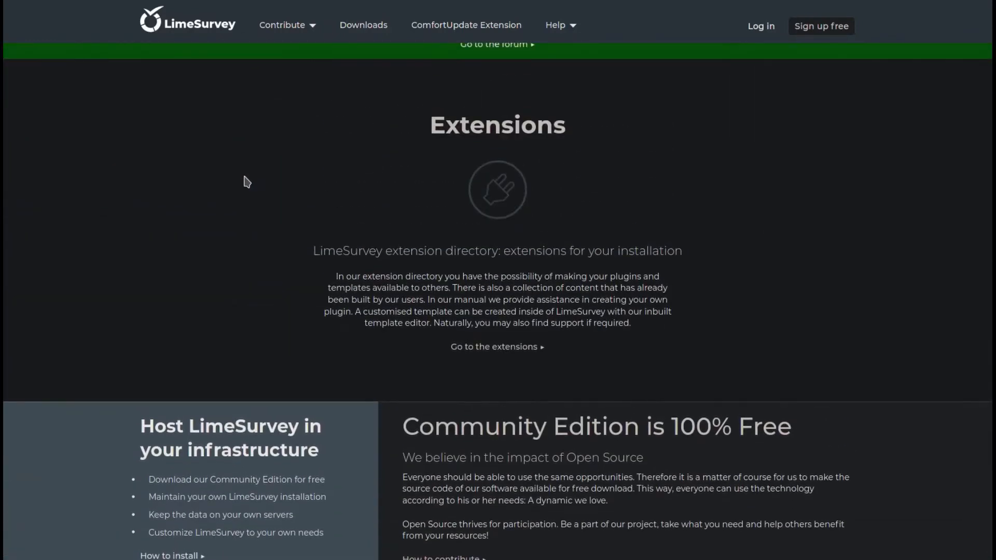
pyautogui.scroll(3, 247, 182)
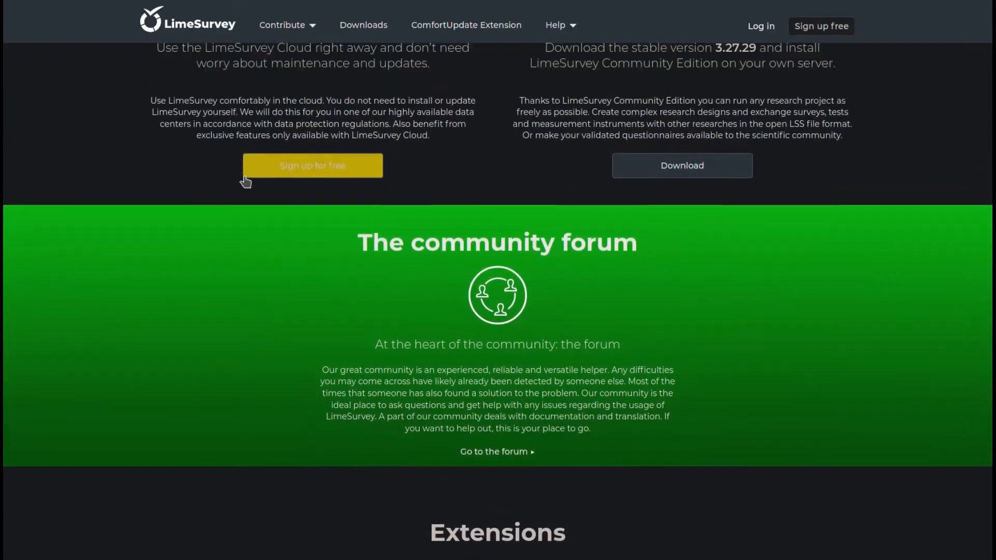
pyautogui.scroll(1, 261, 257)
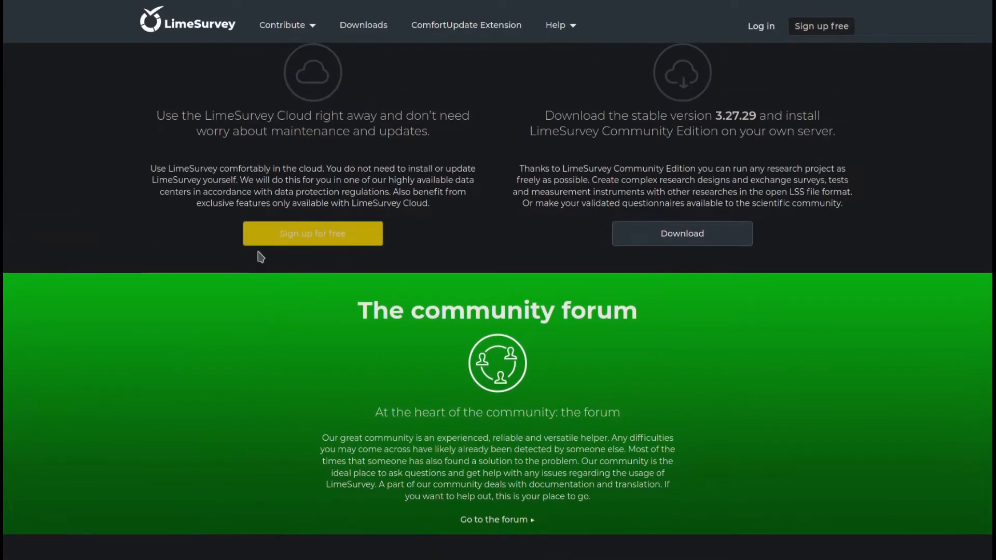
pyautogui.scroll(3, 256, 254)
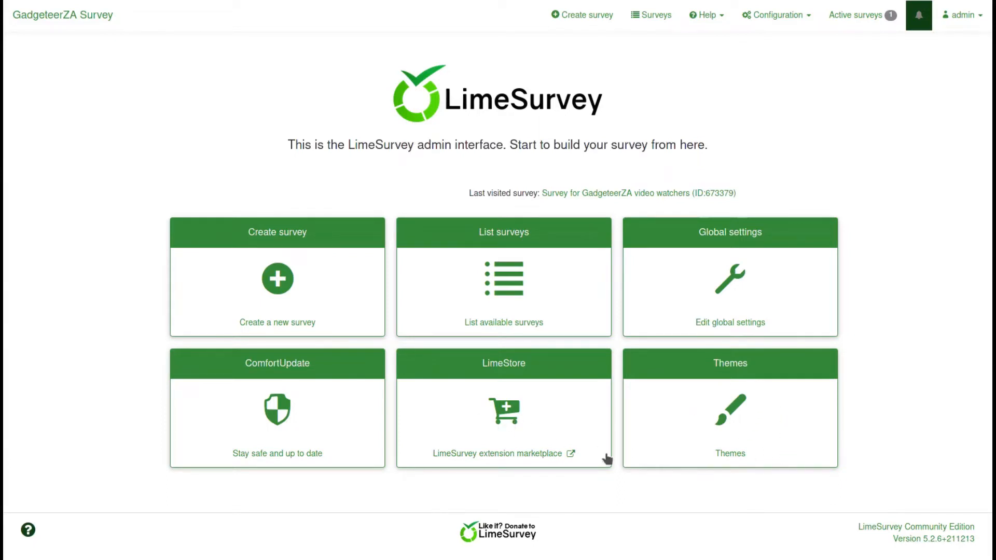
# Browse LimeStore's free question themes, like Net Promoter Score and Range Slider, down to pagination
pyautogui.click(503, 430)
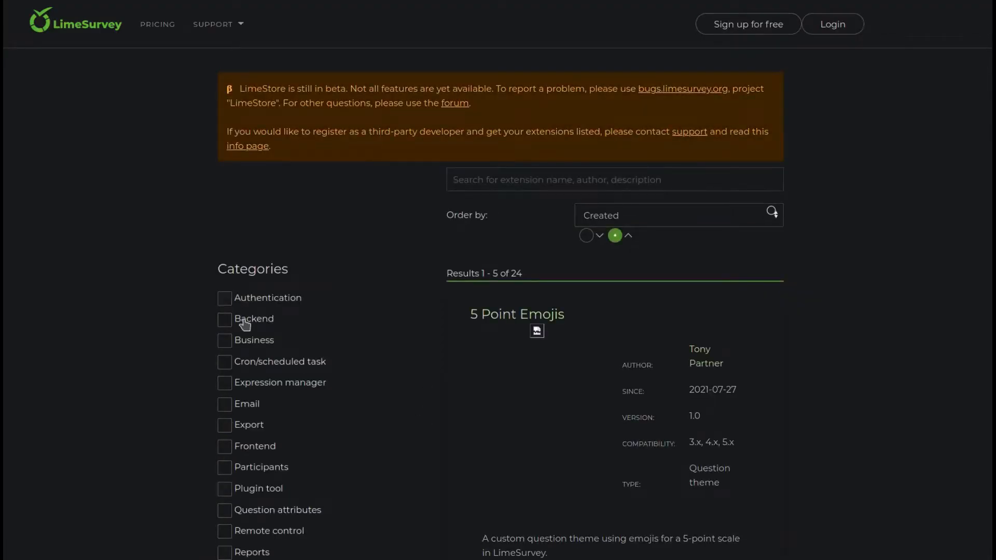
pyautogui.scroll(-10, 241, 435)
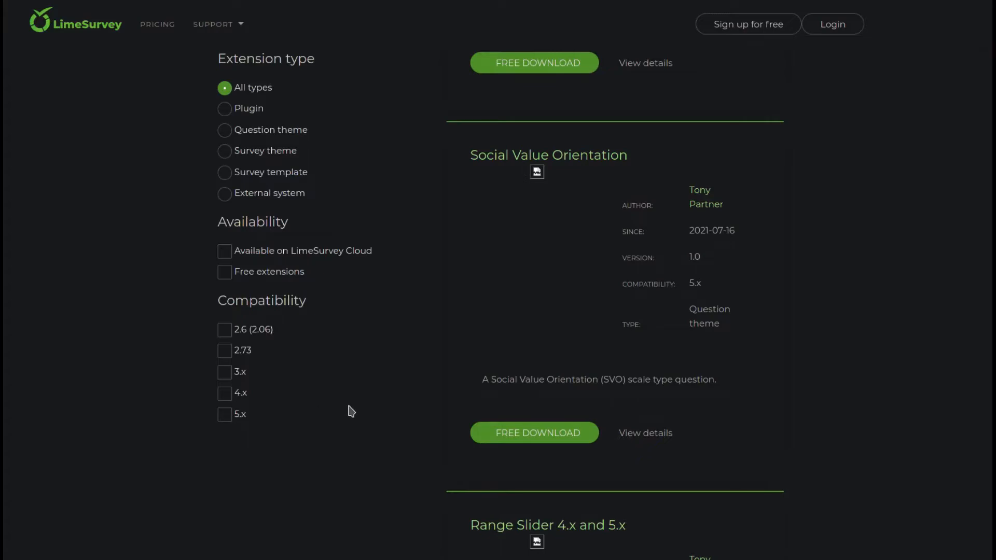
pyautogui.scroll(10, 350, 410)
pyautogui.scroll(-5, 351, 411)
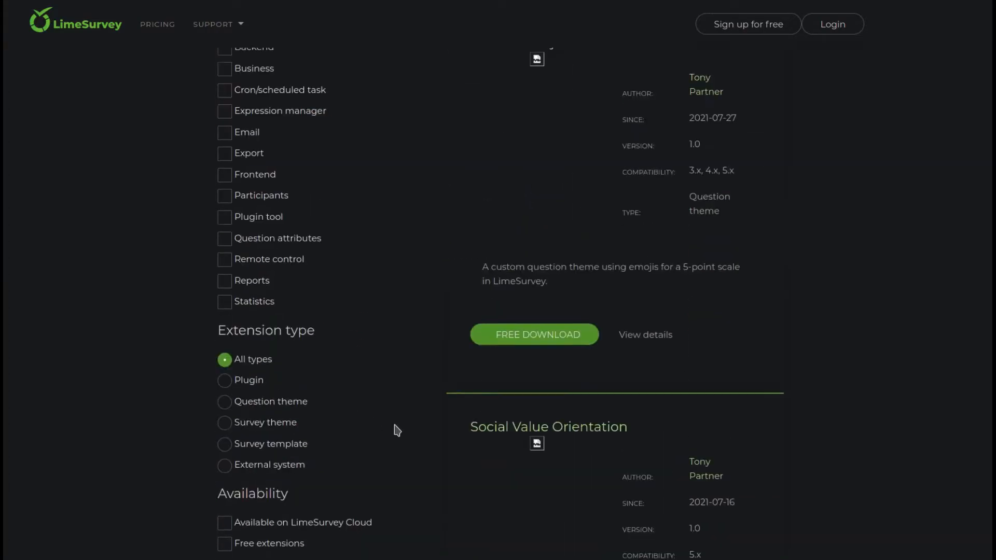
pyautogui.scroll(-4, 393, 427)
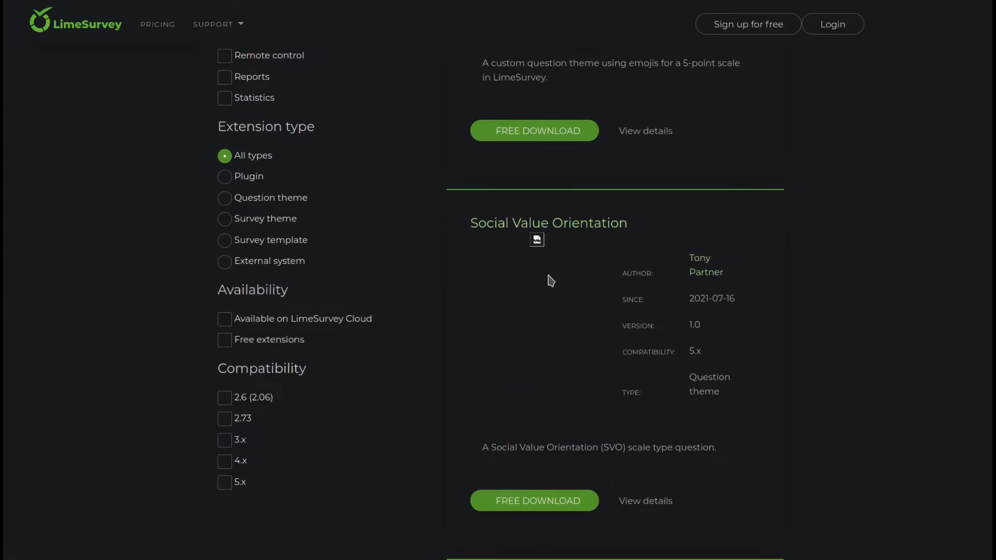
pyautogui.scroll(-6, 356, 327)
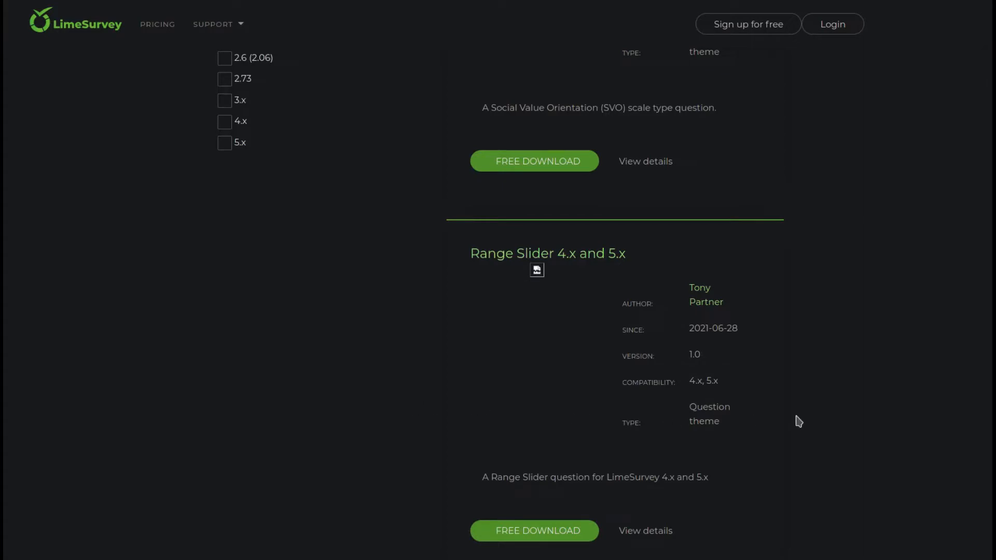
pyautogui.scroll(-10, 476, 407)
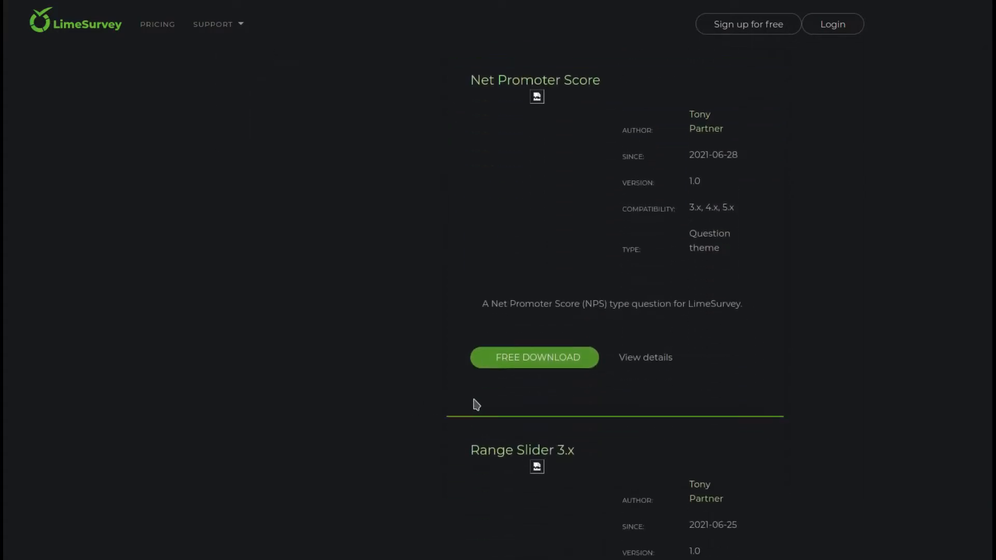
pyautogui.scroll(-4, 493, 334)
pyautogui.scroll(-5, 497, 334)
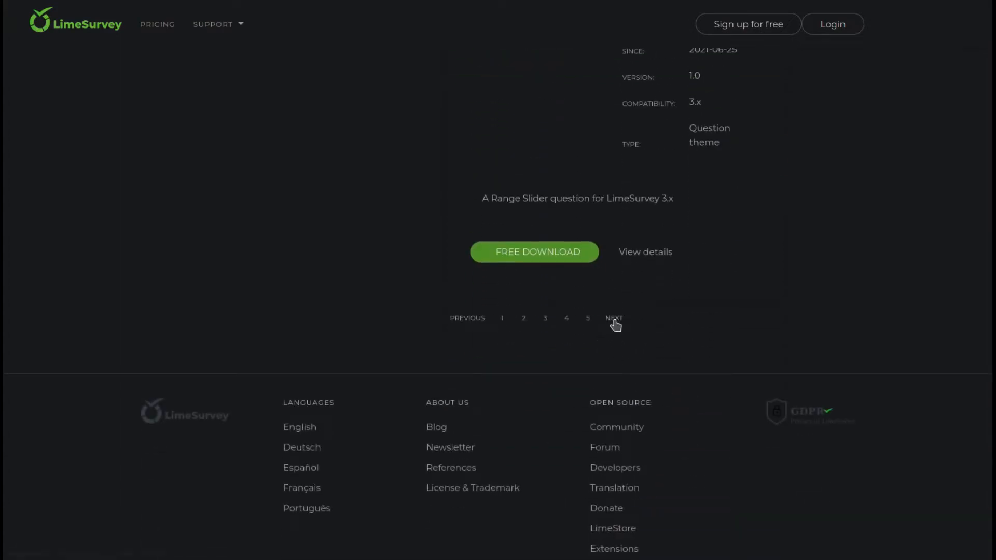
pyautogui.click(614, 320)
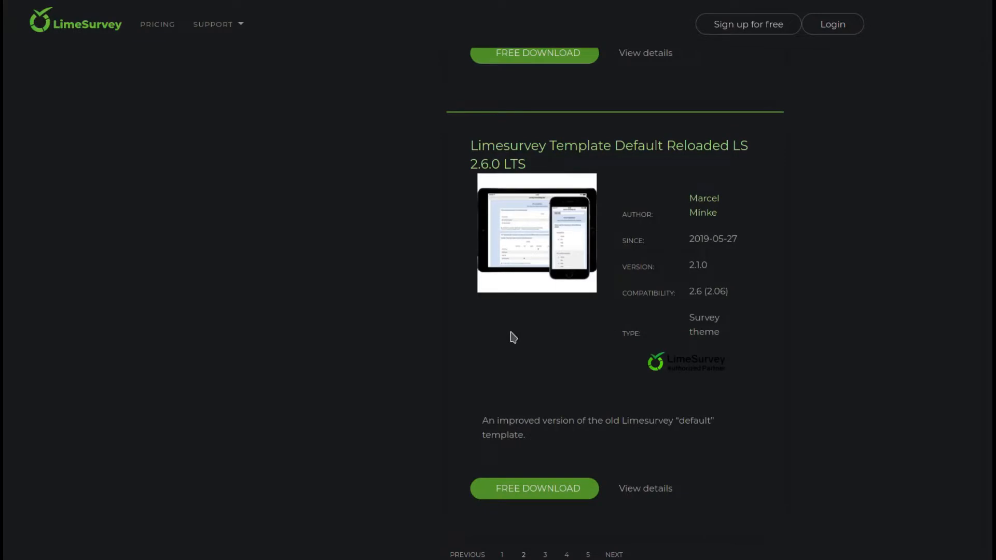
pyautogui.scroll(2, 518, 349)
pyautogui.scroll(1, 518, 351)
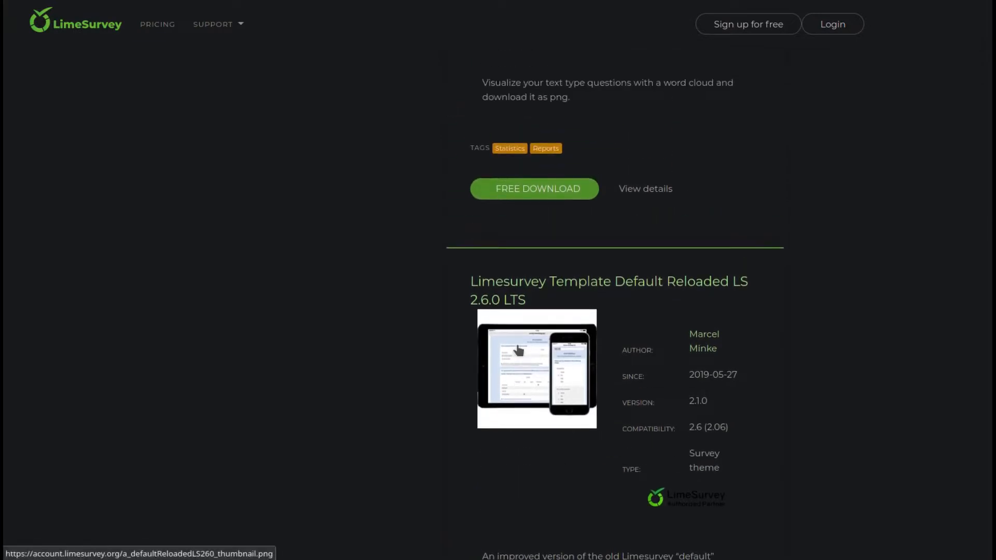
pyautogui.scroll(1, 518, 349)
pyautogui.scroll(2, 518, 349)
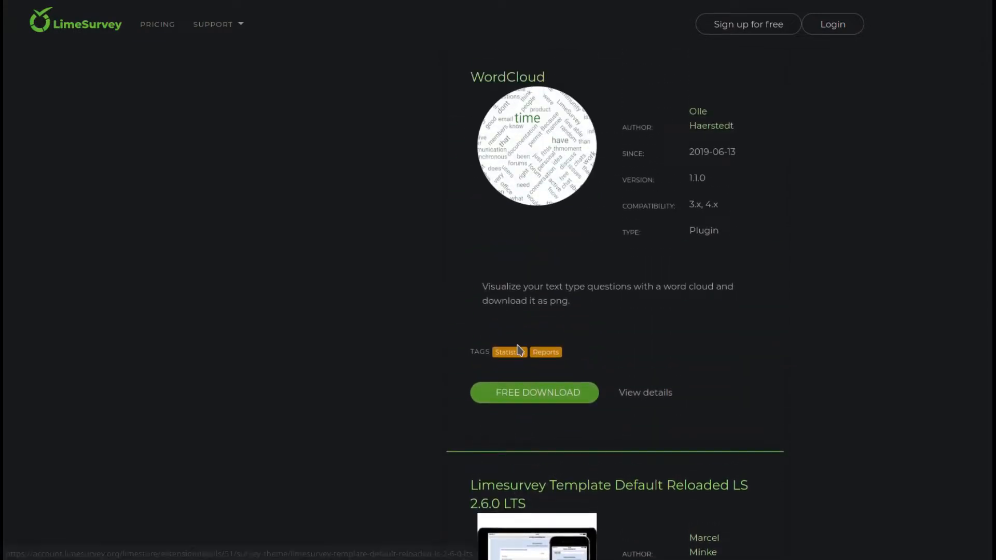
pyautogui.scroll(2, 518, 349)
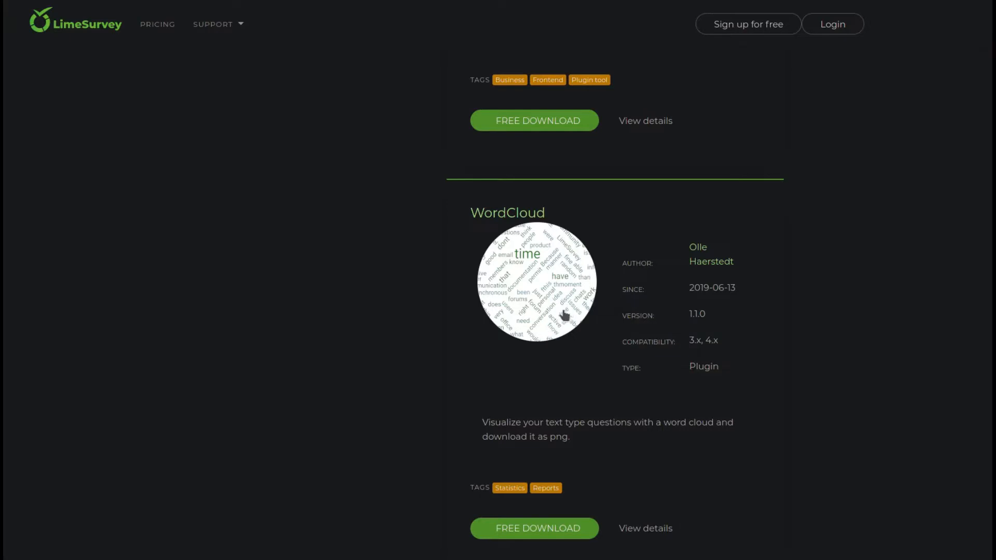
pyautogui.scroll(5, 489, 375)
pyautogui.scroll(3, 491, 376)
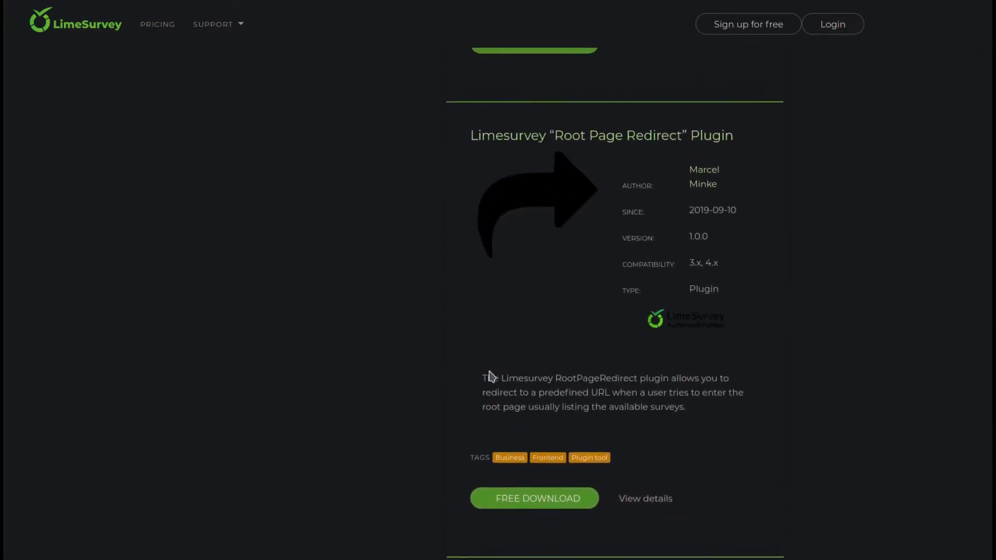
pyautogui.scroll(9, 469, 287)
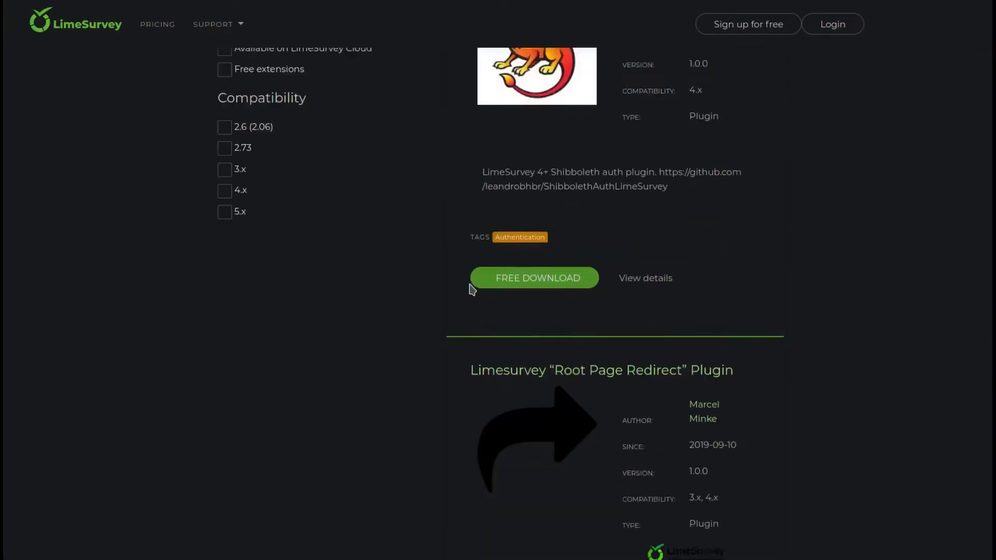
pyautogui.scroll(7, 470, 287)
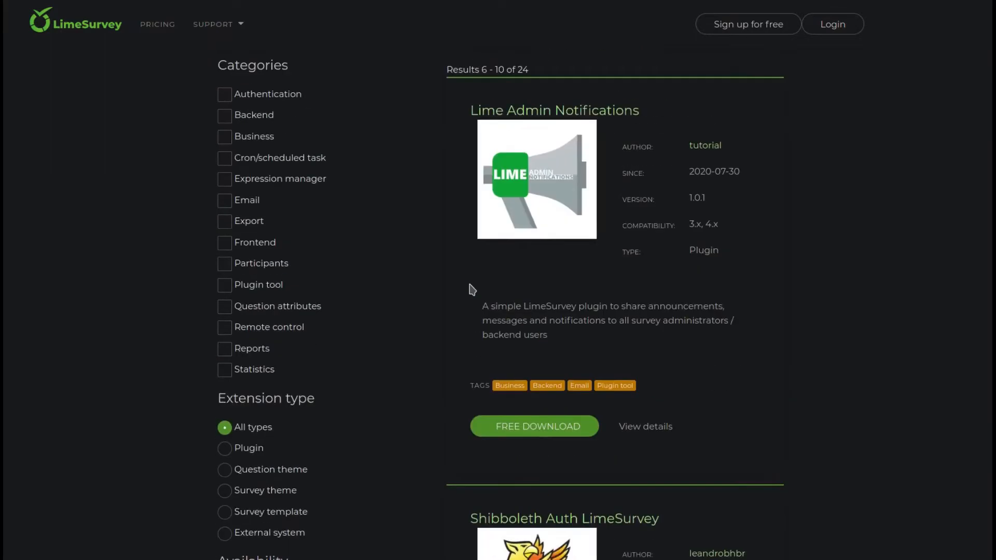
pyautogui.scroll(-4, 494, 287)
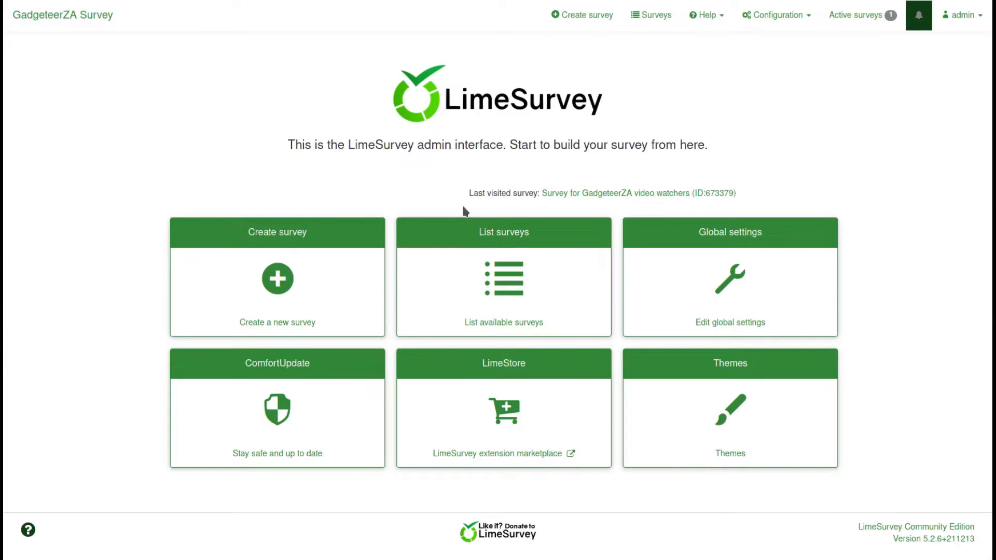
# Open the Survey list showing the active GadgeteerZA video watchers survey
pyautogui.click(503, 293)
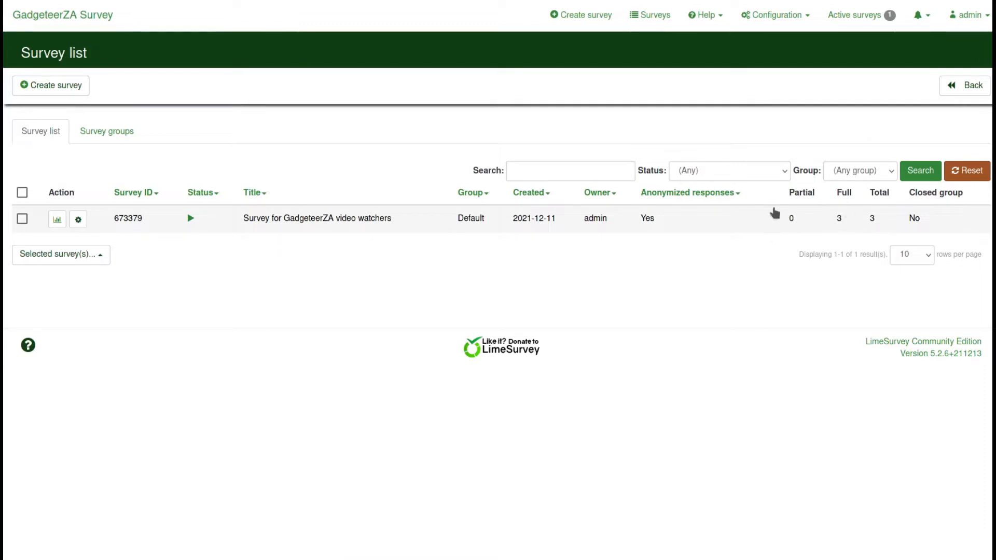
pyautogui.click(106, 134)
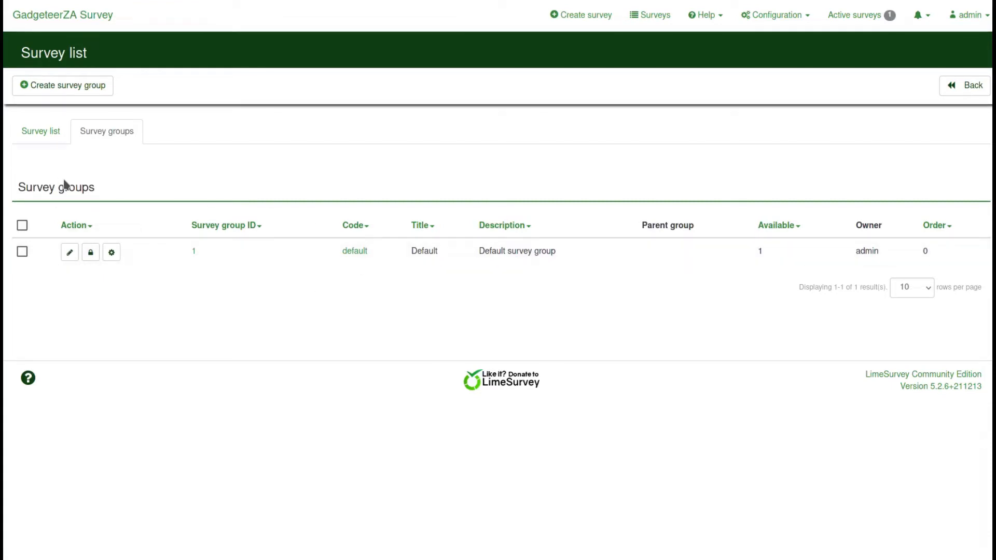
pyautogui.click(34, 133)
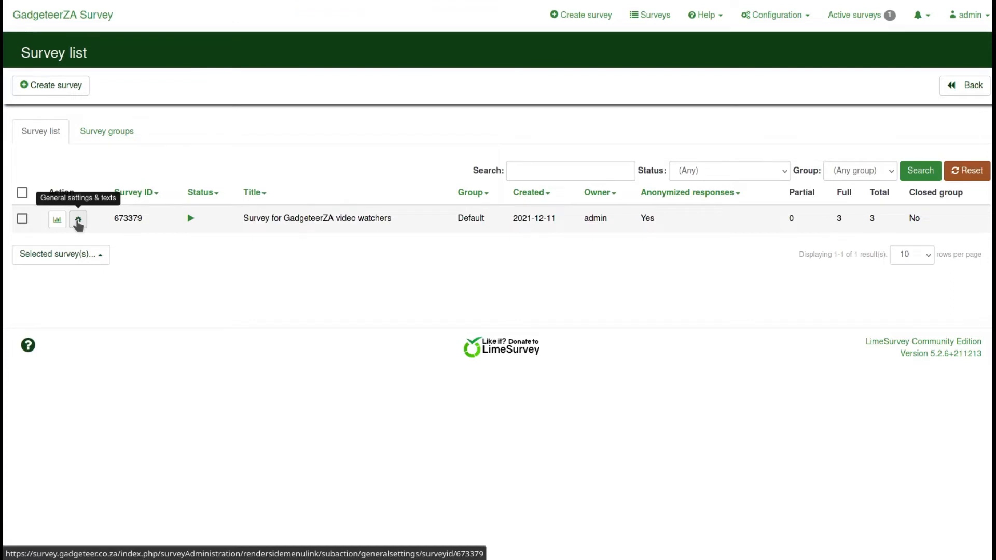
pyautogui.click(78, 220)
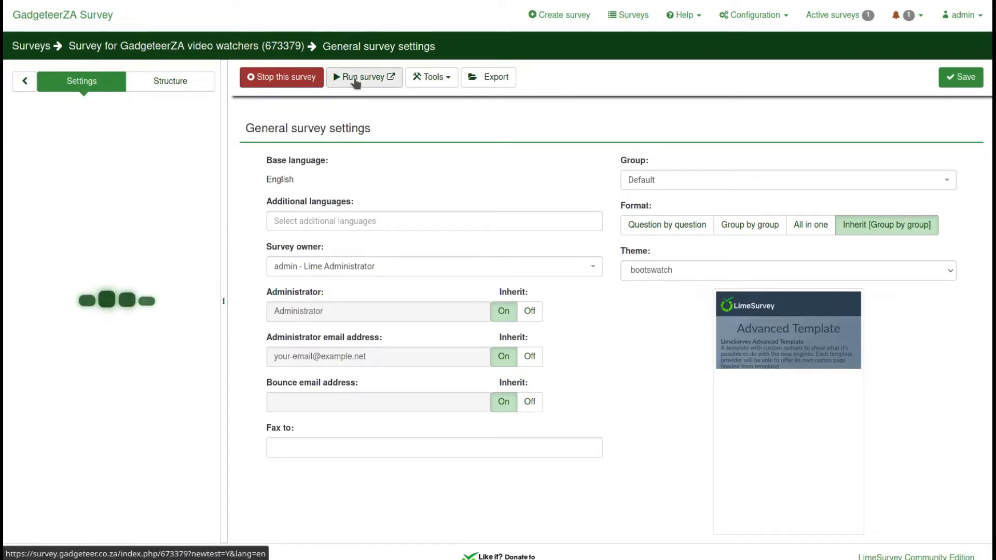
# Check the survey Tools menu and group choices, keeping the survey in the Default group
pyautogui.click(448, 83)
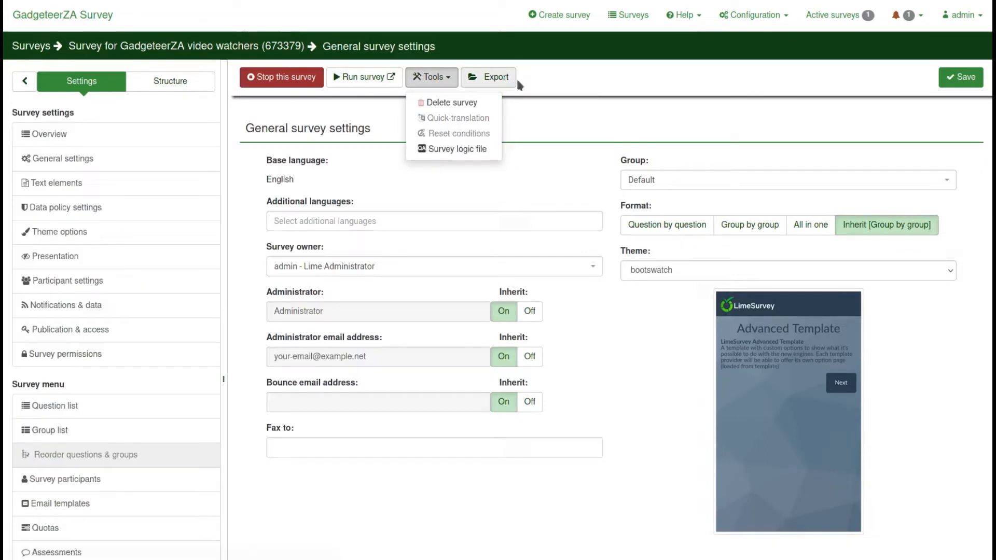
pyautogui.click(586, 76)
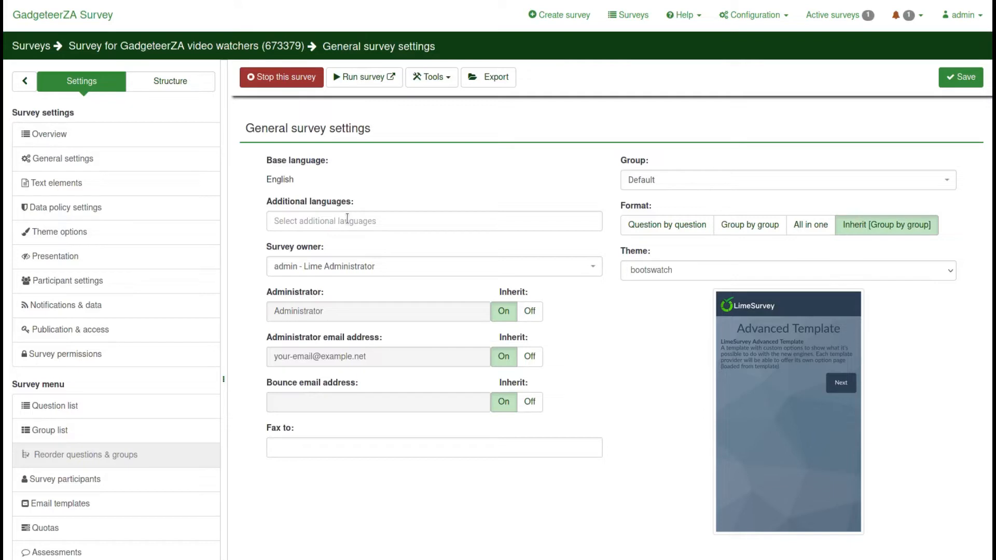
pyautogui.click(644, 185)
pyautogui.click(643, 185)
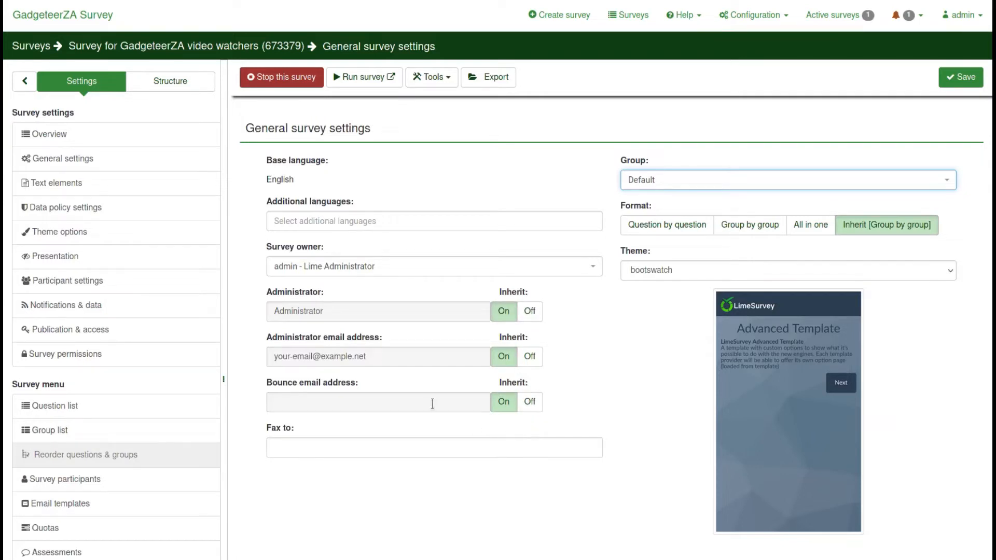
# Keep the bootswatch theme, then view the survey overview with 10 questions in 2 groups
pyautogui.click(679, 271)
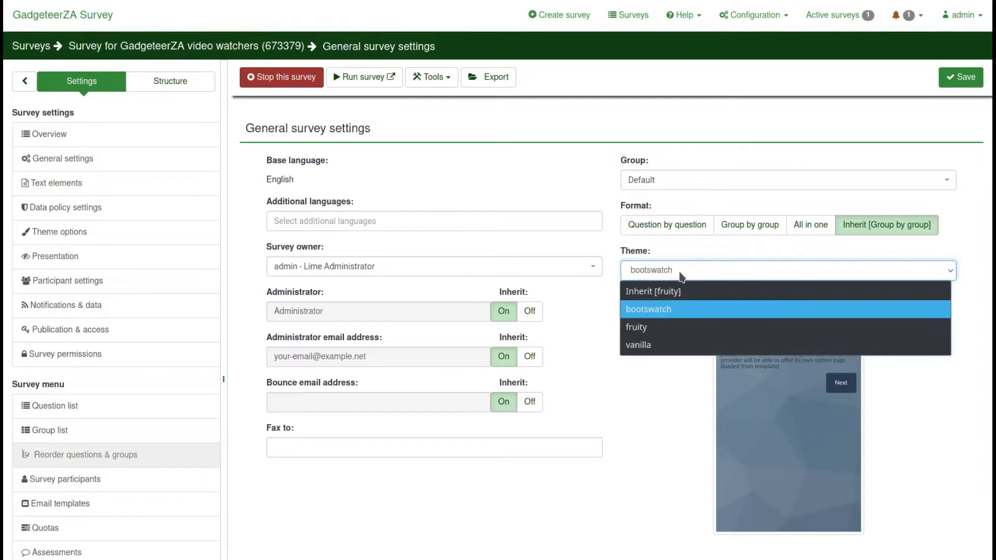
pyautogui.click(682, 272)
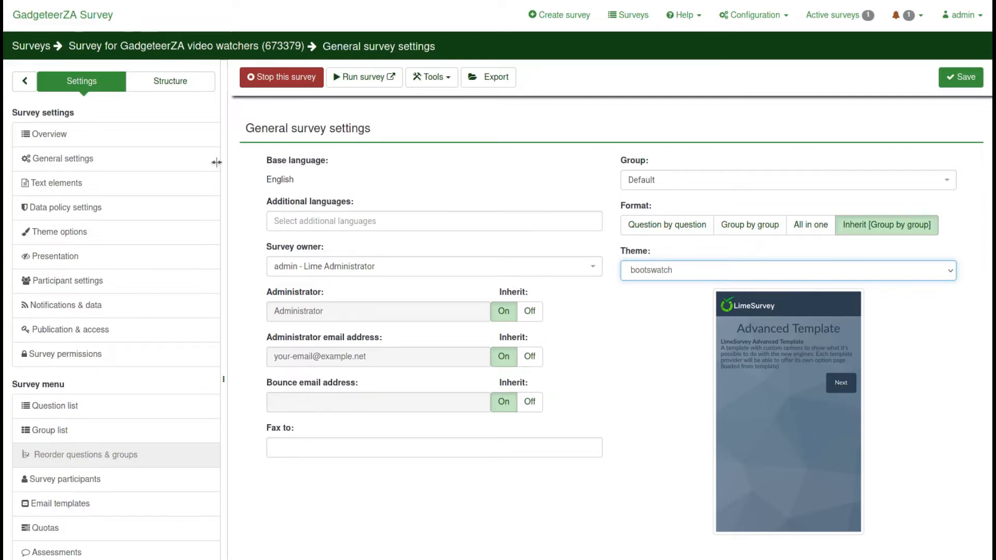
pyautogui.click(70, 140)
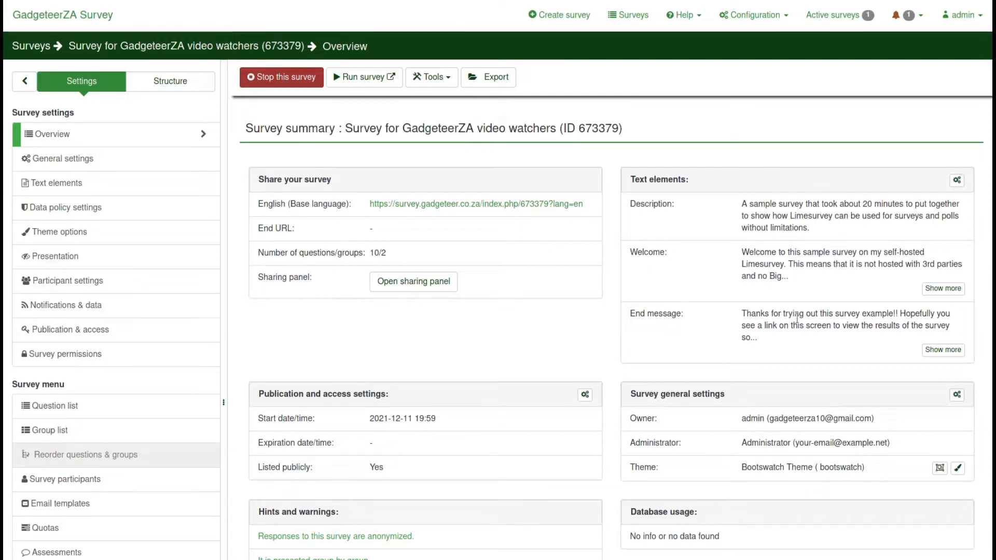
pyautogui.scroll(-4, 564, 328)
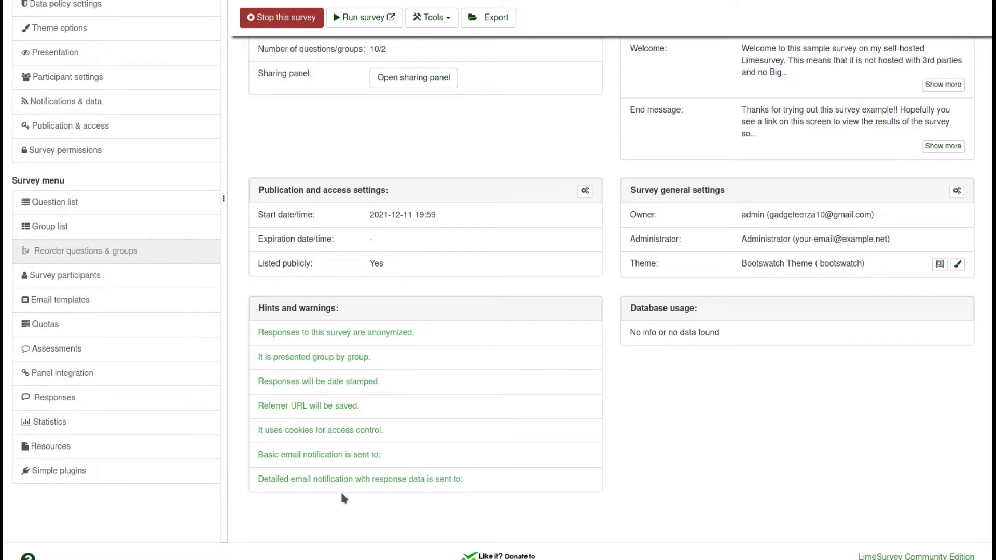
pyautogui.scroll(4, 333, 490)
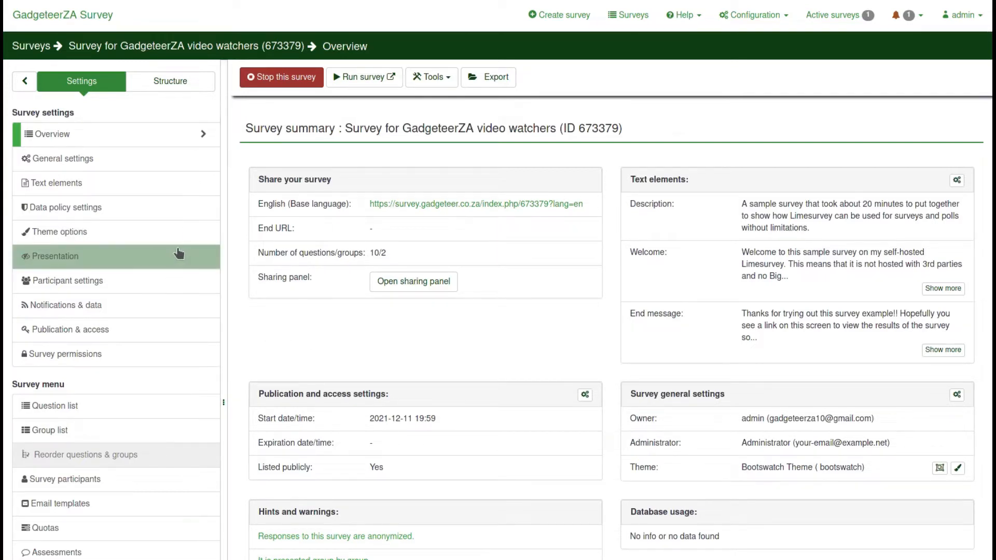
# Review general settings and text elements, keep date format yyyy-mm-dd, then open Data policy settings
pyautogui.click(73, 164)
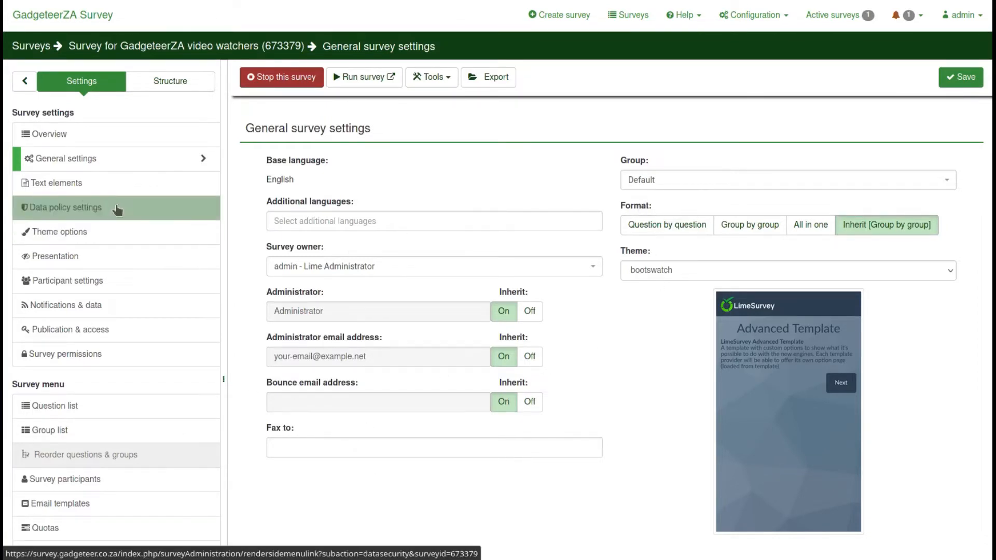
pyautogui.click(54, 192)
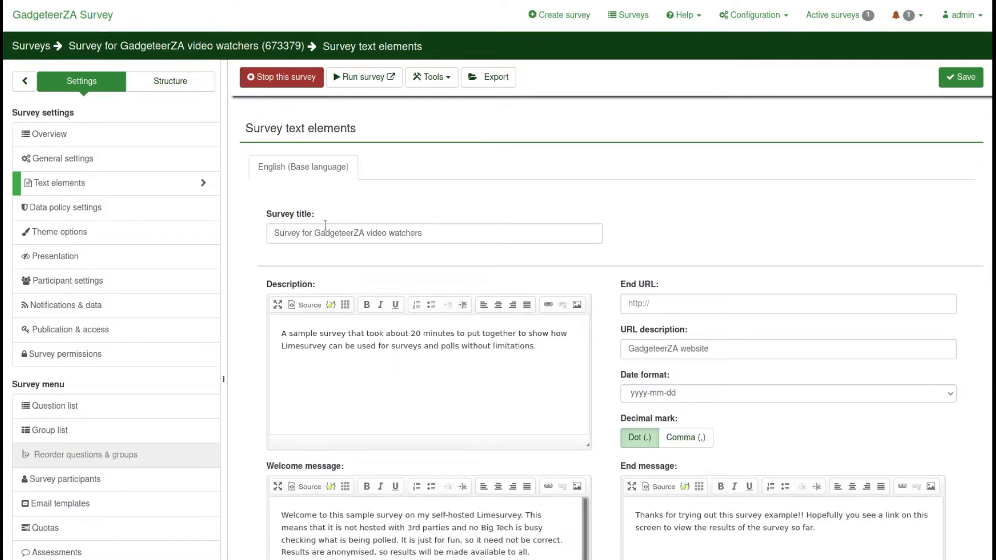
pyautogui.scroll(-3, 252, 338)
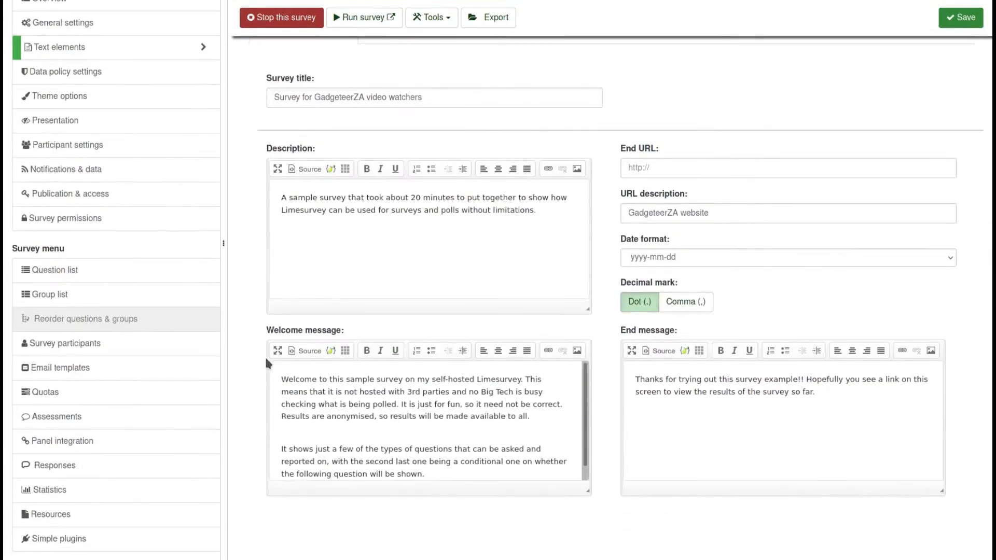
pyautogui.click(680, 259)
pyautogui.click(682, 264)
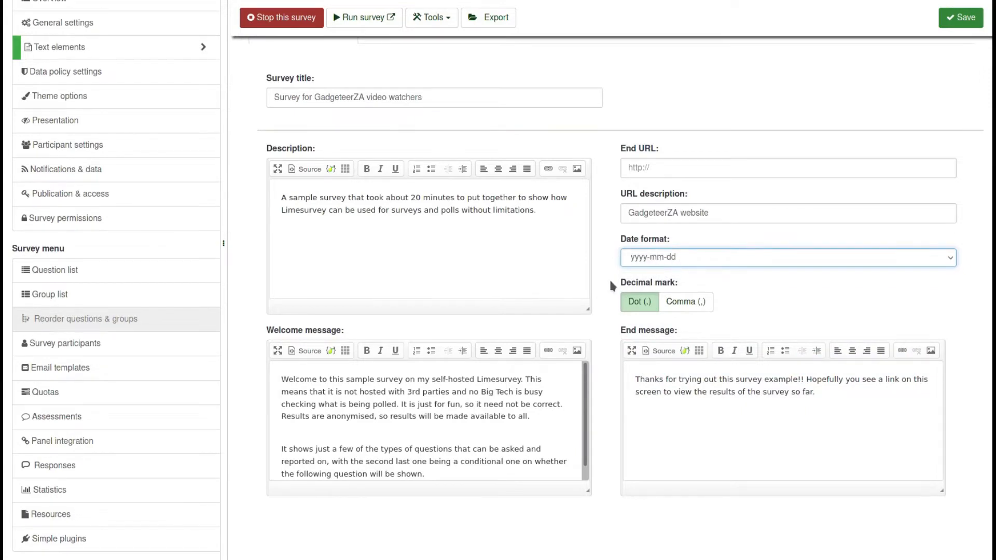
pyautogui.click(63, 82)
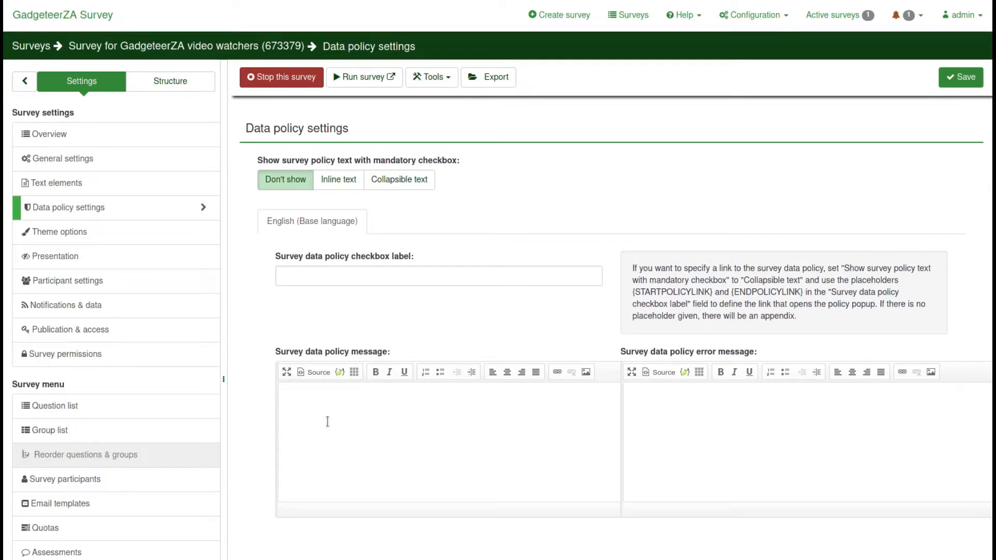
# View Theme options, then the Presentation & navigation settings with public statistics and graphs on
pyautogui.click(70, 234)
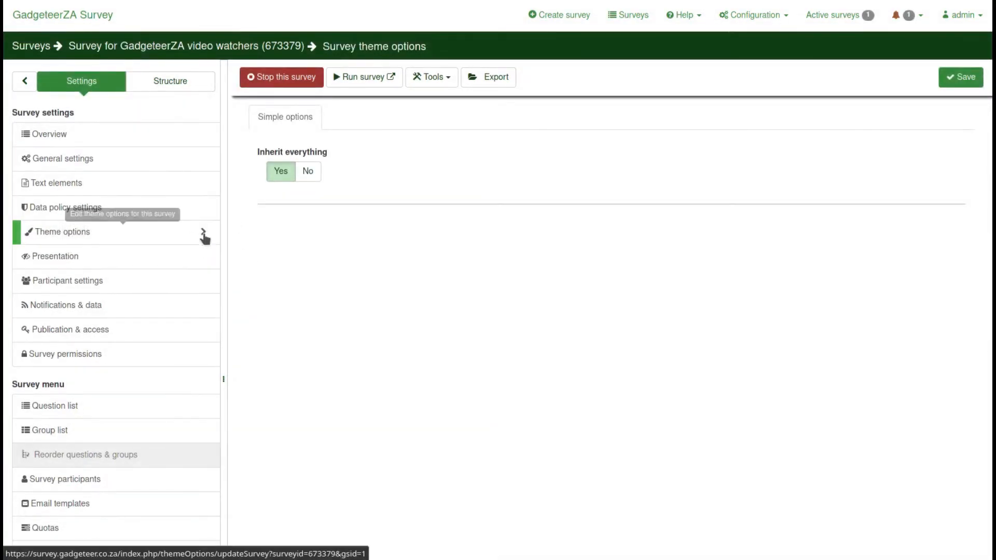
pyautogui.click(68, 261)
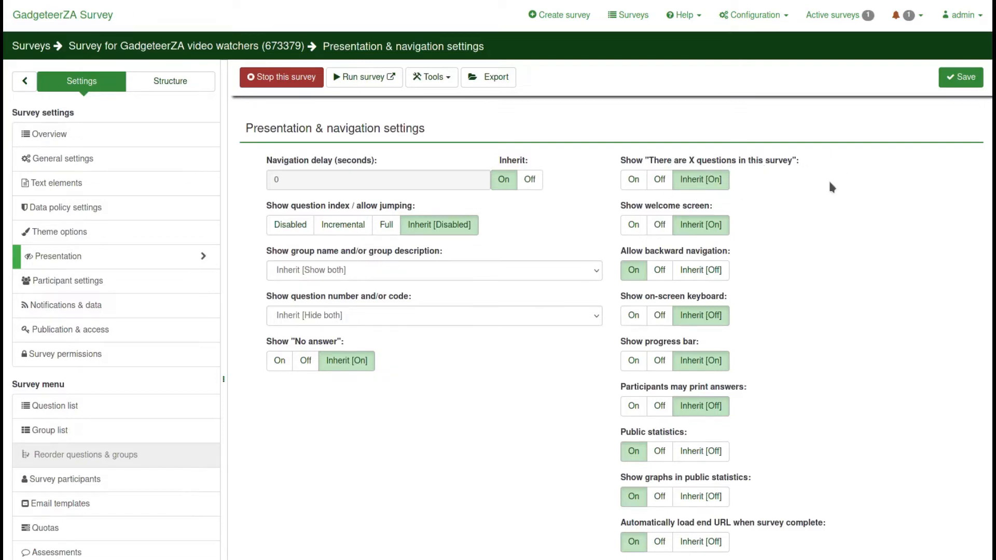
pyautogui.scroll(-3, 768, 202)
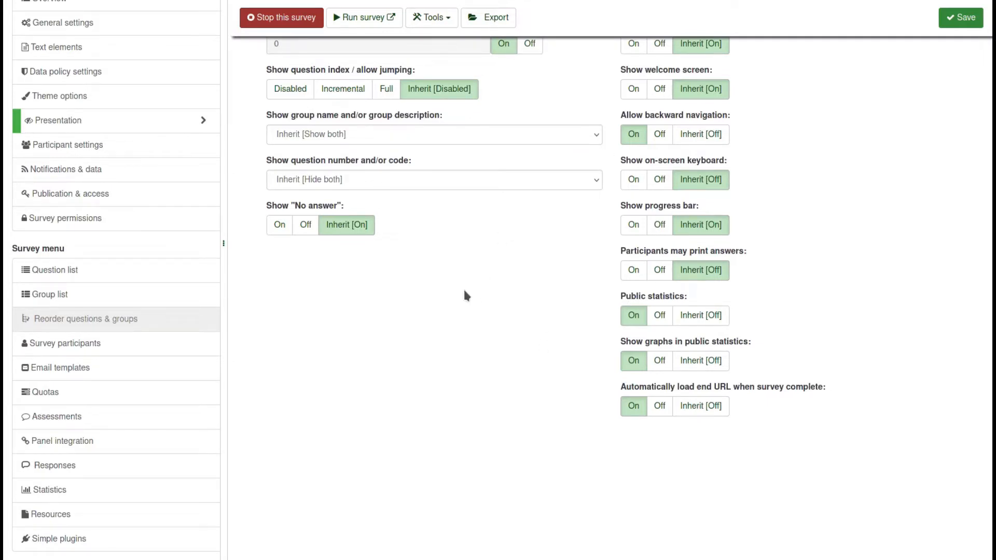
# View Participant settings, then the Notifications & data settings with timings and save-and-resume enabled
pyautogui.click(88, 151)
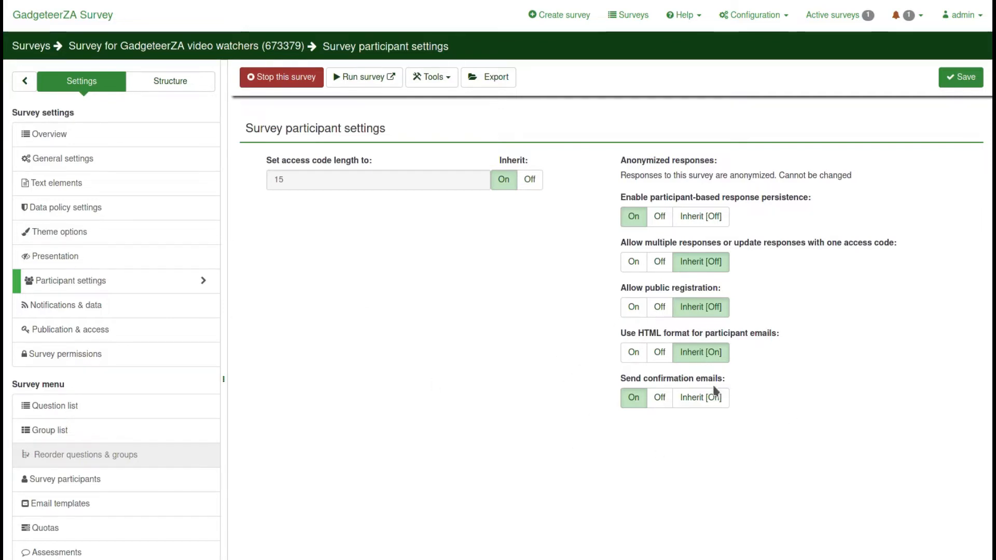
pyautogui.click(74, 310)
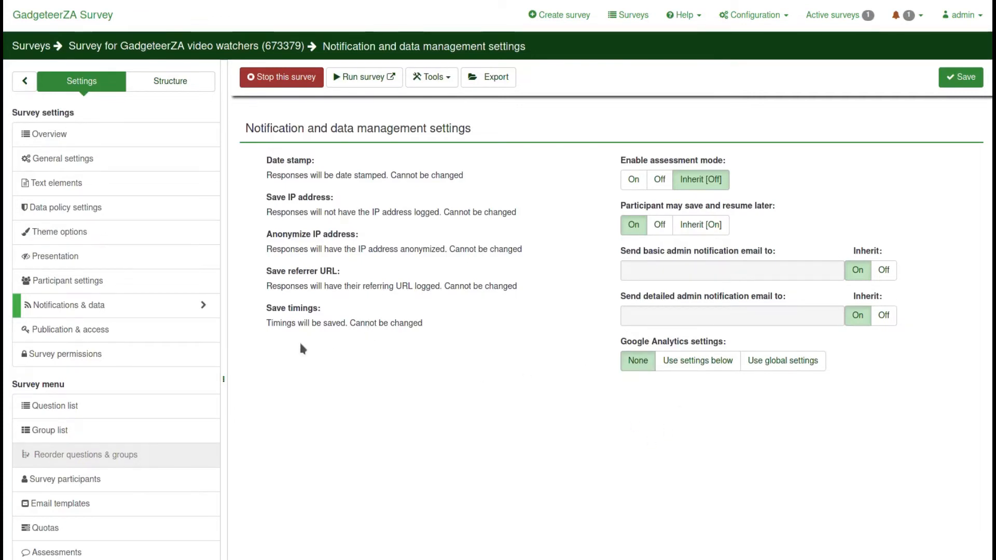
# Show the Publication & access settings, with public listing and repeat-participation cookie on
pyautogui.click(130, 337)
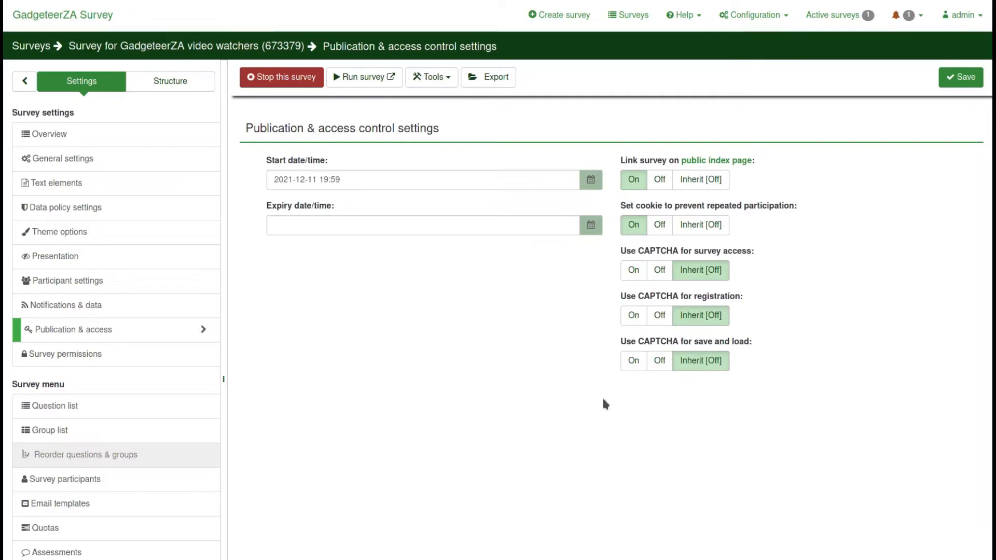
# Open Survey permissions and choose Add group users to grant access to a user group
pyautogui.click(85, 357)
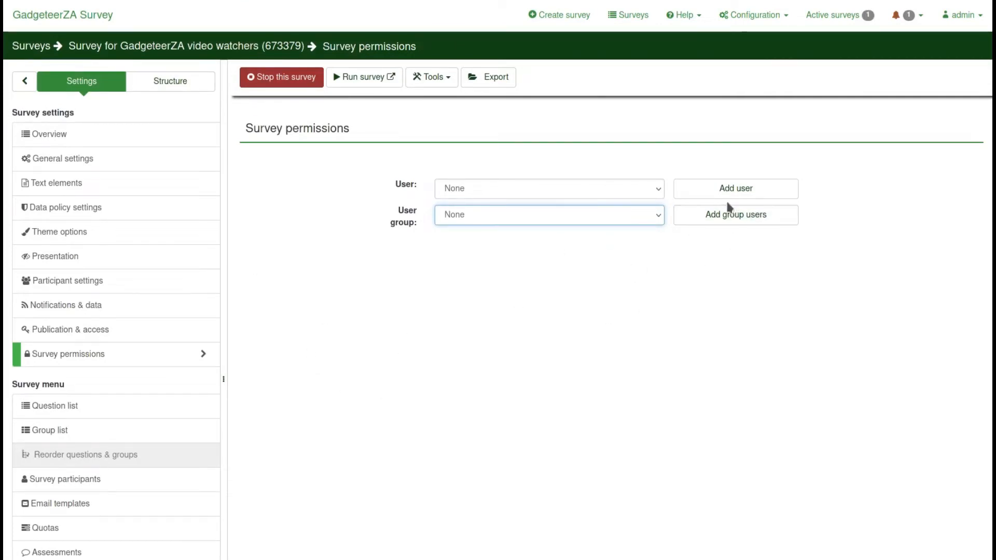
pyautogui.click(708, 216)
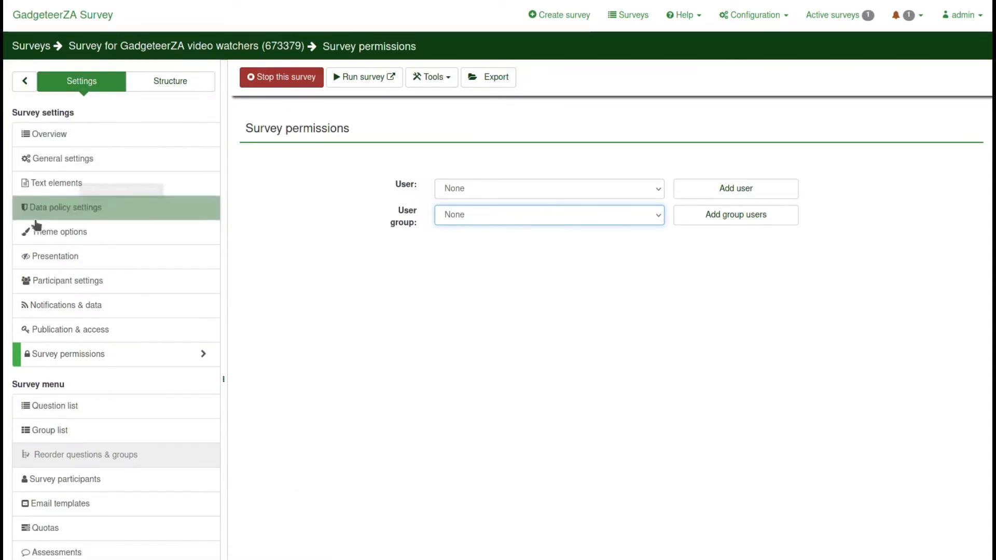
pyautogui.scroll(-3, 80, 369)
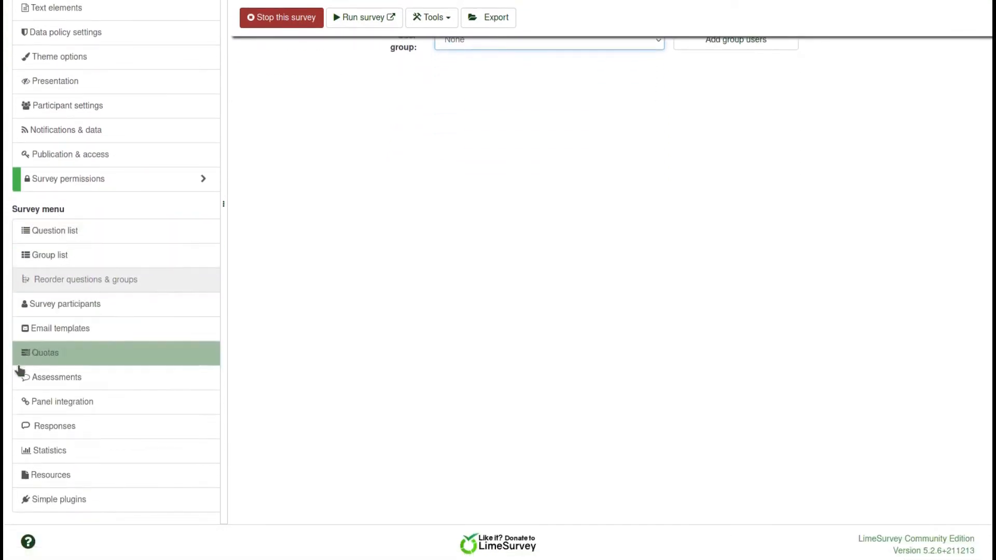
# Show the survey's ten questions in the question list and scroll through the table
pyautogui.click(64, 234)
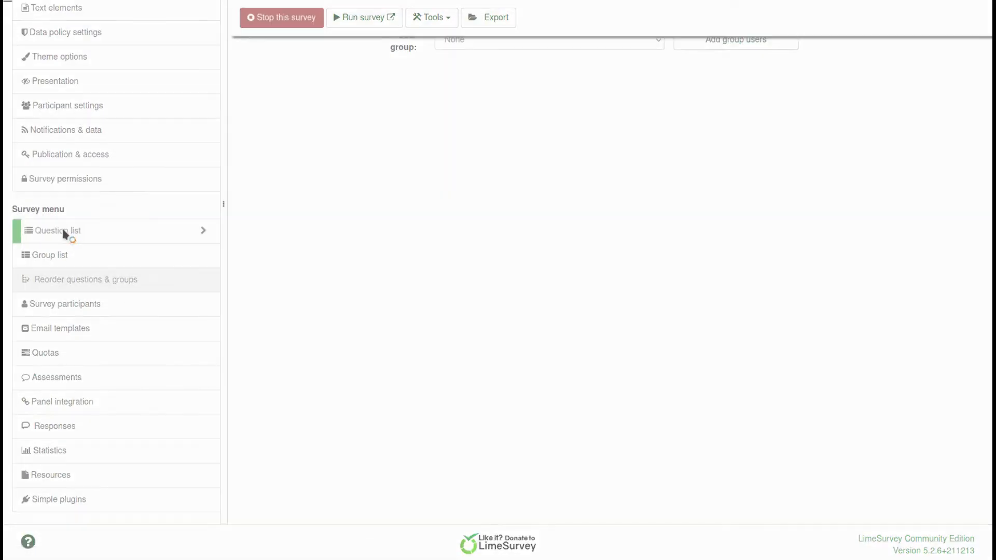
pyautogui.scroll(-3, 561, 274)
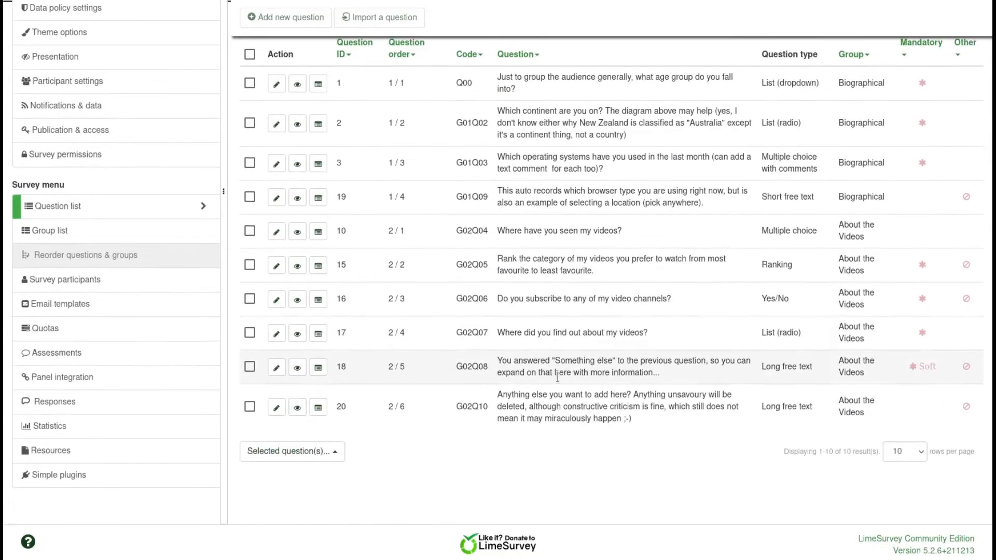
pyautogui.scroll(1, 560, 275)
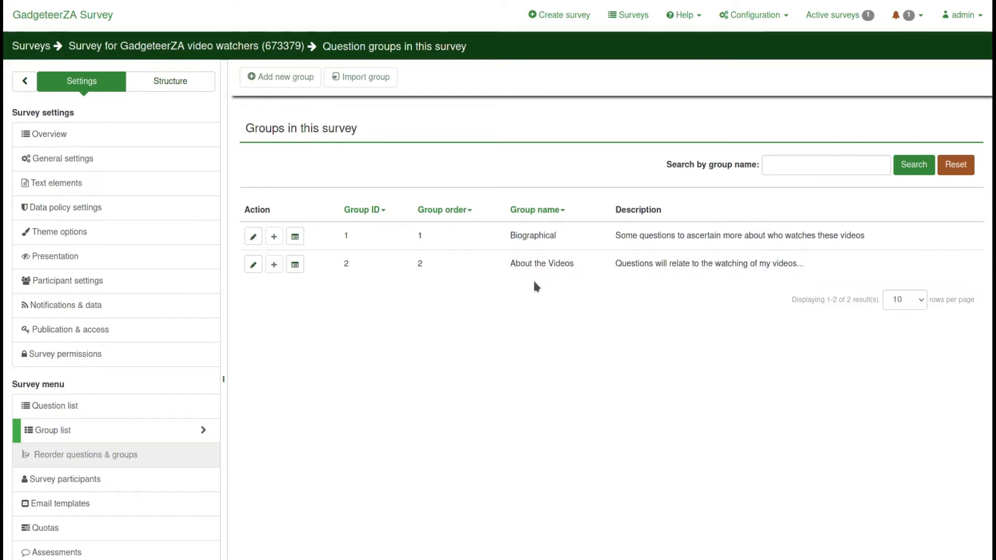
# Open the Survey participants page and choose closed-access mode
pyautogui.scroll(-3, 127, 478)
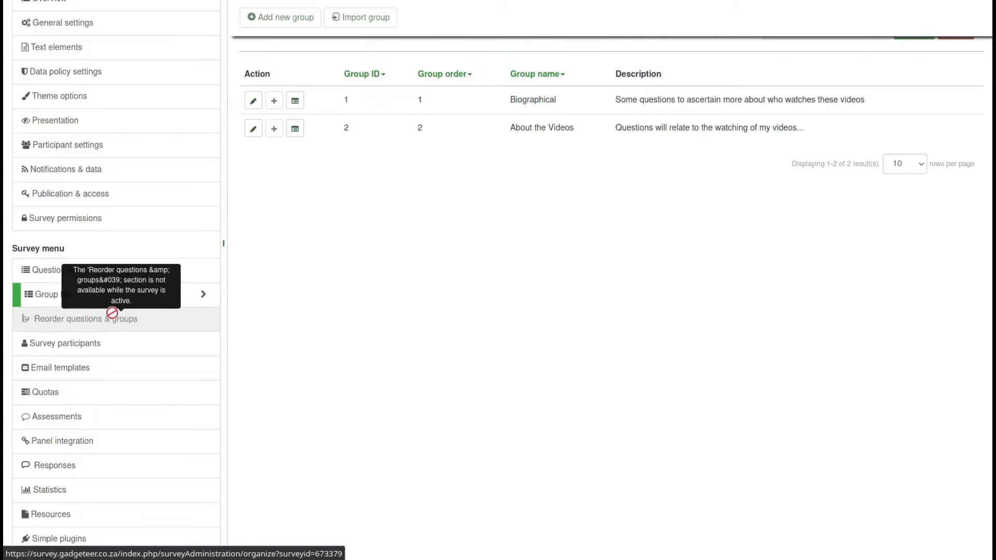
pyautogui.click(84, 344)
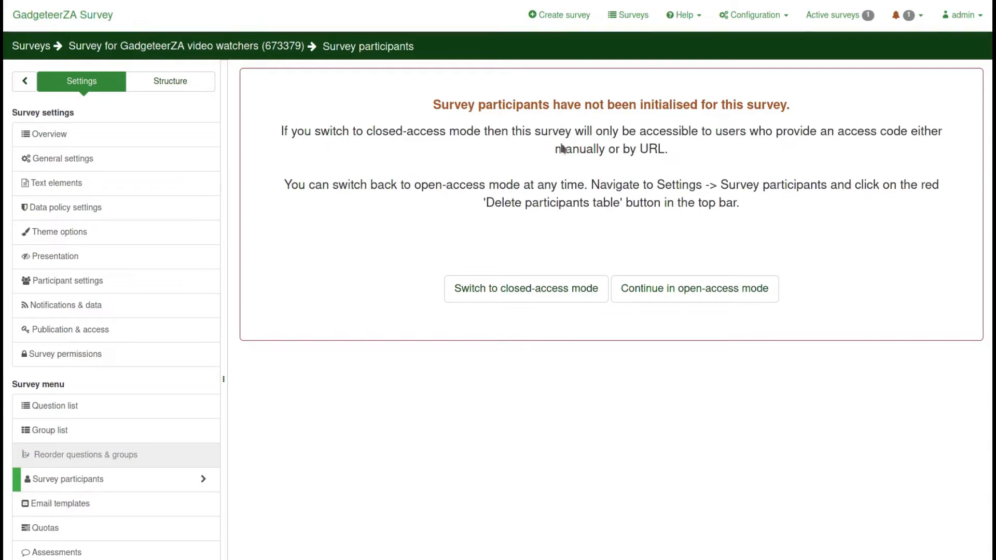
pyautogui.click(535, 284)
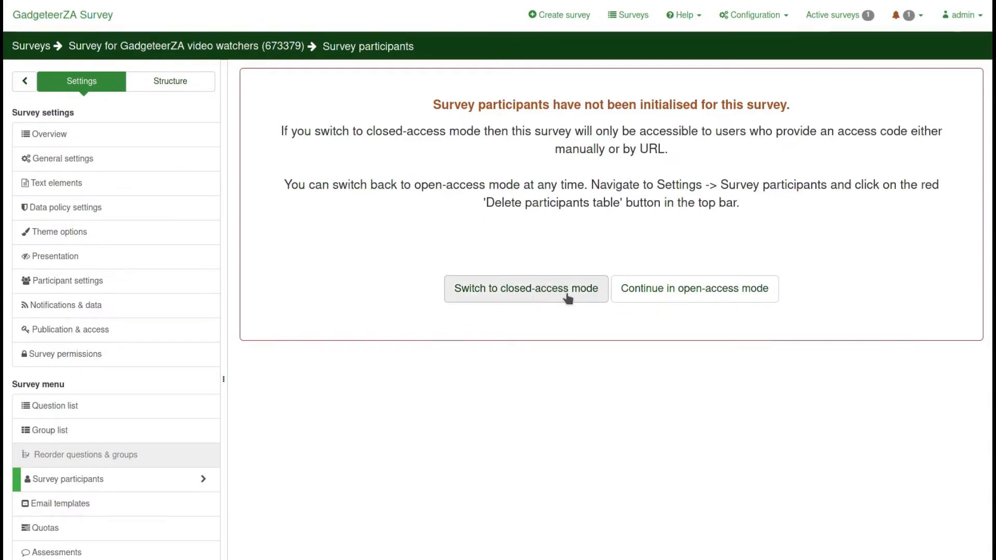
pyautogui.scroll(-3, 156, 498)
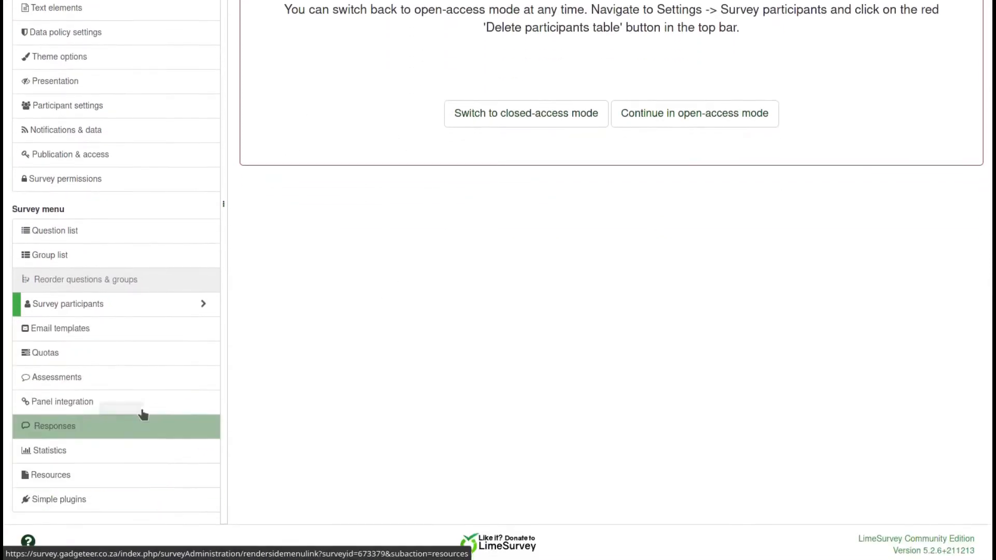
# Browse the email templates, quotas and assessments pages, ending on panel integration settings
pyautogui.click(59, 328)
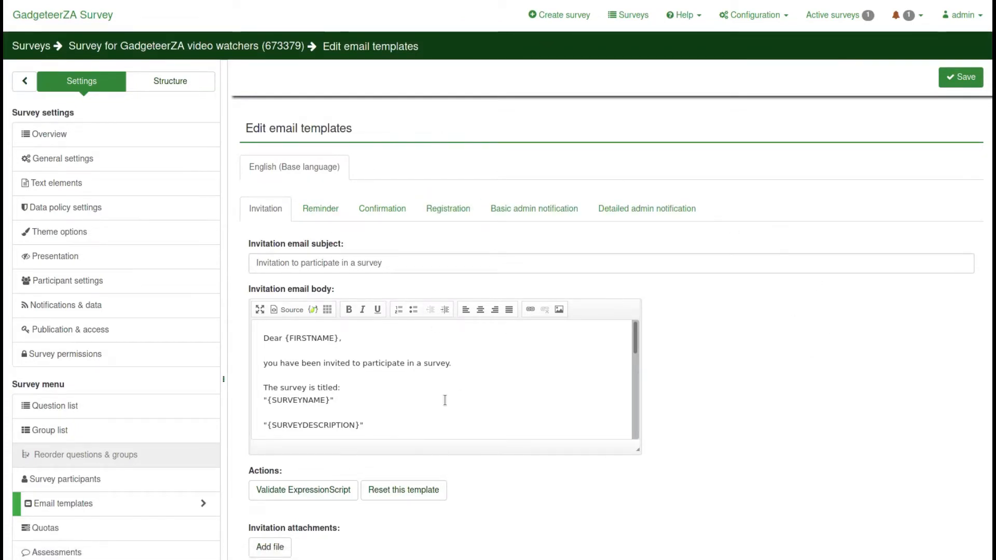
pyautogui.click(63, 529)
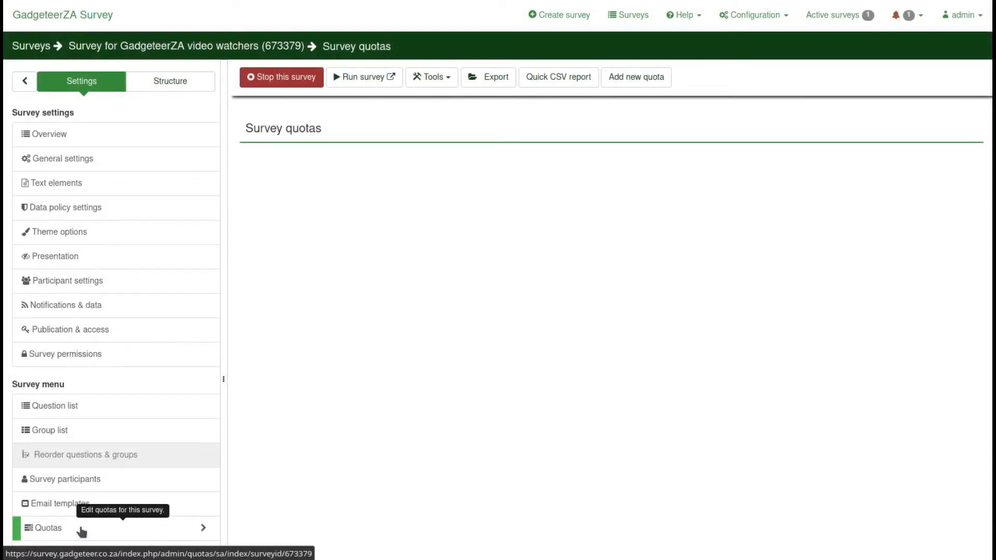
pyautogui.scroll(-3, 81, 504)
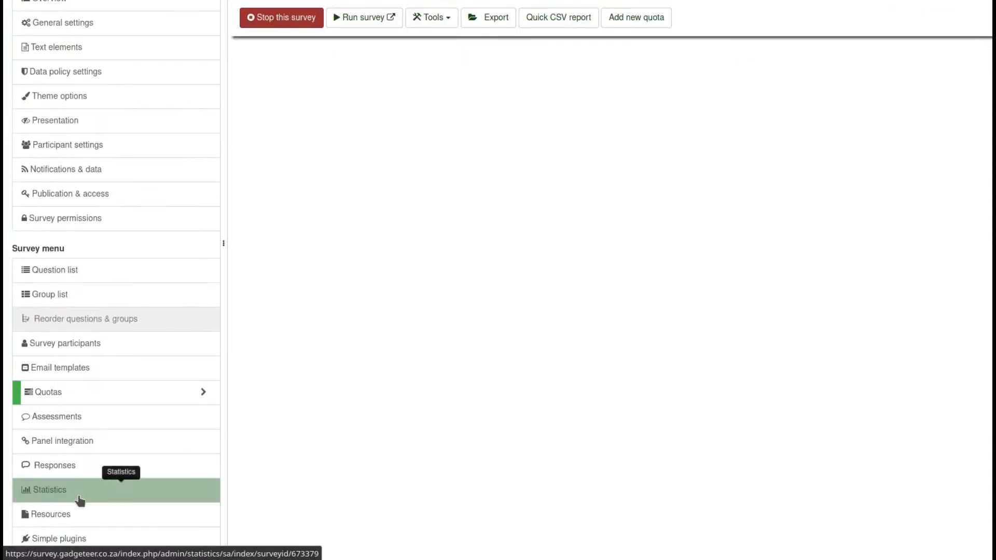
pyautogui.click(60, 383)
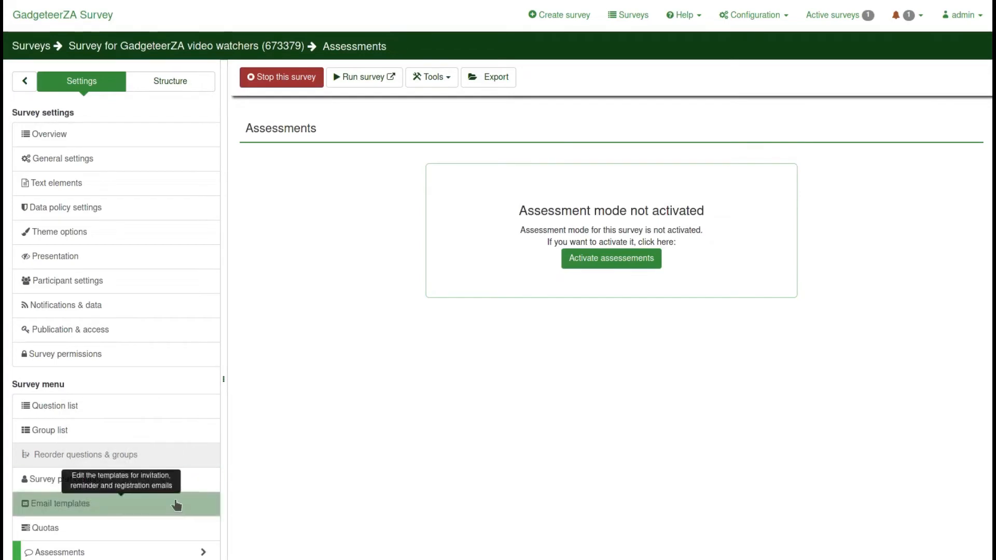
pyautogui.scroll(-3, 124, 467)
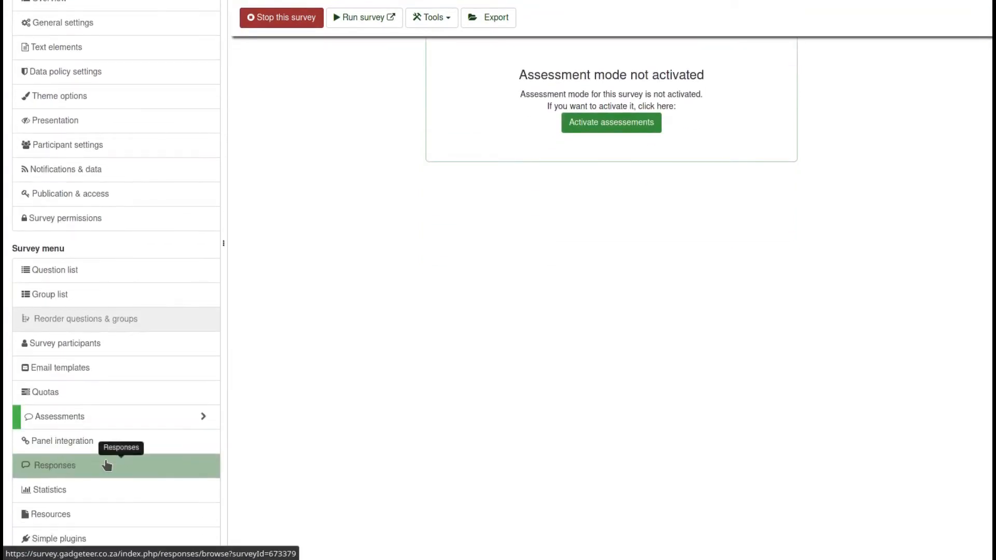
pyautogui.click(70, 445)
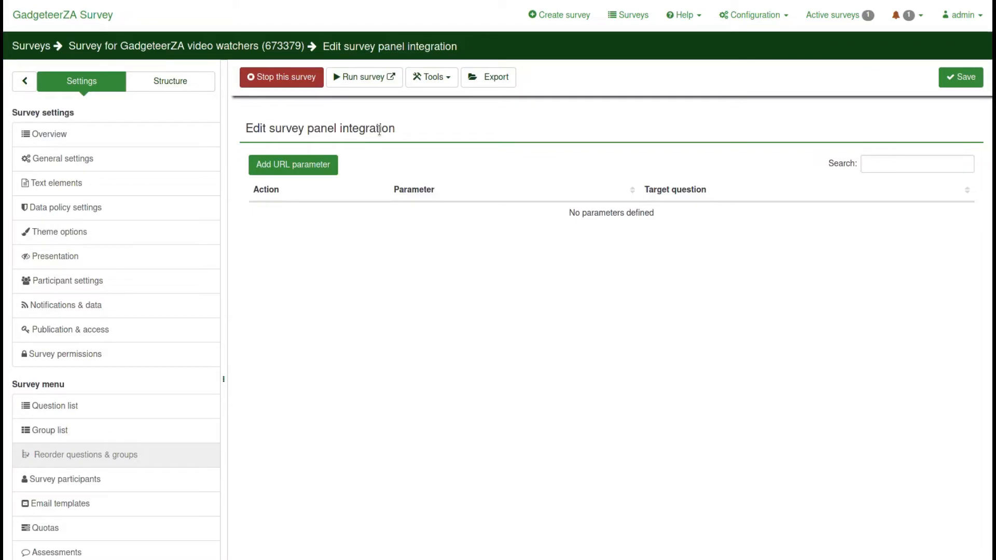
# Start adding a panel integration URL parameter, then go to the survey statistics page
pyautogui.click(308, 165)
pyautogui.scroll(-3, 134, 322)
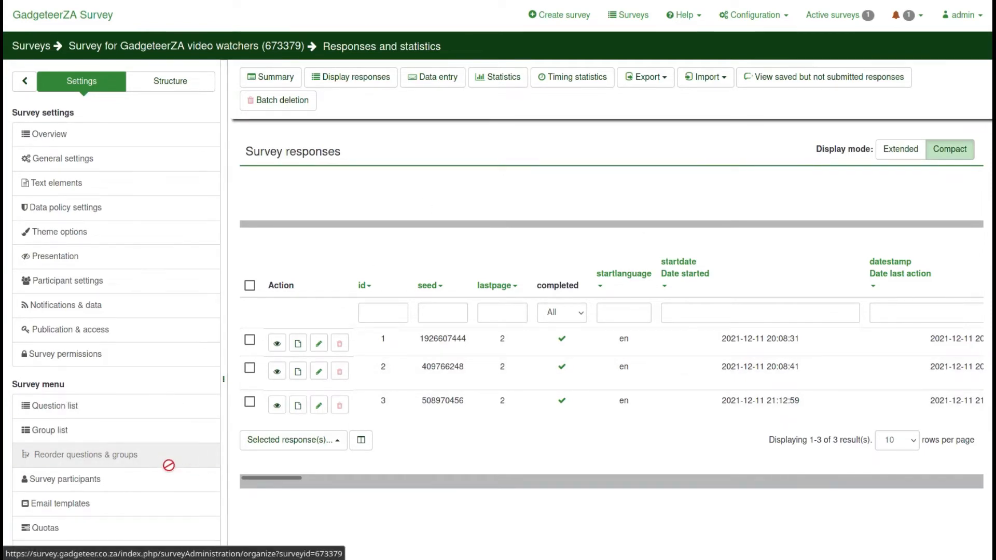
pyautogui.scroll(-3, 181, 464)
pyautogui.click(68, 459)
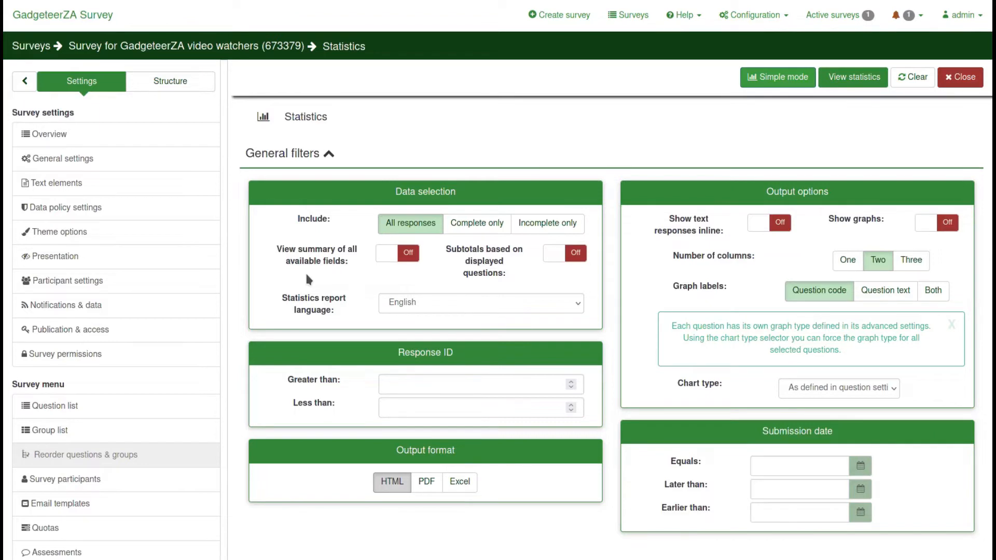
# Tick the Biographical and About the Videos groups and generate the statistics
pyautogui.scroll(-4, 712, 233)
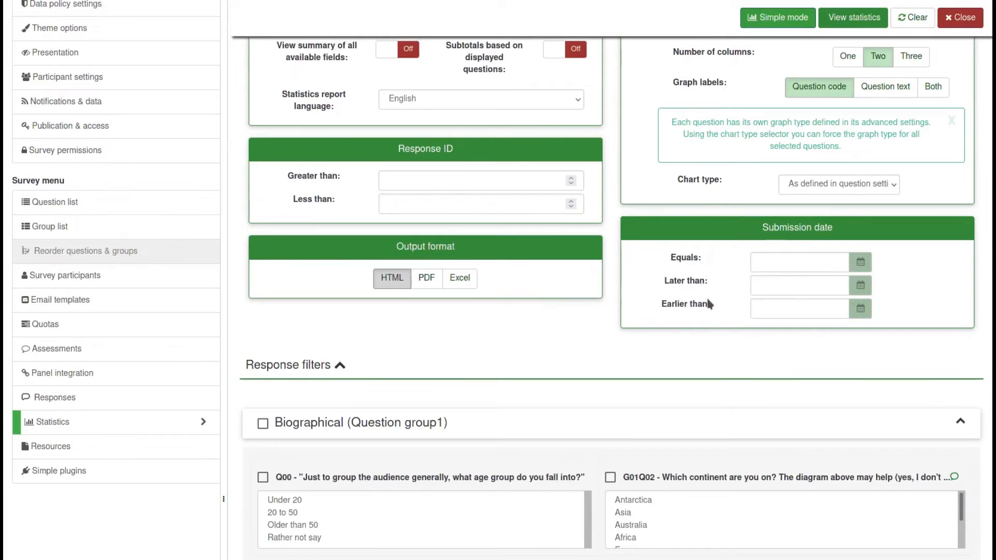
pyautogui.scroll(-3, 513, 240)
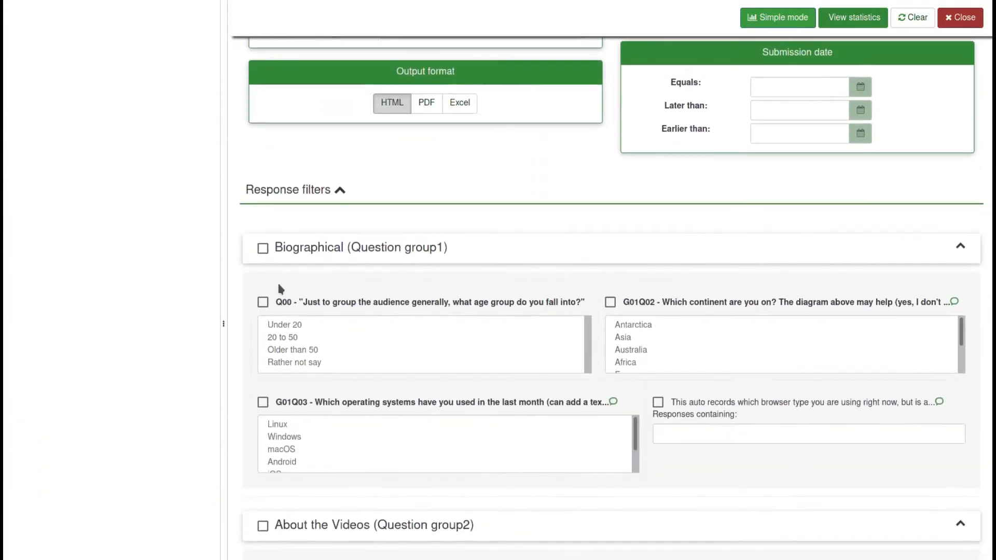
pyautogui.click(262, 249)
pyautogui.scroll(-1, 206, 321)
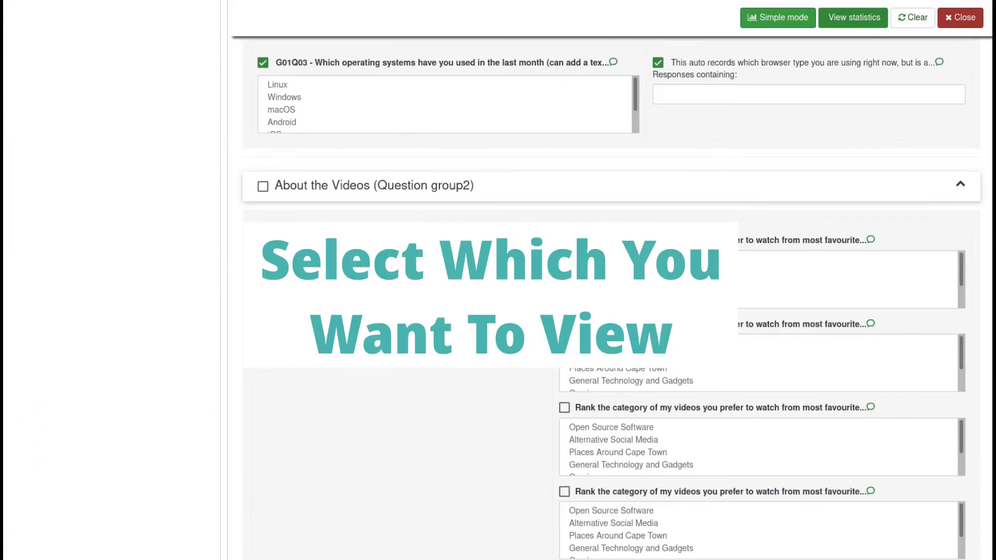
pyautogui.click(262, 187)
pyautogui.scroll(-10, 263, 332)
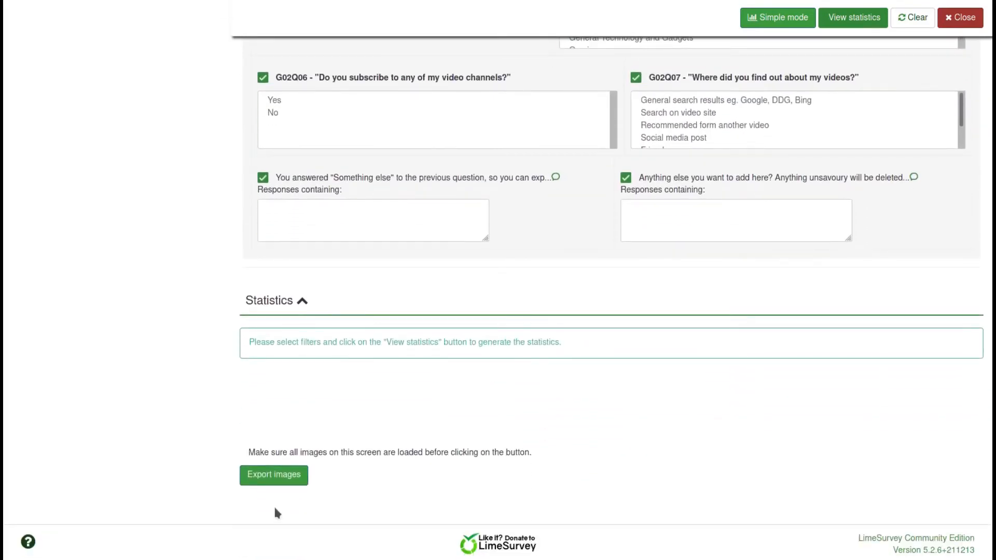
pyautogui.scroll(3, 383, 414)
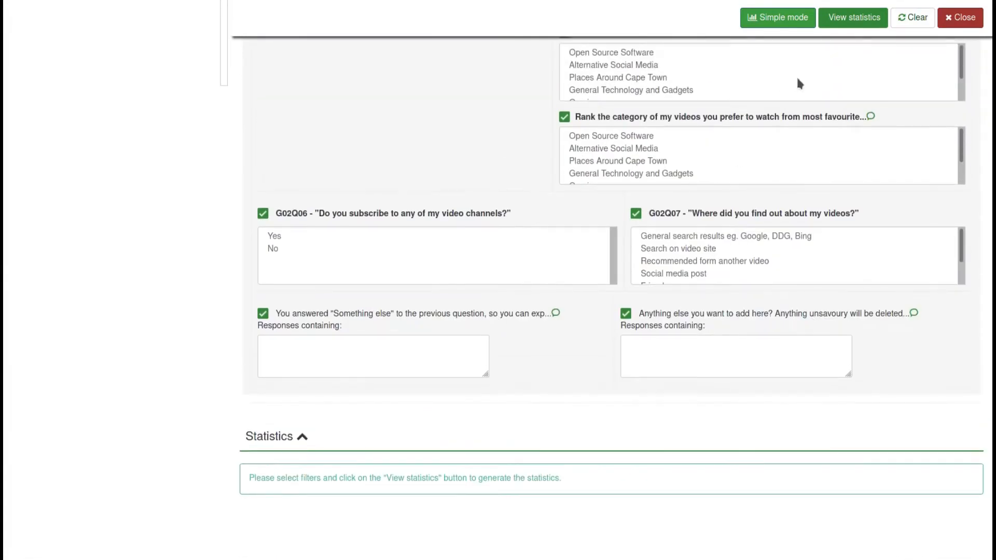
pyautogui.click(851, 24)
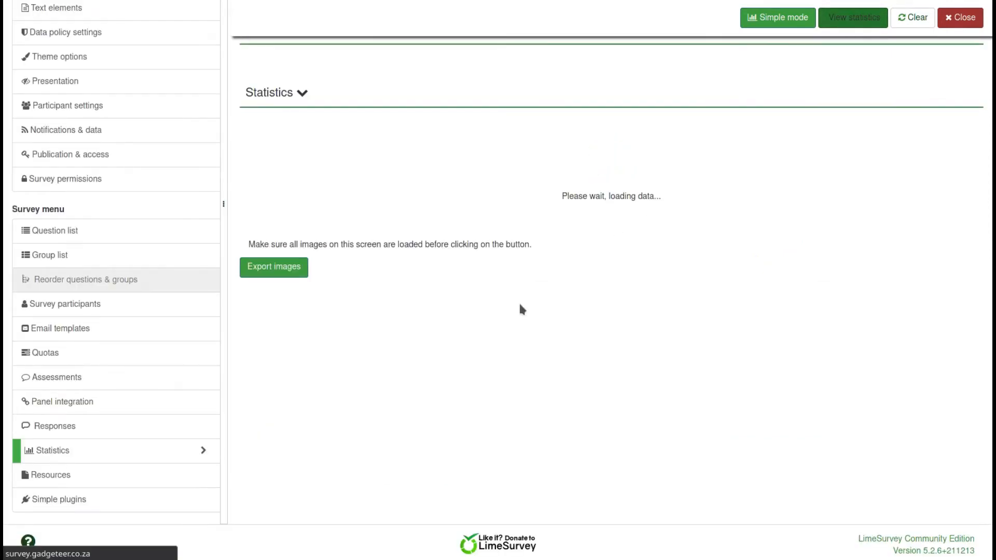
pyautogui.scroll(-3, 388, 230)
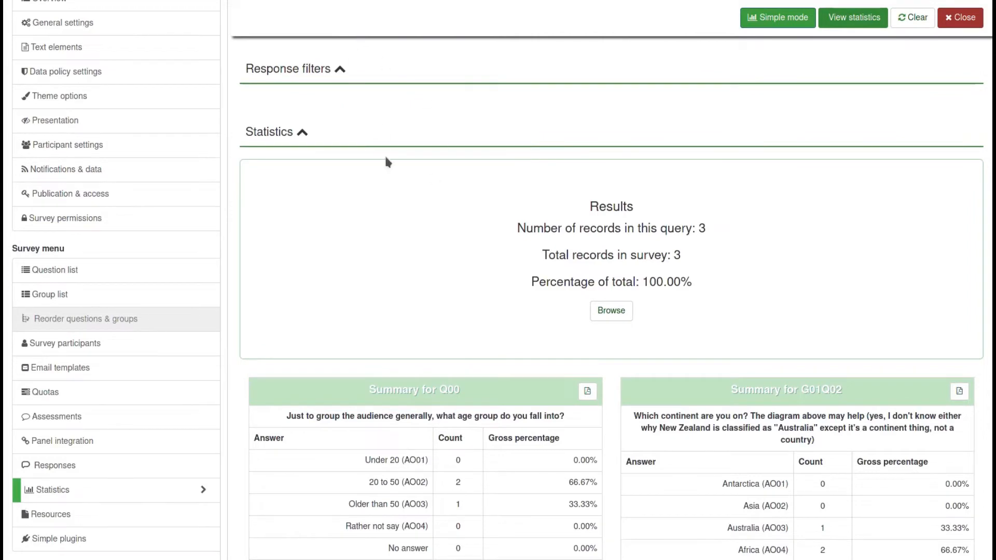
pyautogui.scroll(-2, 390, 192)
pyautogui.scroll(-5, 393, 197)
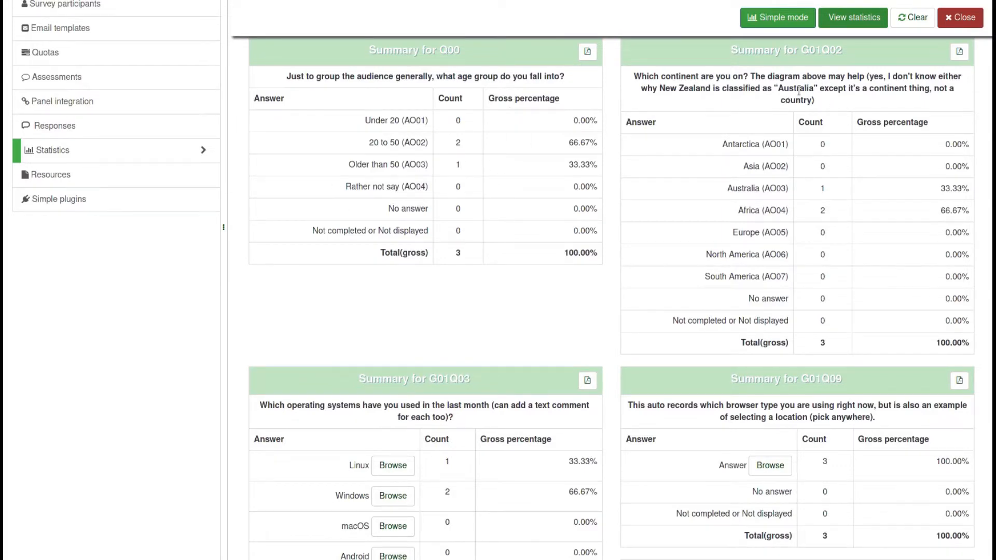
pyautogui.scroll(-5, 717, 320)
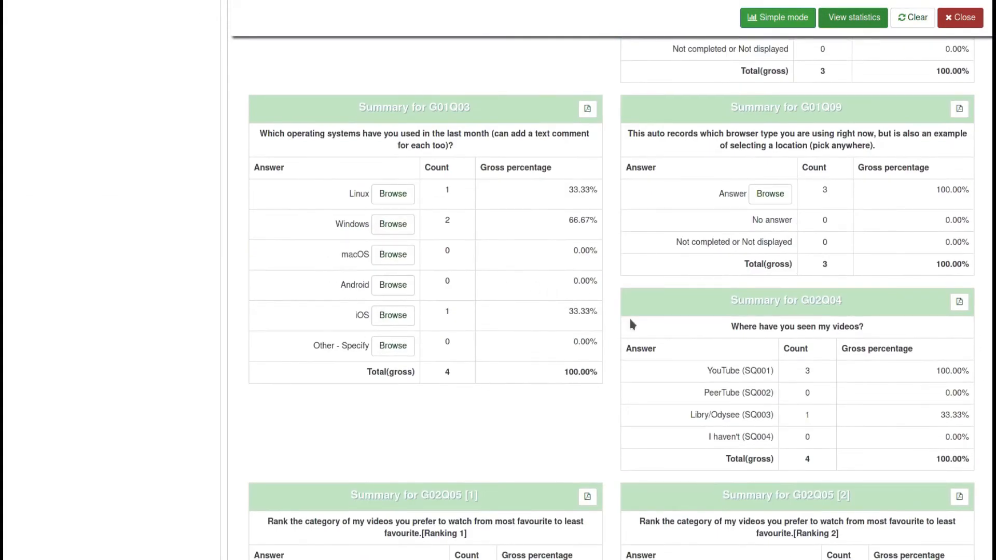
pyautogui.scroll(1, 581, 322)
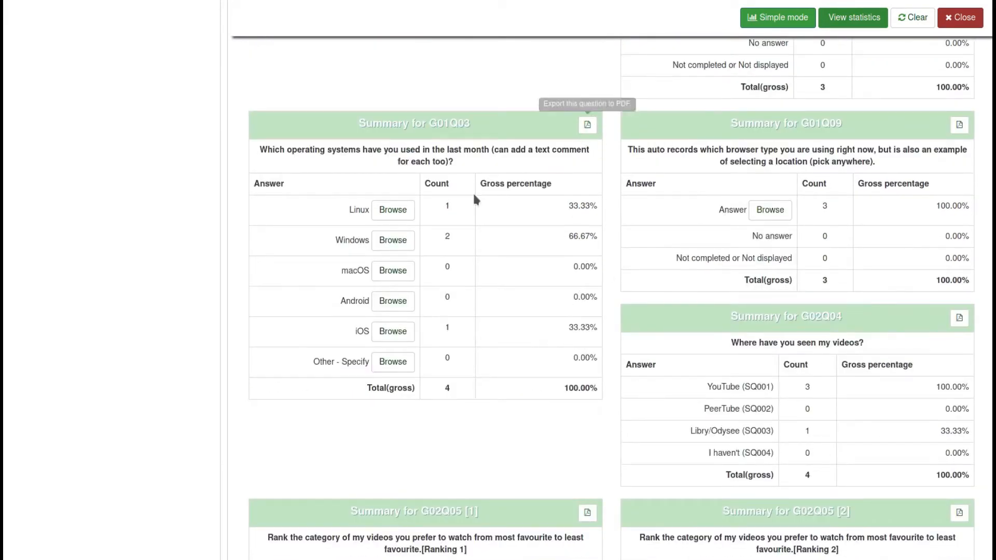
pyautogui.scroll(7, 473, 195)
pyautogui.scroll(1, 474, 195)
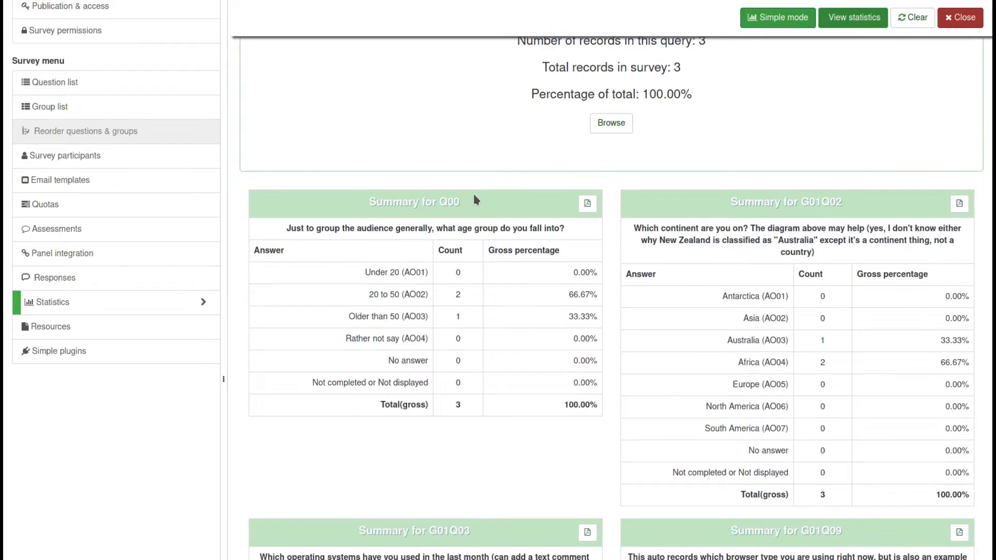
pyautogui.scroll(-3, 476, 199)
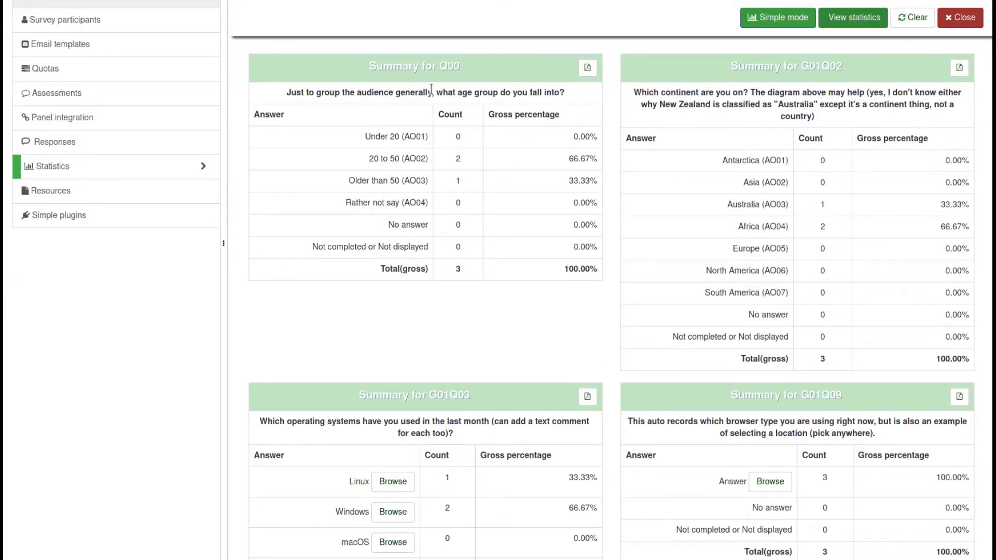
# Switch the statistics to Simple mode and scroll down through the bar and pie charts
pyautogui.click(773, 20)
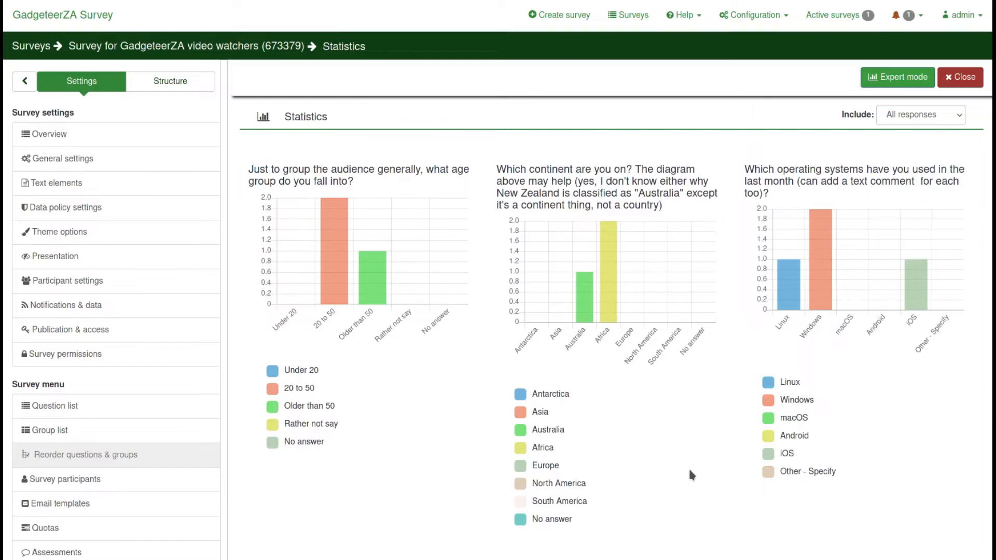
pyautogui.scroll(-5, 712, 443)
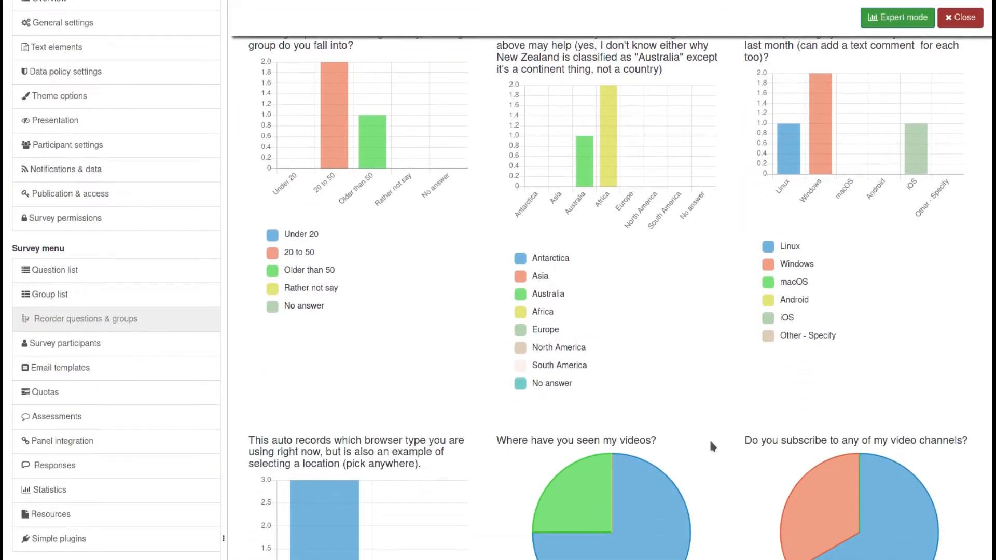
pyautogui.scroll(-5, 713, 443)
pyautogui.scroll(5, 725, 230)
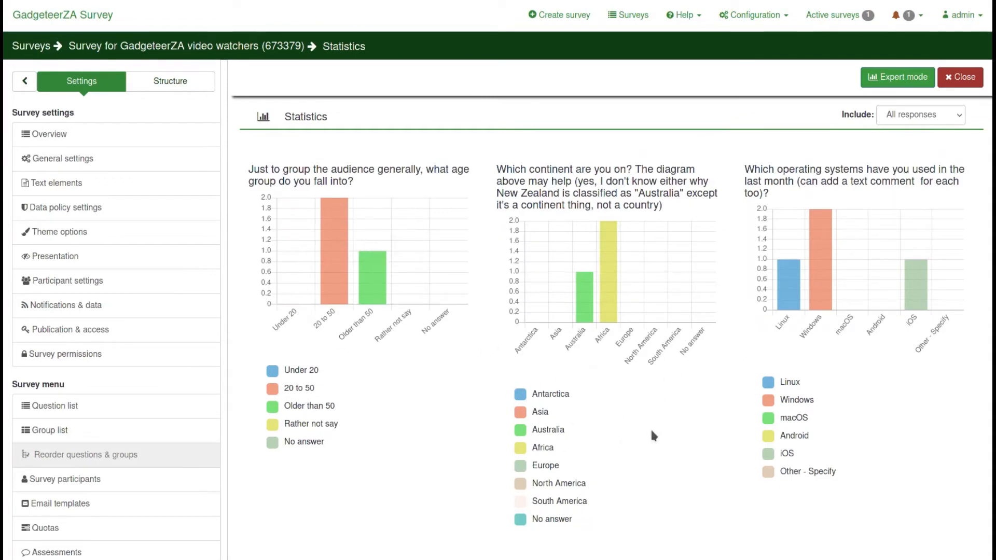
pyautogui.scroll(-5, 652, 431)
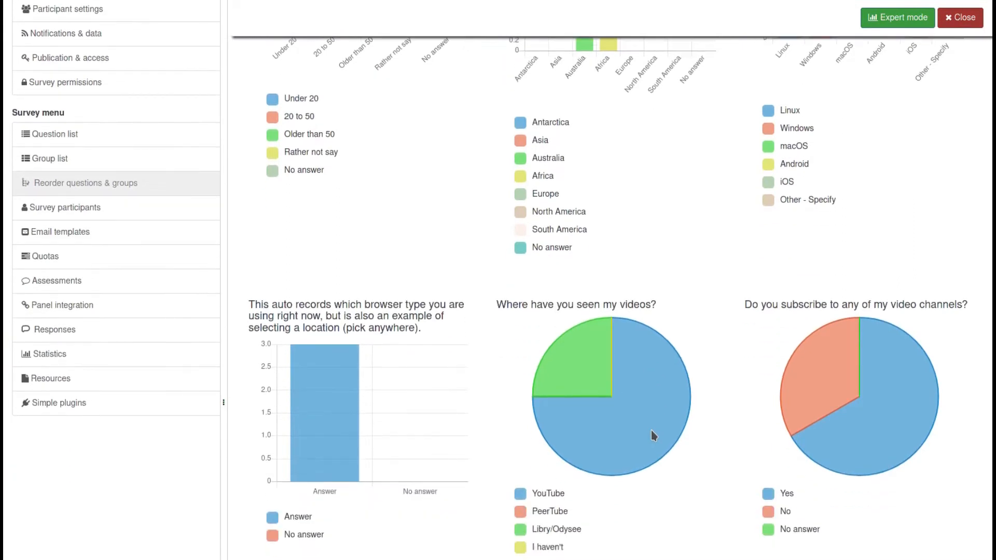
pyautogui.scroll(-3, 651, 431)
pyautogui.moveTo(664, 277)
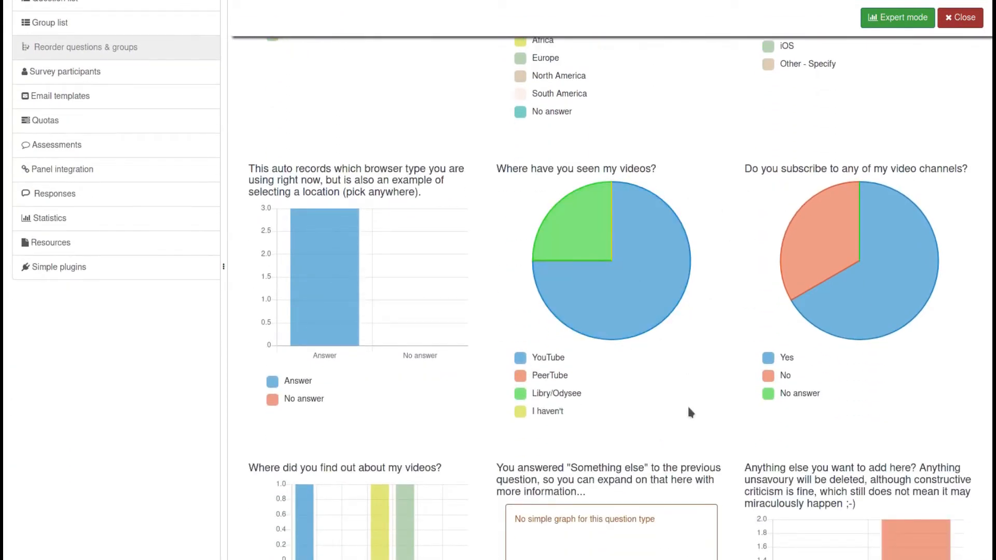
pyautogui.scroll(-4, 689, 408)
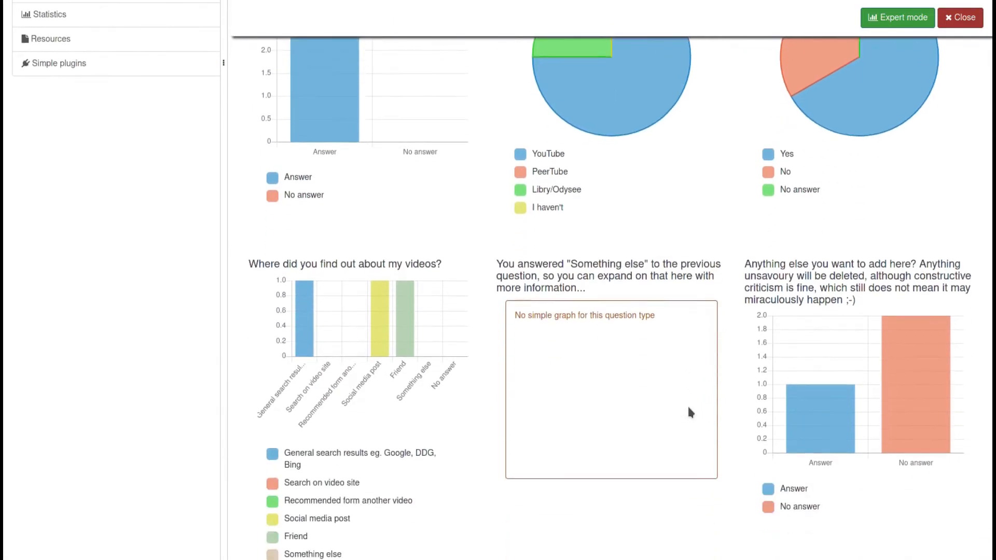
pyautogui.scroll(-1, 689, 408)
pyautogui.scroll(-2, 689, 408)
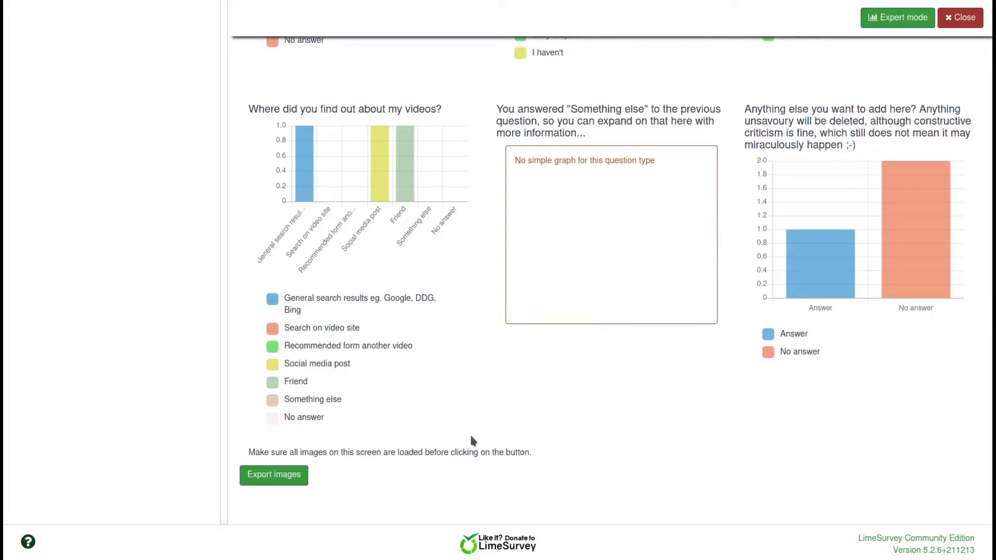
# Scroll back over the charts, then open the survey's Simple plugin settings
pyautogui.scroll(4, 307, 487)
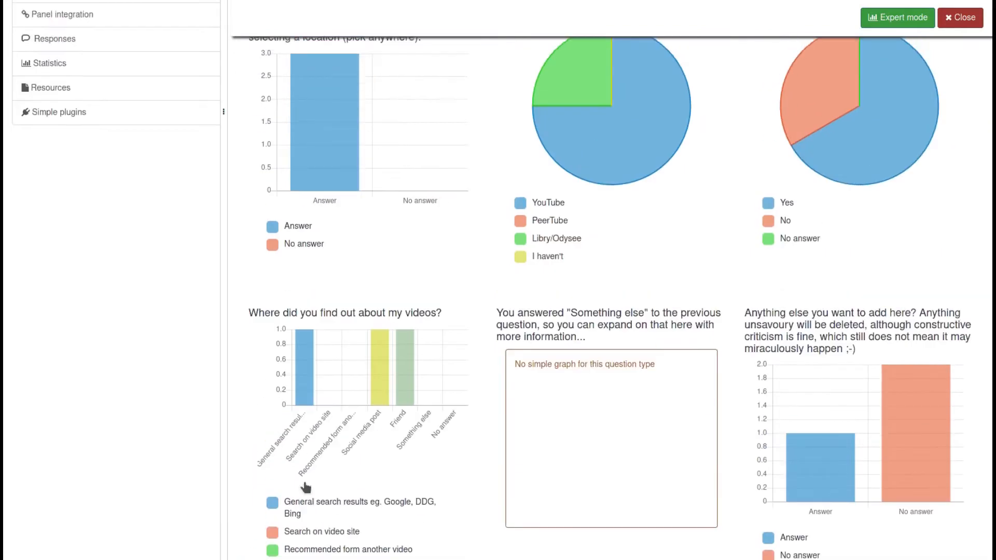
pyautogui.scroll(8, 306, 486)
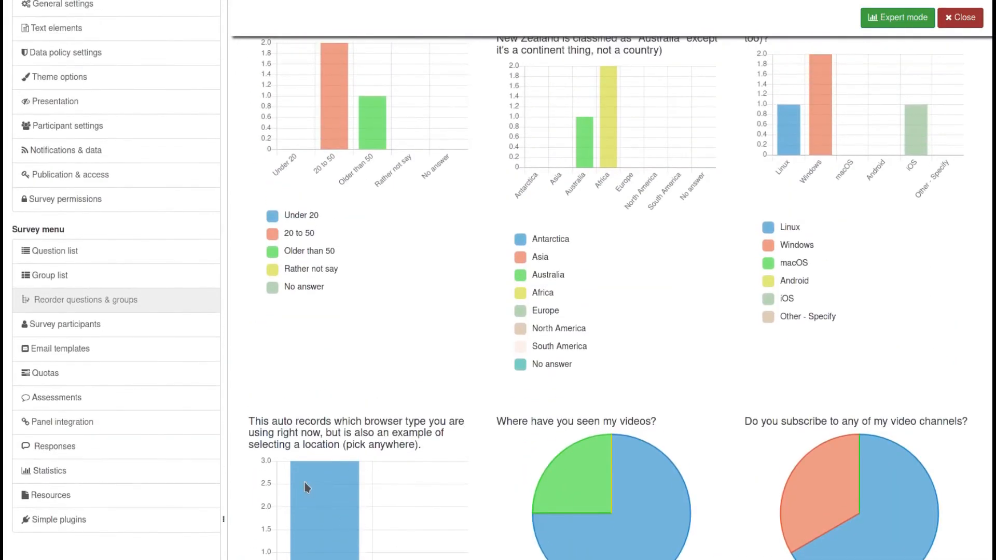
pyautogui.scroll(3, 304, 481)
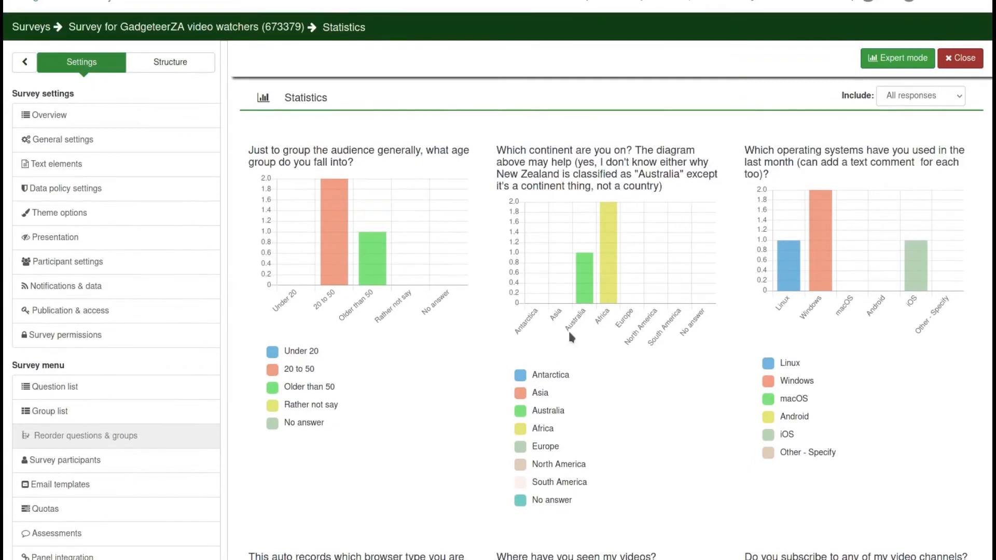
pyautogui.scroll(-3, 395, 392)
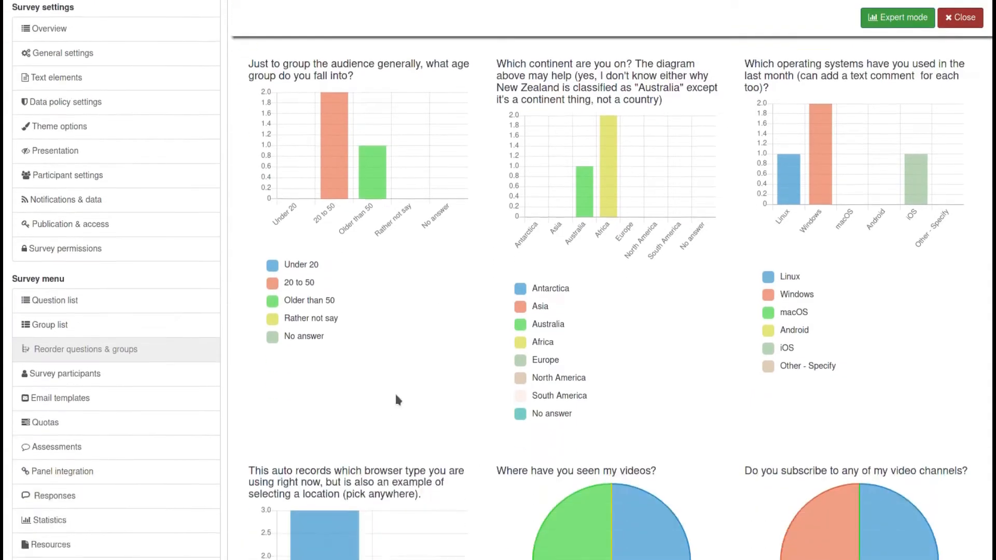
pyautogui.scroll(-2, 400, 347)
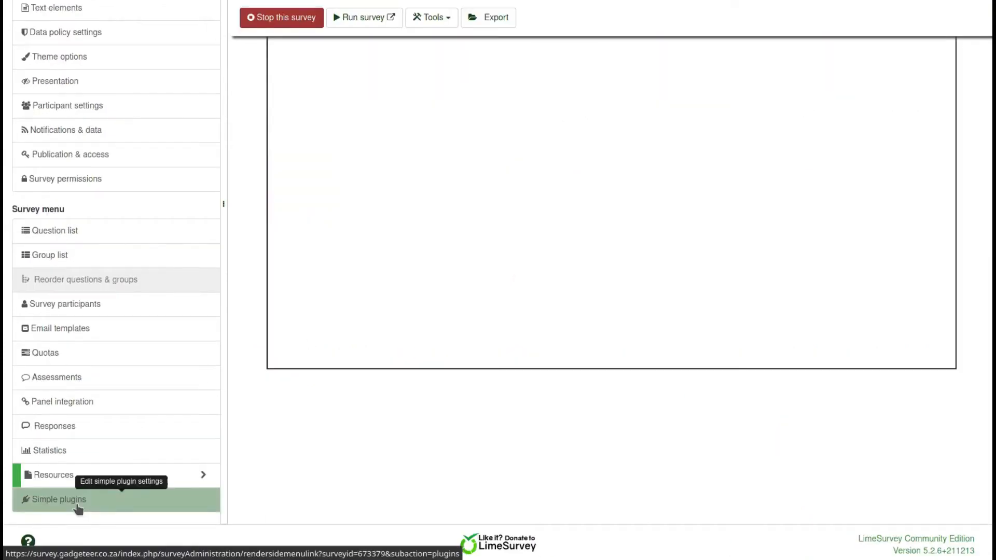
pyautogui.click(80, 499)
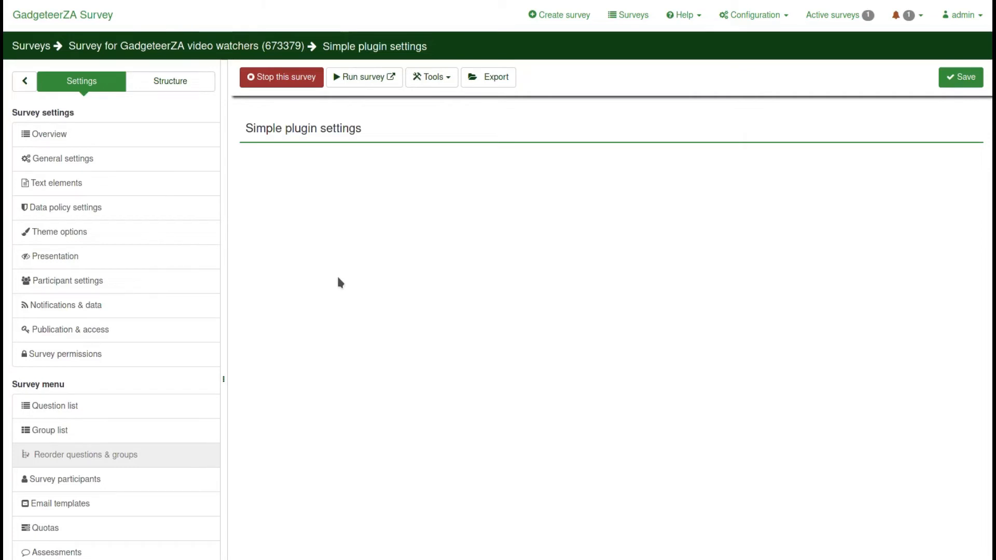
# Go from the Simple plugin settings to the Responses list of three completed responses
pyautogui.scroll(-3, 340, 283)
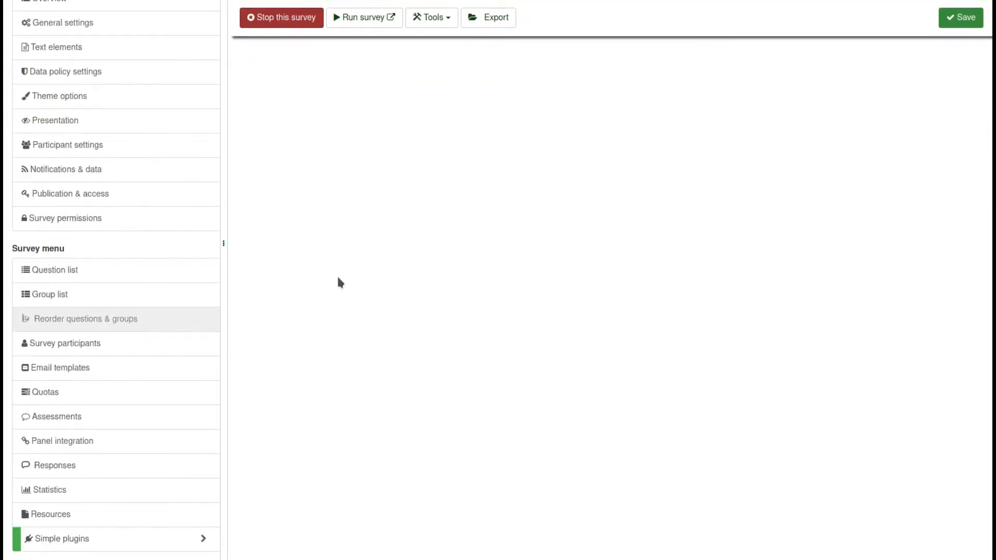
pyautogui.scroll(3, 340, 283)
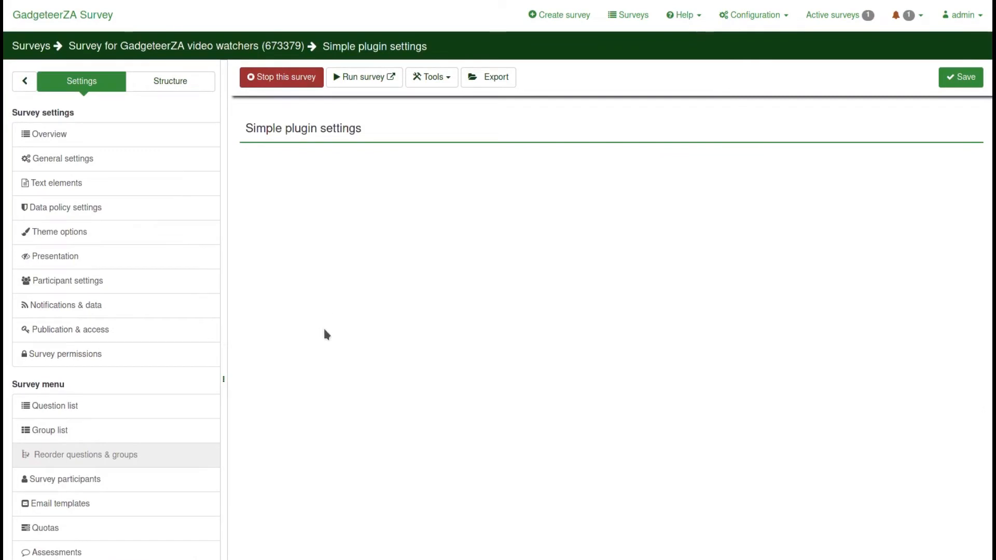
pyautogui.scroll(-2, 234, 384)
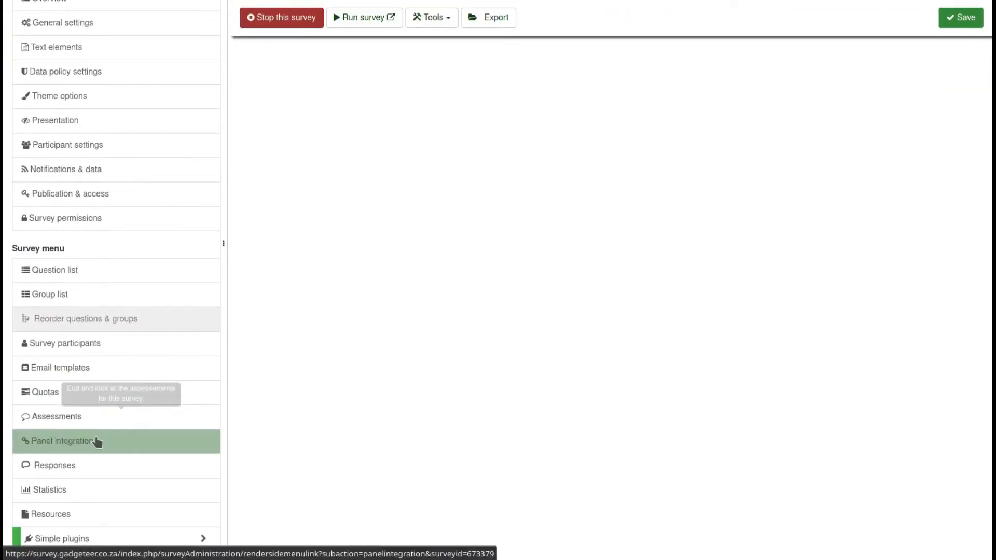
pyautogui.scroll(-1, 111, 492)
pyautogui.click(60, 431)
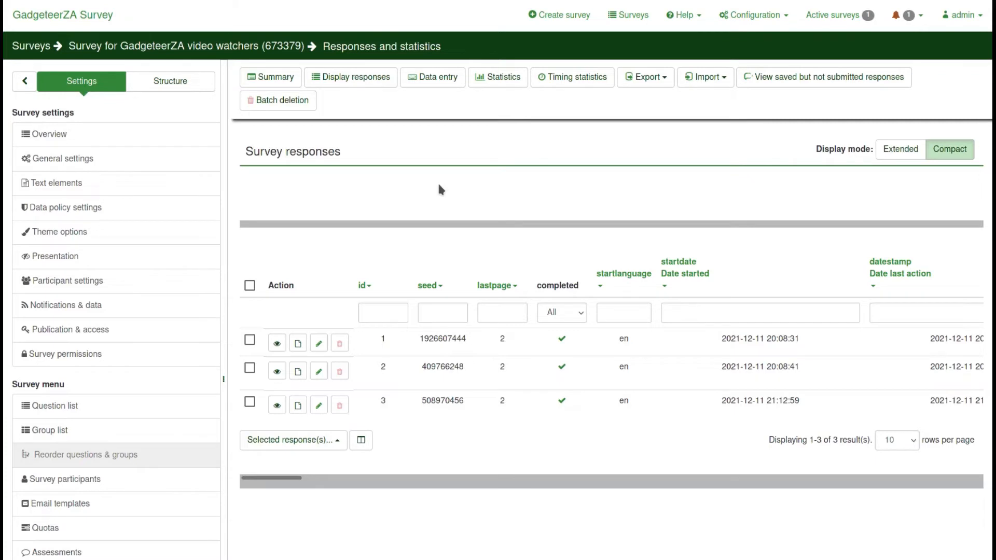
# Open the Structure tab, expand the Biographical group, and open question G01Q02
pyautogui.click(166, 85)
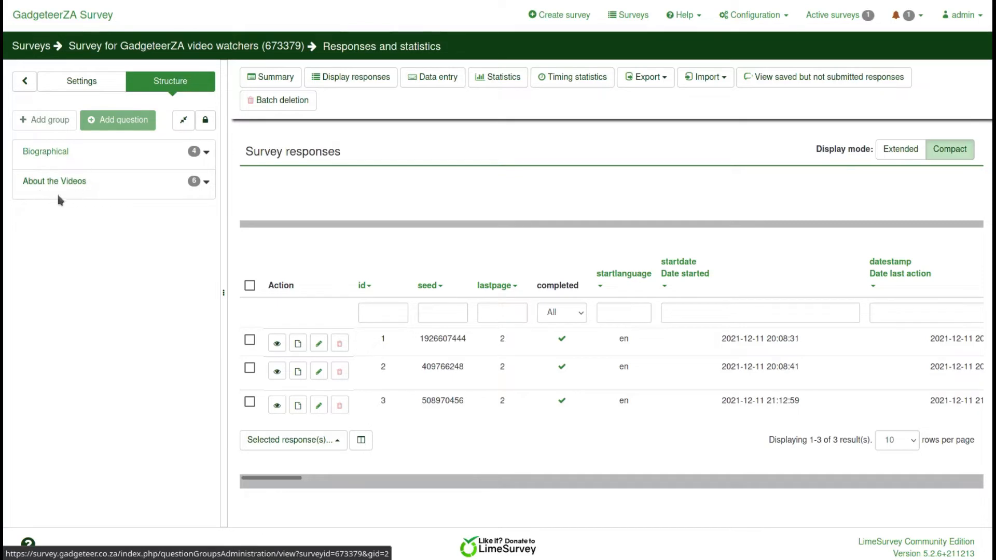
pyautogui.click(206, 156)
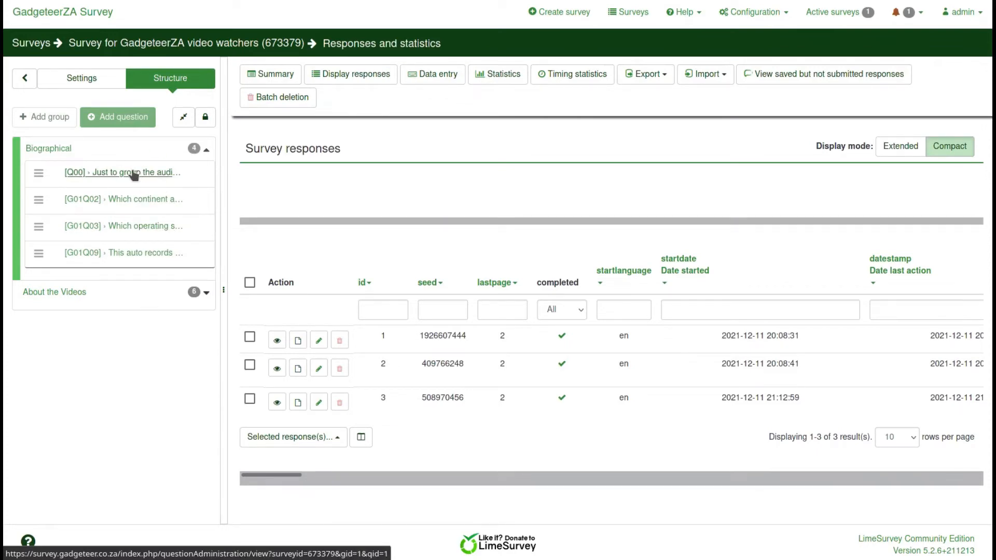
pyautogui.click(140, 201)
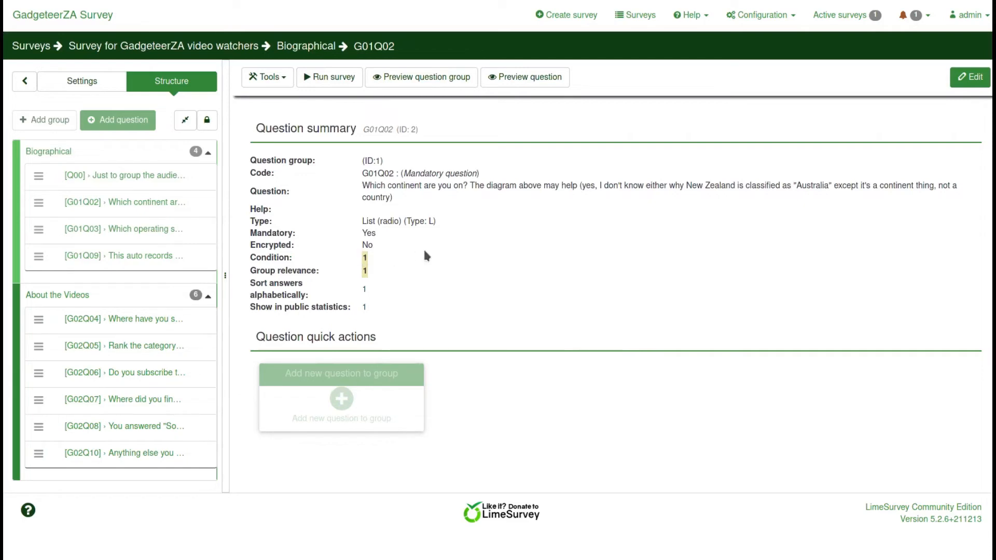
pyautogui.click(969, 78)
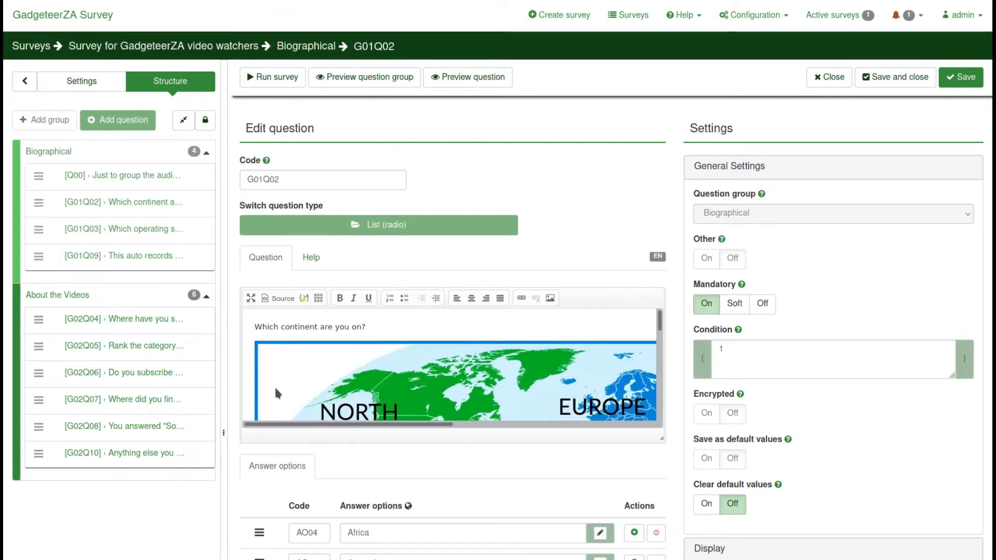
pyautogui.scroll(-3, 275, 385)
pyautogui.scroll(-3, 449, 529)
pyautogui.scroll(-1, 418, 441)
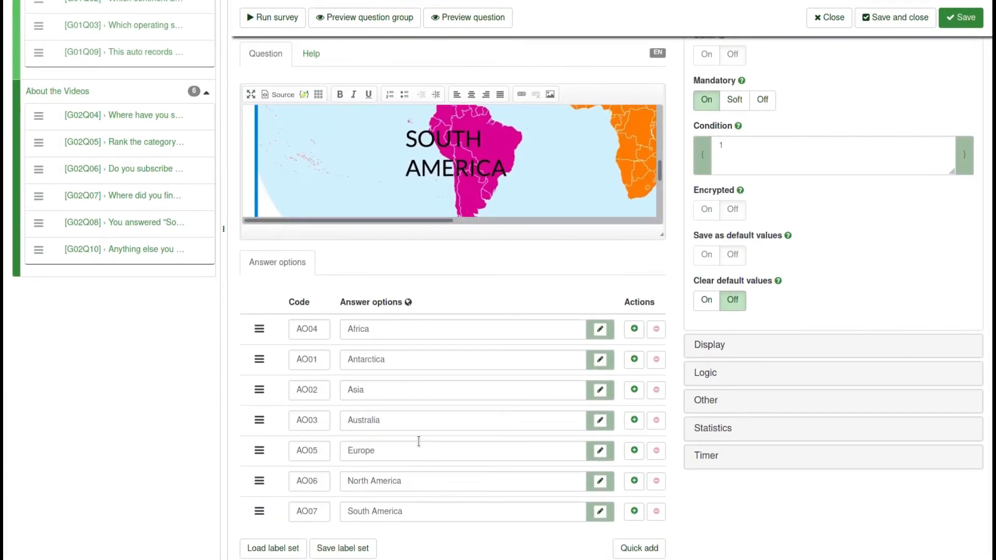
pyautogui.scroll(4, 418, 444)
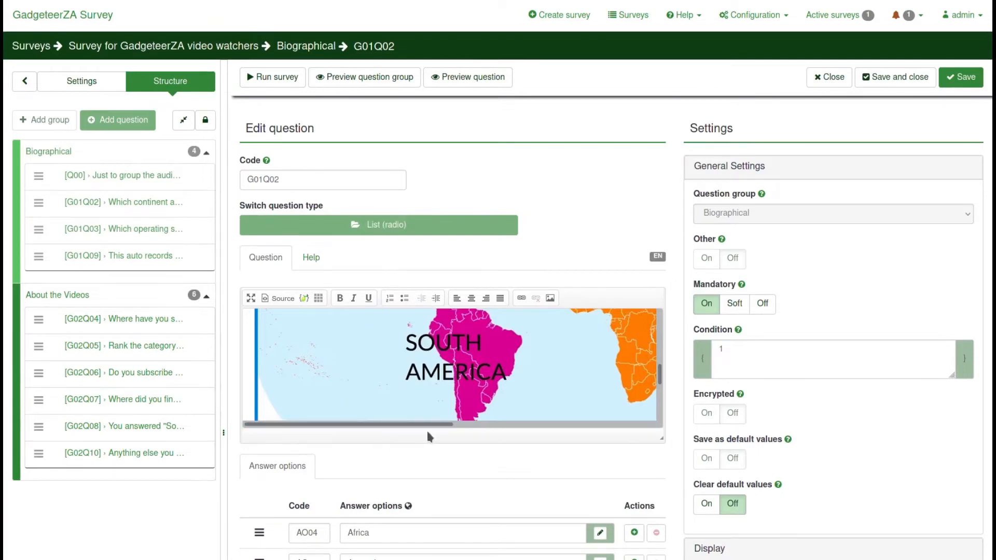
pyautogui.scroll(5, 395, 363)
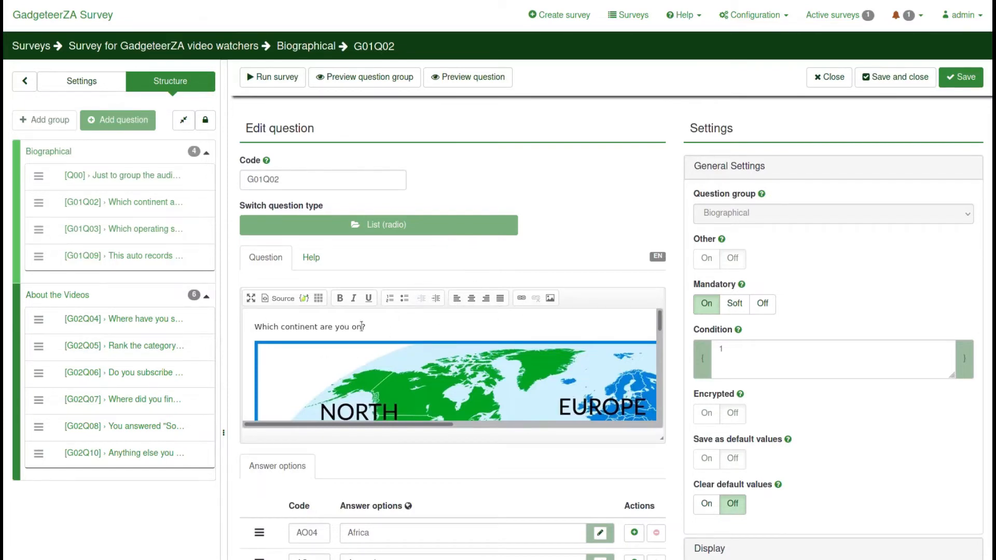
pyautogui.scroll(-2, 410, 368)
pyautogui.scroll(-5, 409, 368)
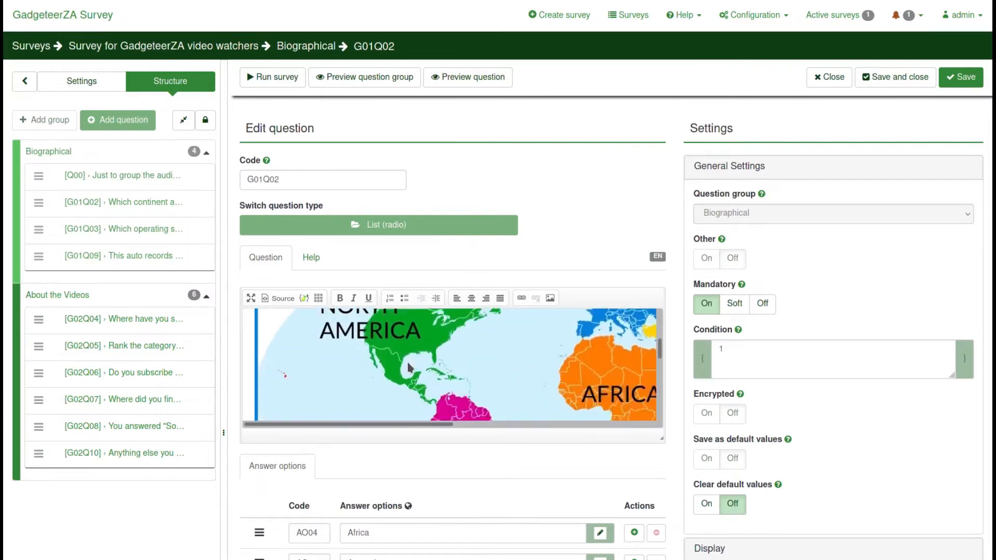
pyautogui.moveTo(422, 425); pyautogui.dragTo(592, 428)
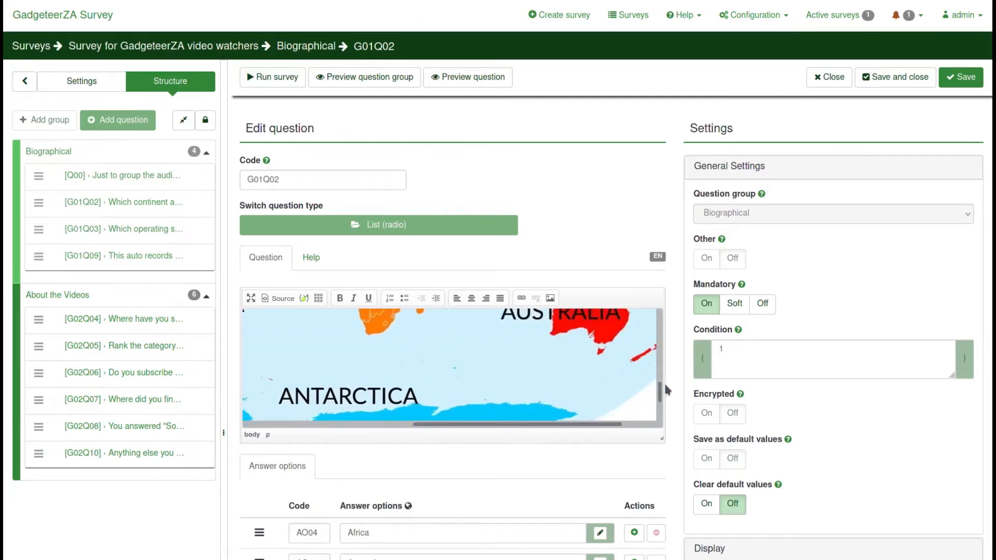
pyautogui.moveTo(660, 390)
pyautogui.mouseDown()
pyautogui.moveTo(661, 330)
pyautogui.moveTo(660, 372)
pyautogui.mouseUp()
pyautogui.moveTo(496, 429); pyautogui.dragTo(321, 433)
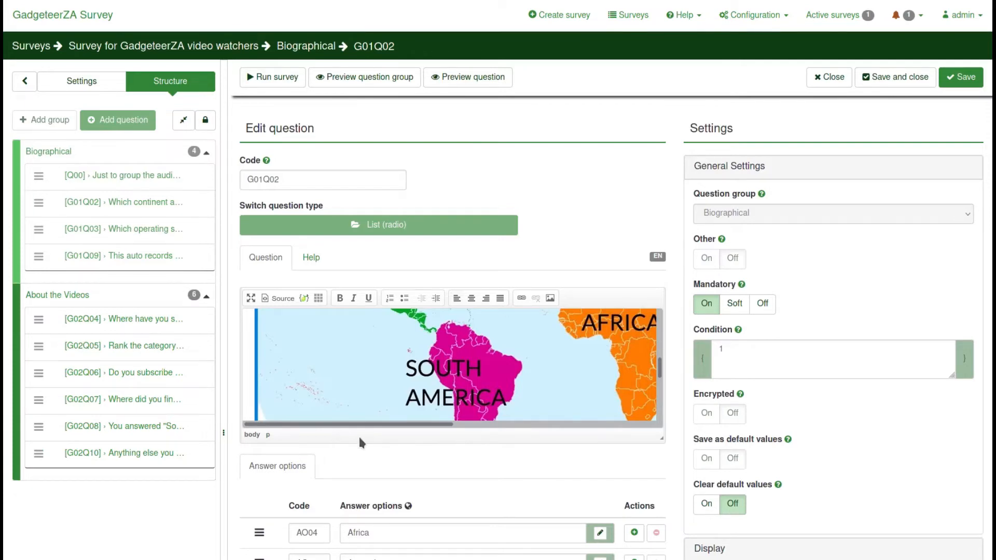
pyautogui.scroll(-2, 440, 429)
pyautogui.scroll(-2, 477, 468)
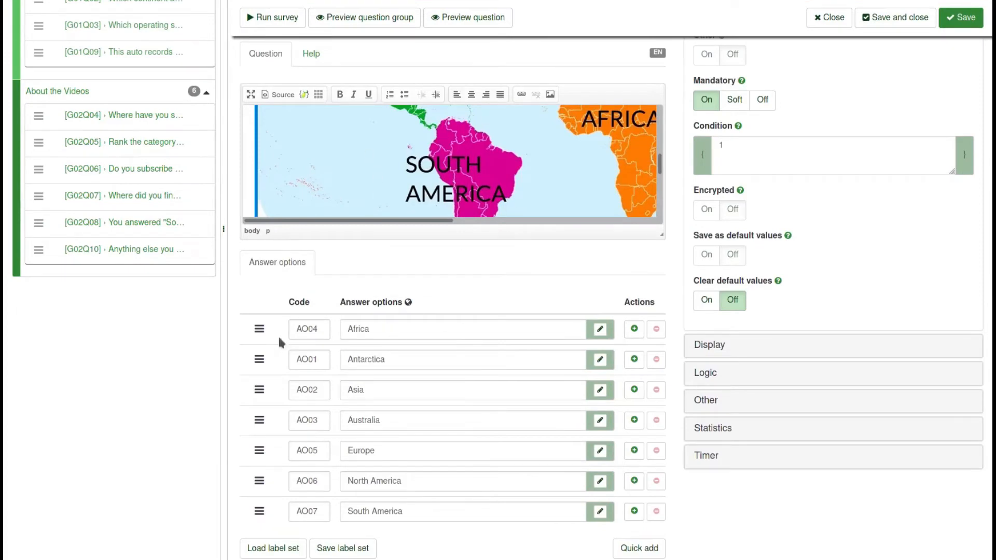
pyautogui.scroll(-1, 403, 458)
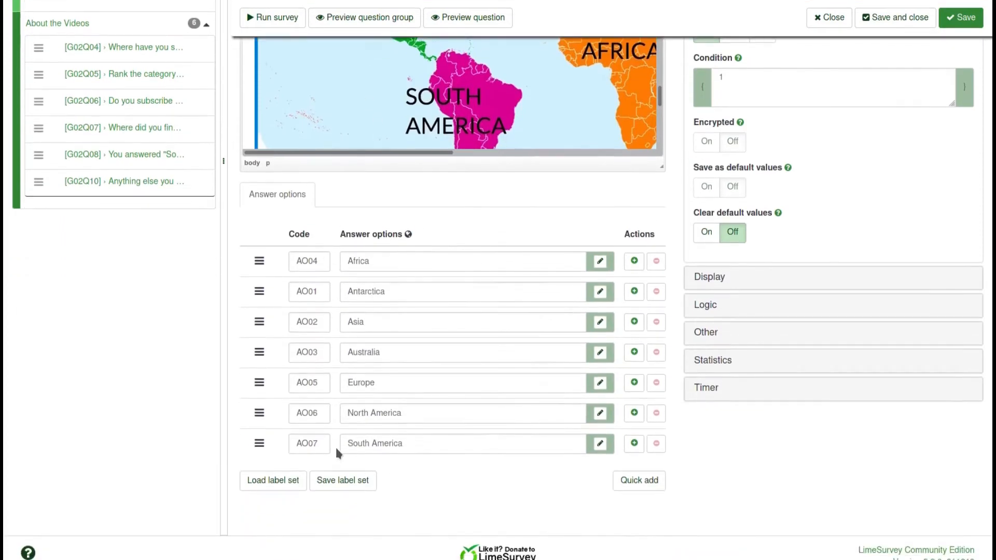
pyautogui.scroll(5, 451, 413)
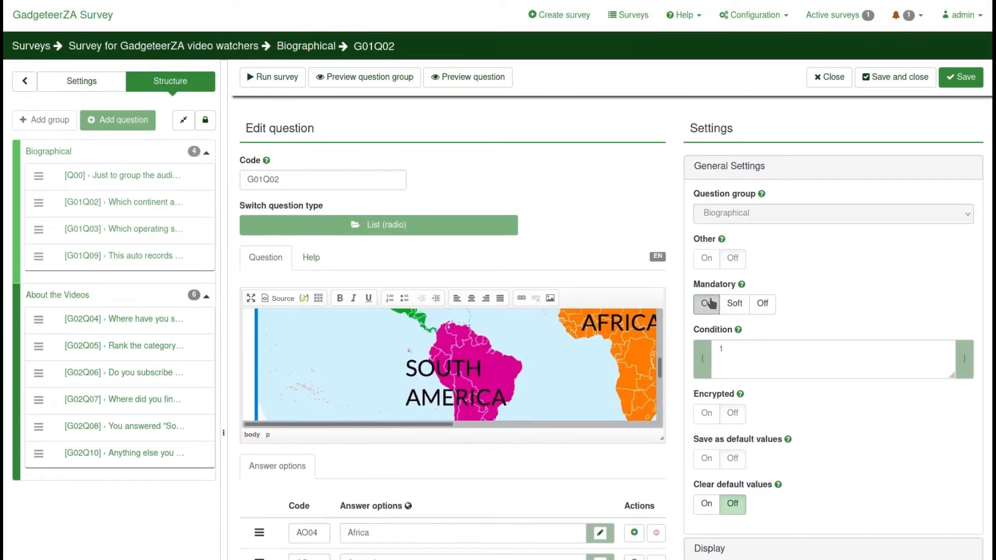
pyautogui.click(710, 303)
pyautogui.scroll(-1, 848, 282)
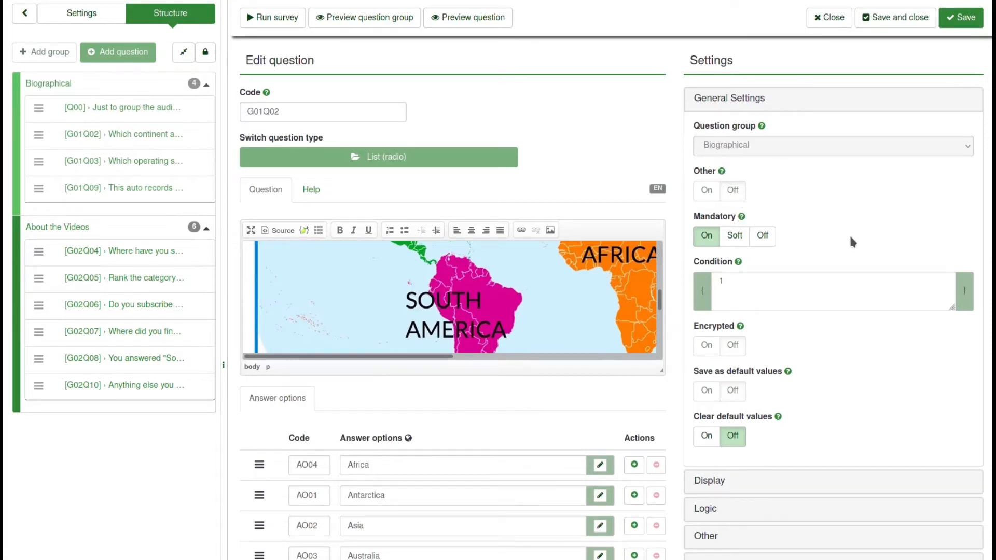
# Keep G01Q02 mandatory and read the help for Condition, Encrypted and Save as default values
pyautogui.click(706, 238)
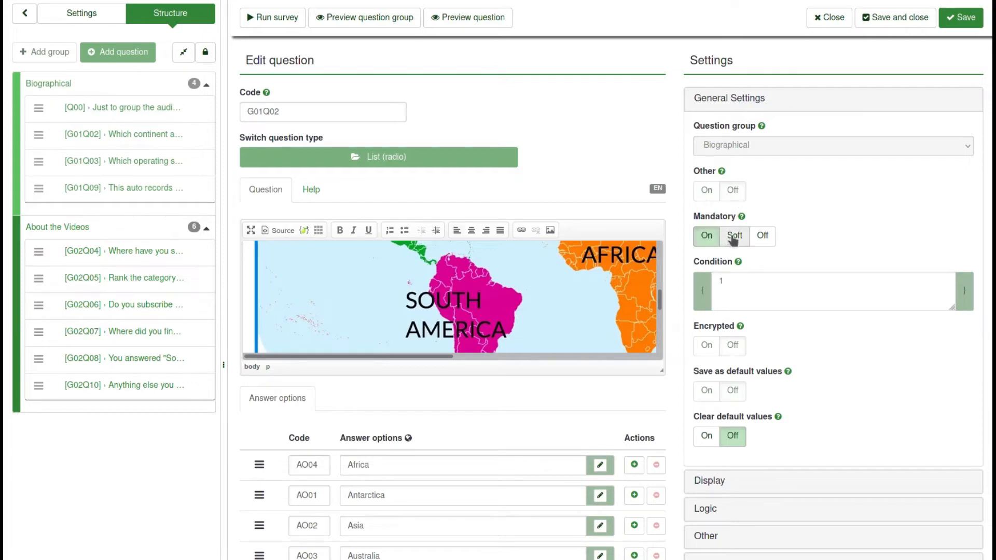
pyautogui.click(742, 217)
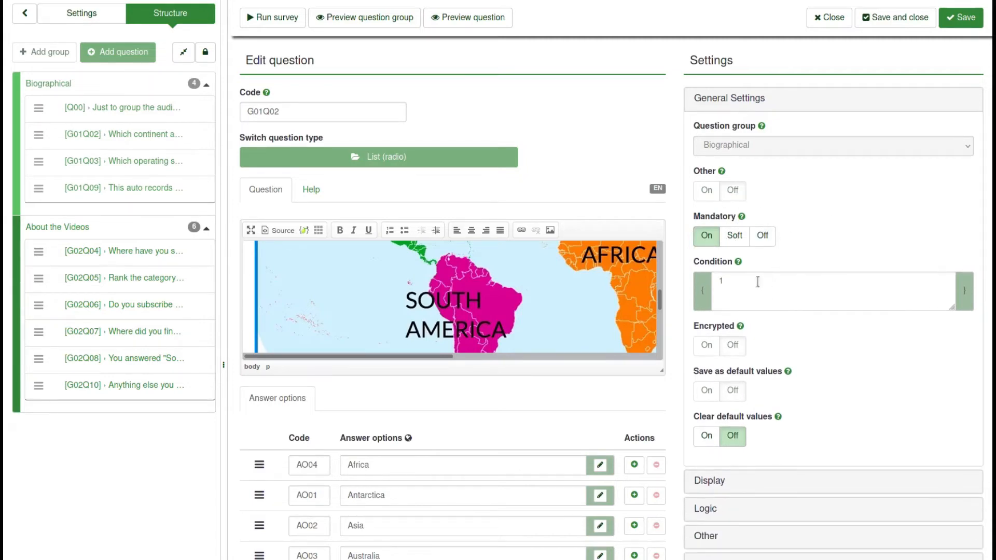
pyautogui.click(739, 262)
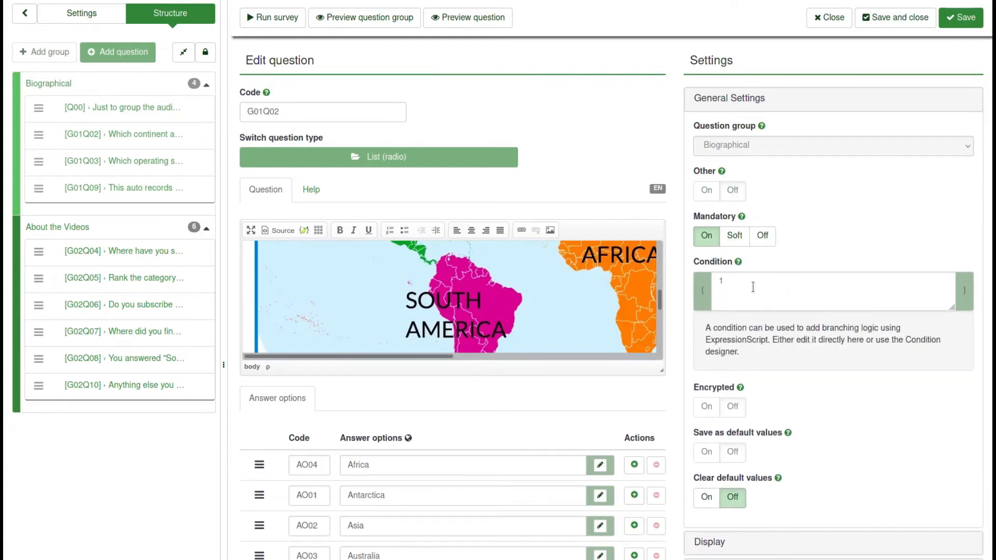
pyautogui.scroll(-2, 821, 343)
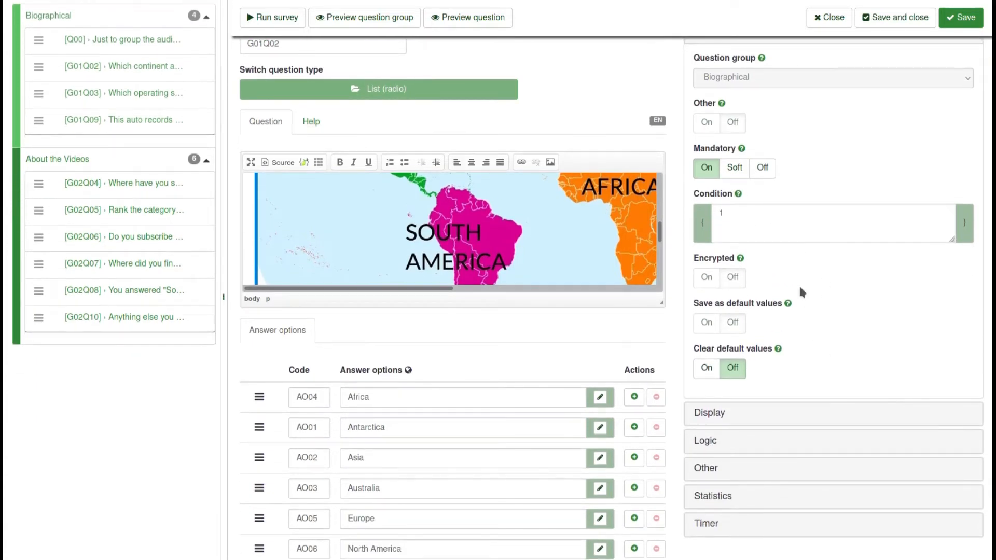
pyautogui.click(740, 259)
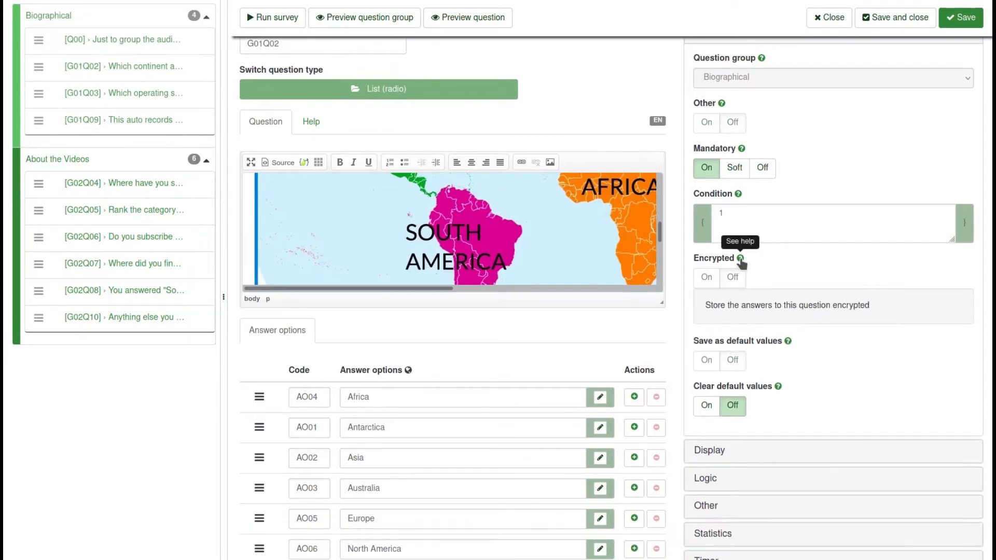
pyautogui.click(741, 259)
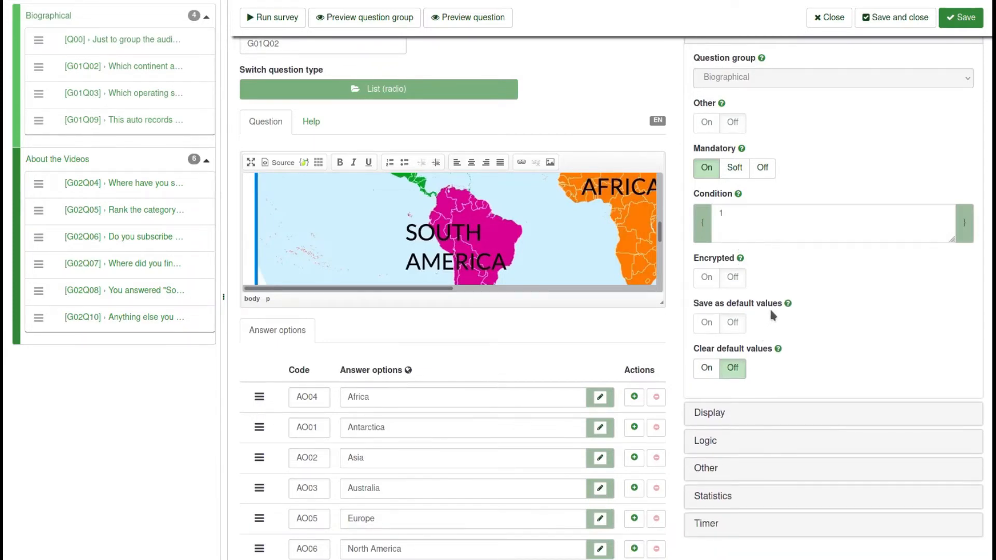
pyautogui.click(788, 304)
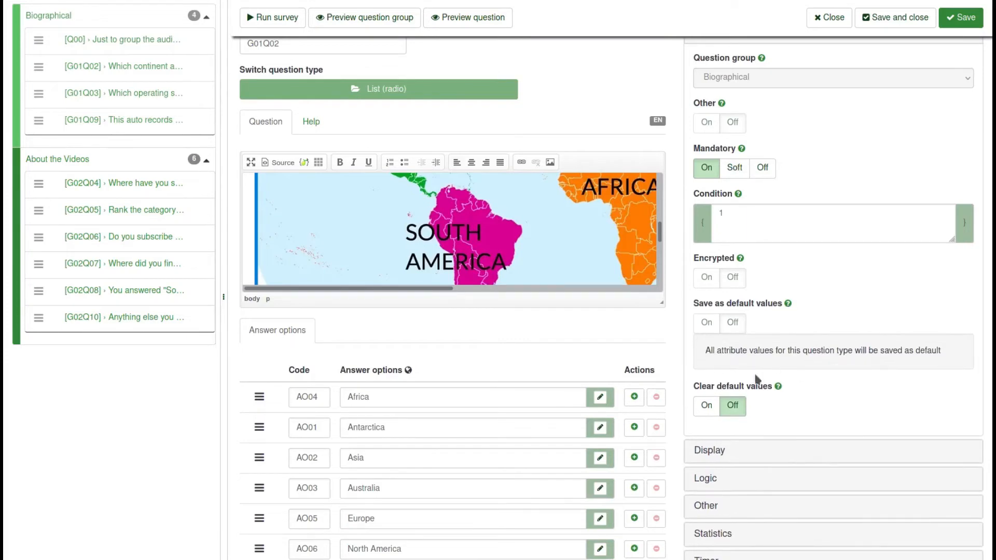
pyautogui.click(788, 304)
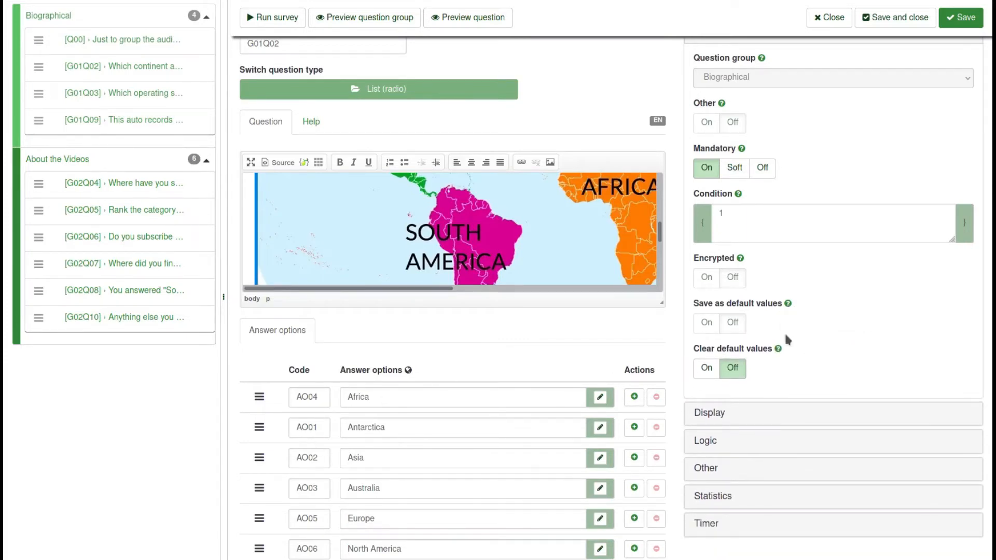
# Expand the question's Logic settings panel
pyautogui.scroll(-3, 776, 311)
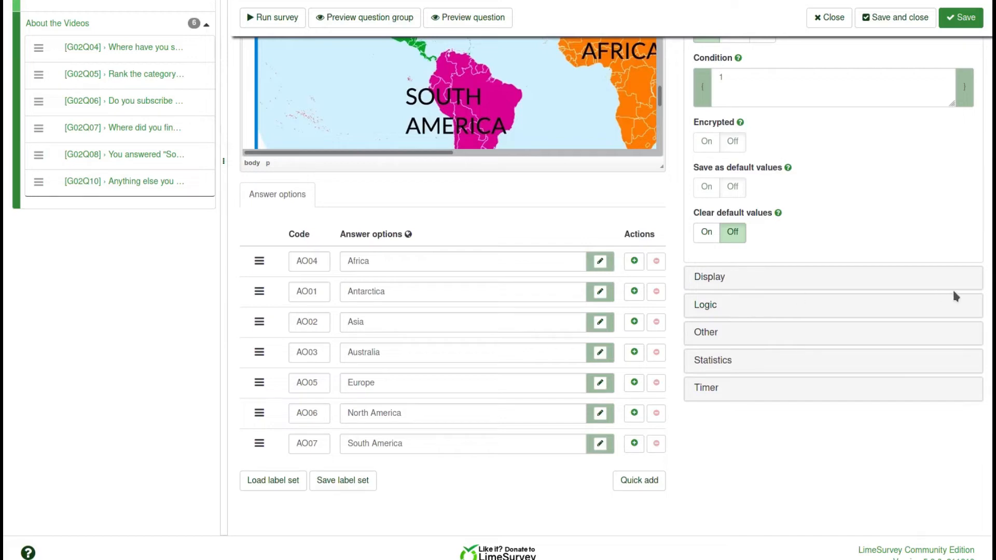
pyautogui.click(715, 307)
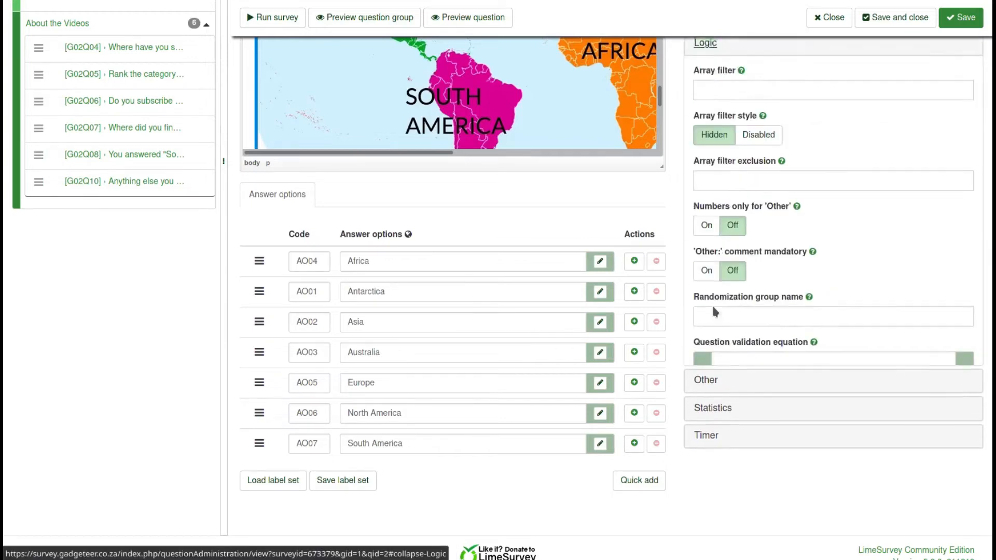
pyautogui.scroll(4, 715, 315)
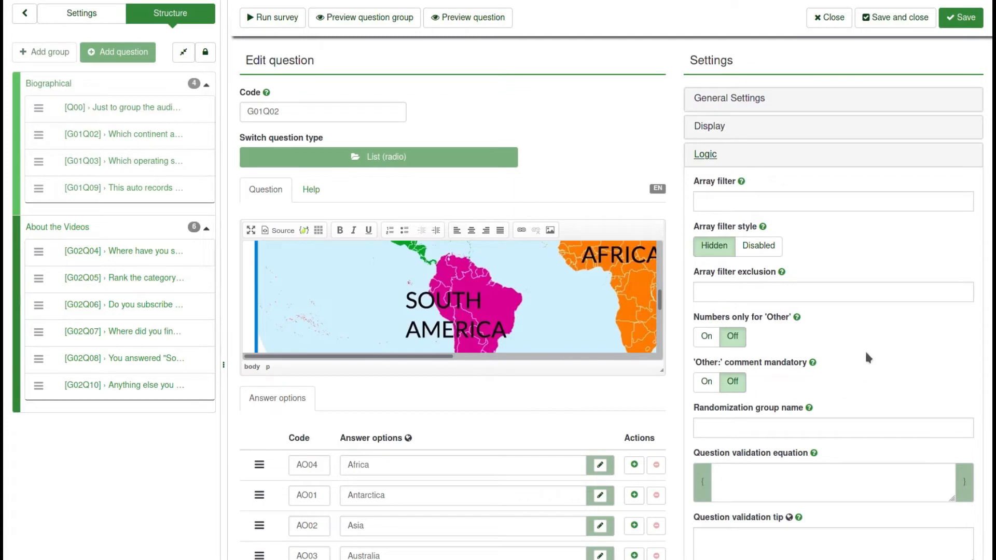
pyautogui.scroll(-3, 865, 349)
# Collapse the Logic settings and expand G01Q02's Display settings
pyautogui.scroll(4, 864, 350)
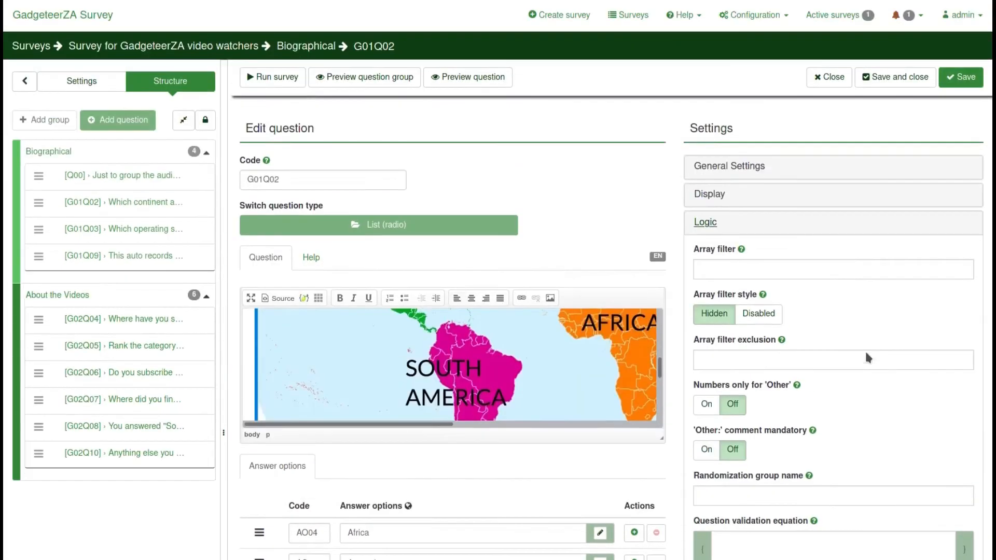
pyautogui.click(711, 223)
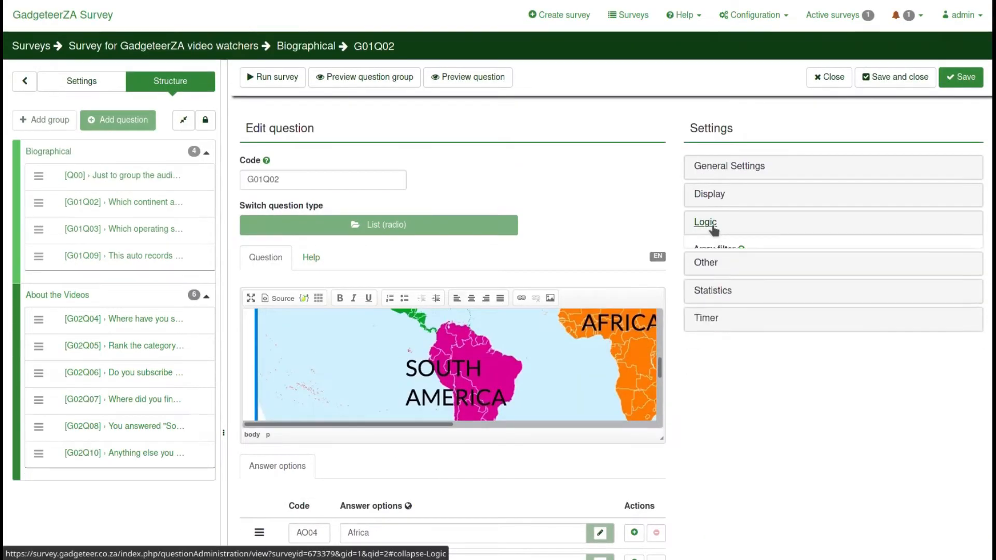
pyautogui.click(708, 195)
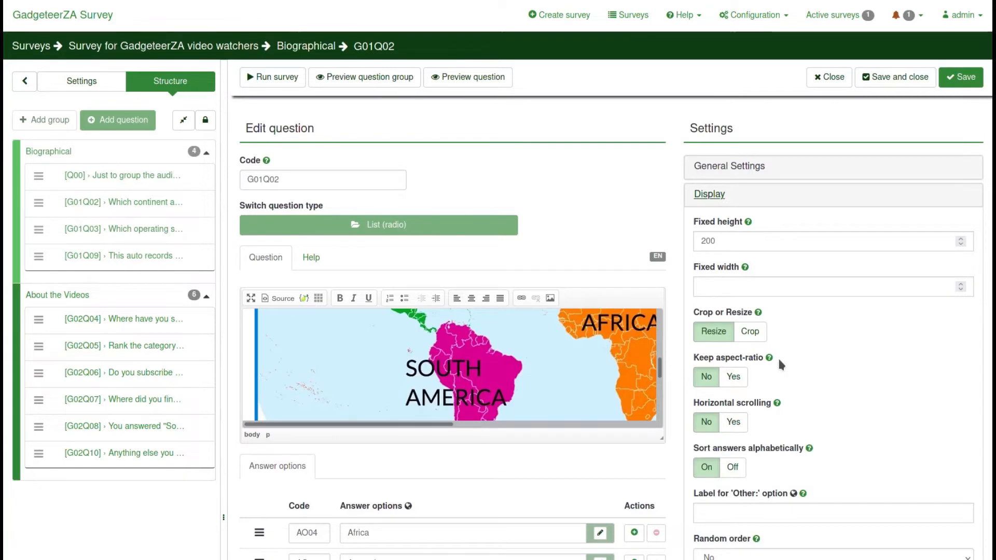
# Check the Other settings, then expand Statistics: public statistics, chart shown, Bar chart
pyautogui.scroll(-1, 819, 384)
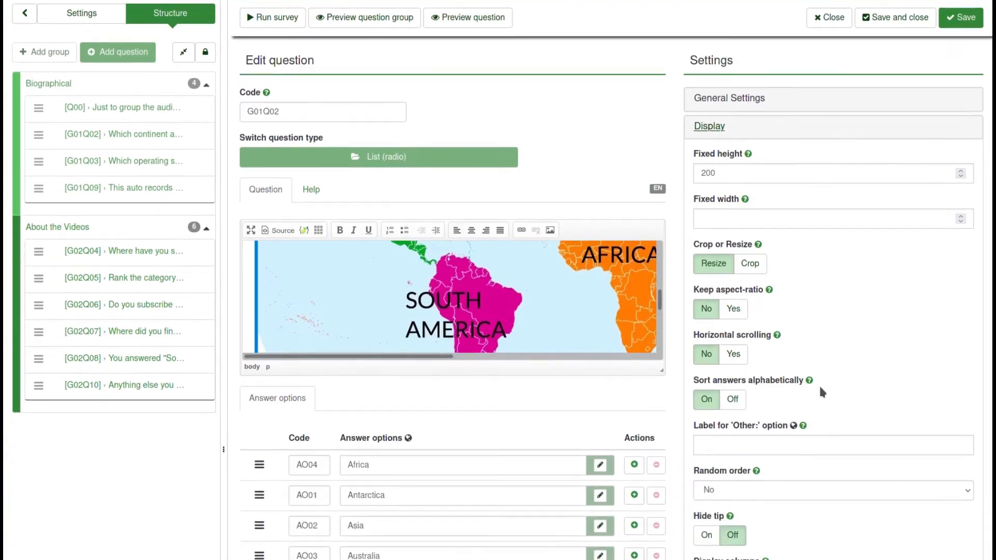
pyautogui.scroll(-4, 875, 385)
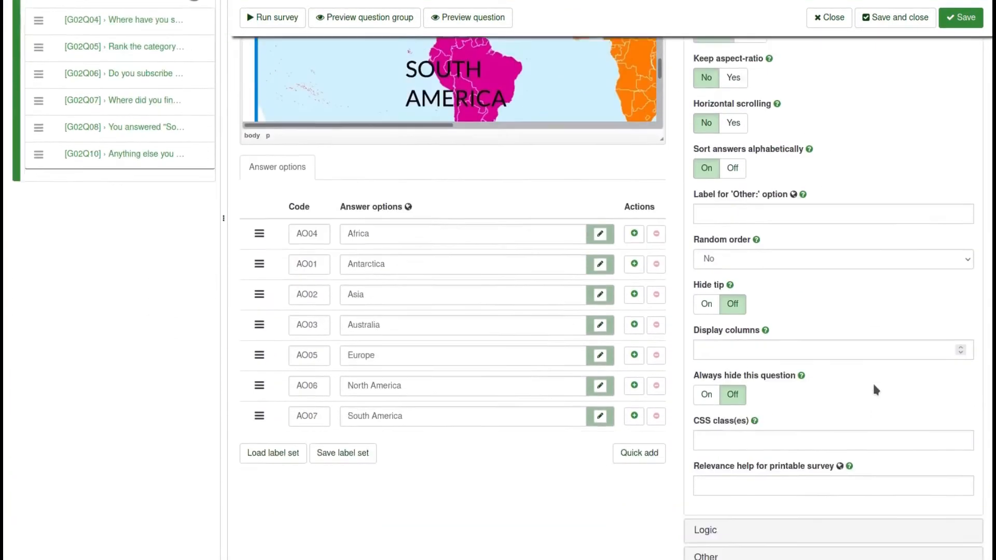
pyautogui.scroll(-1, 872, 382)
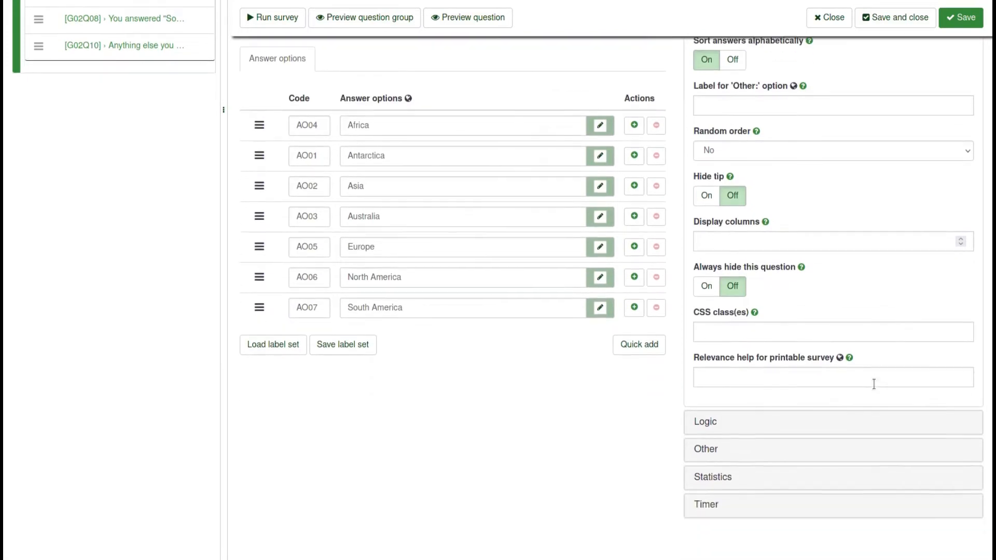
pyautogui.scroll(-1, 782, 373)
pyautogui.click(707, 404)
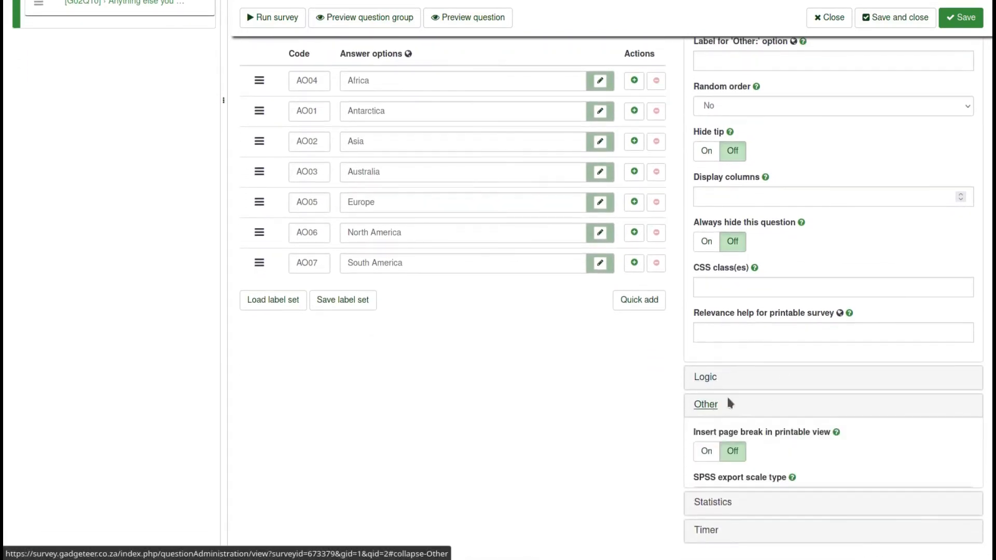
pyautogui.scroll(5, 807, 404)
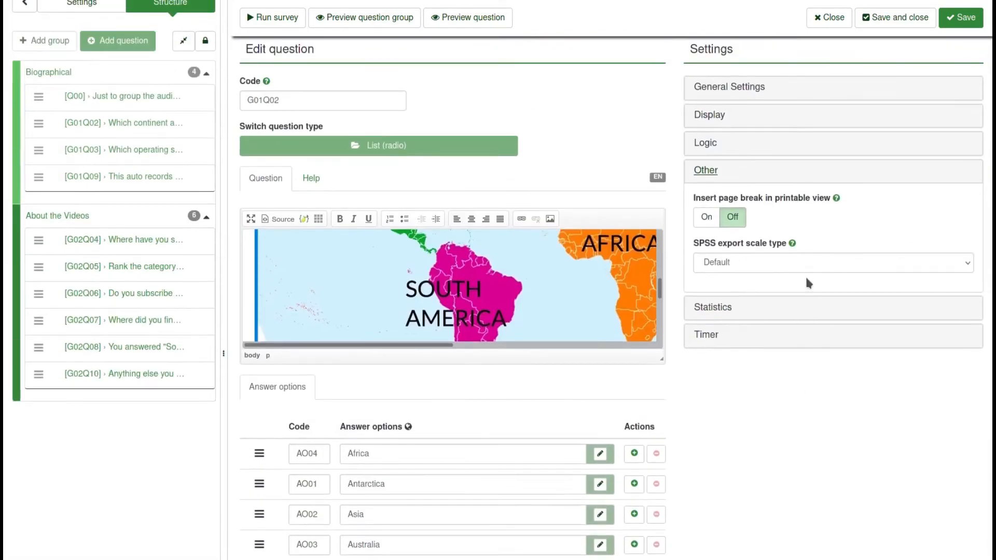
pyautogui.click(730, 309)
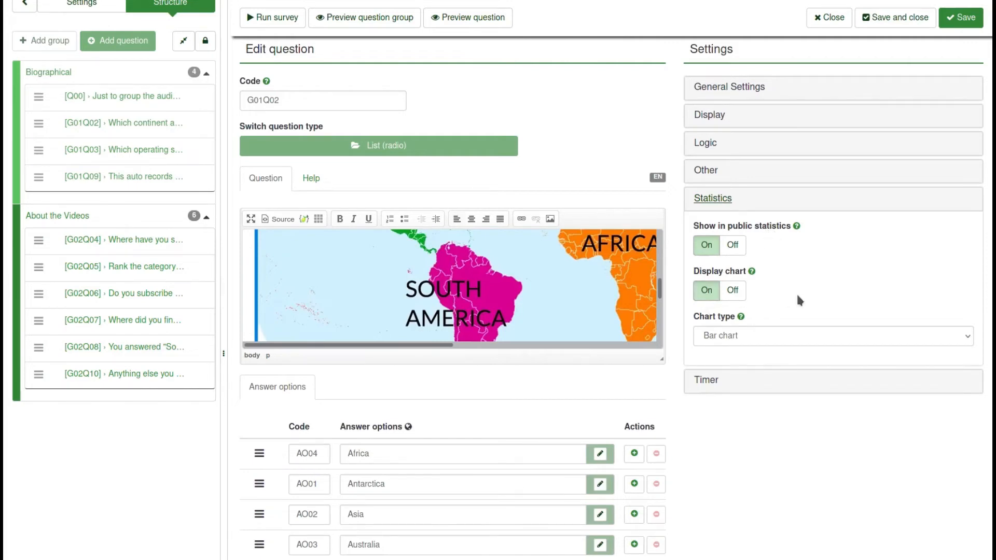
# Check the chart type list, keeping Bar chart, and expand G01Q02's Timer settings
pyautogui.click(744, 338)
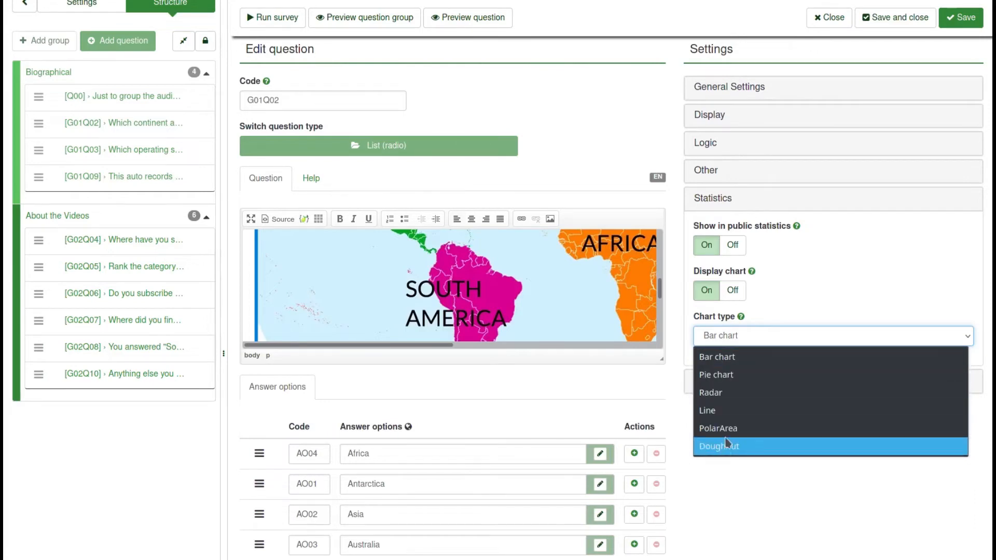
pyautogui.click(798, 291)
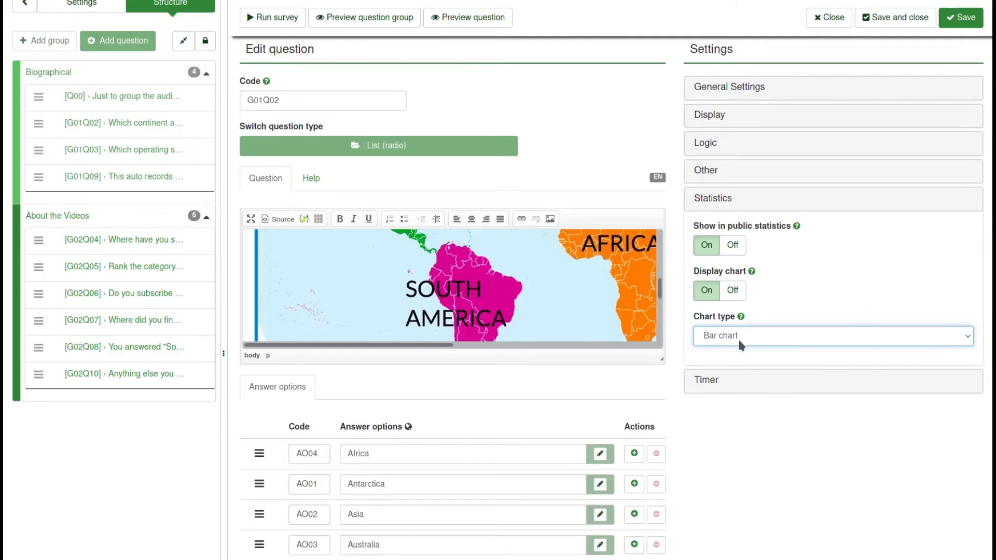
pyautogui.click(727, 381)
pyautogui.scroll(-3, 801, 425)
pyautogui.scroll(1, 809, 423)
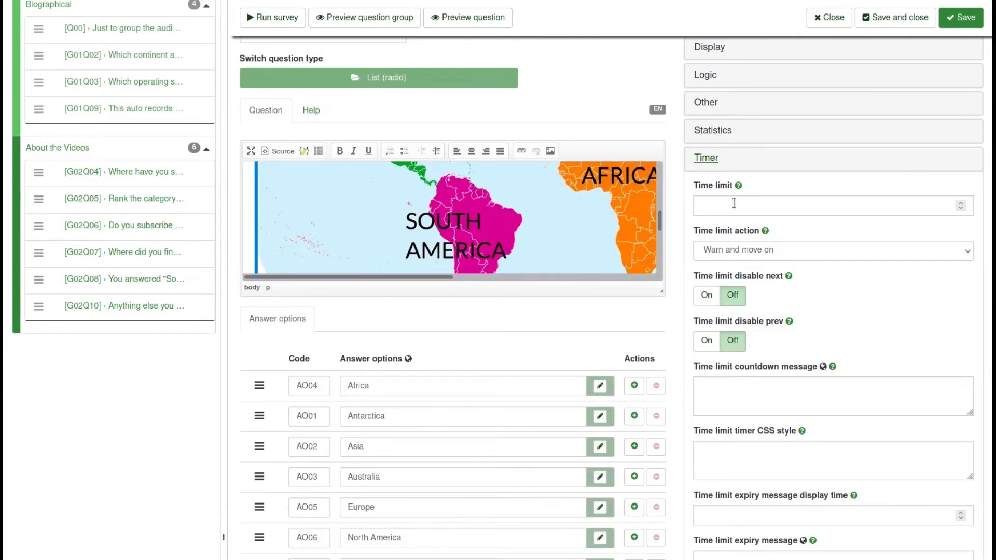
# Look through the time limit actions and timer fields without changes, then go to question G01Q03
pyautogui.click(791, 254)
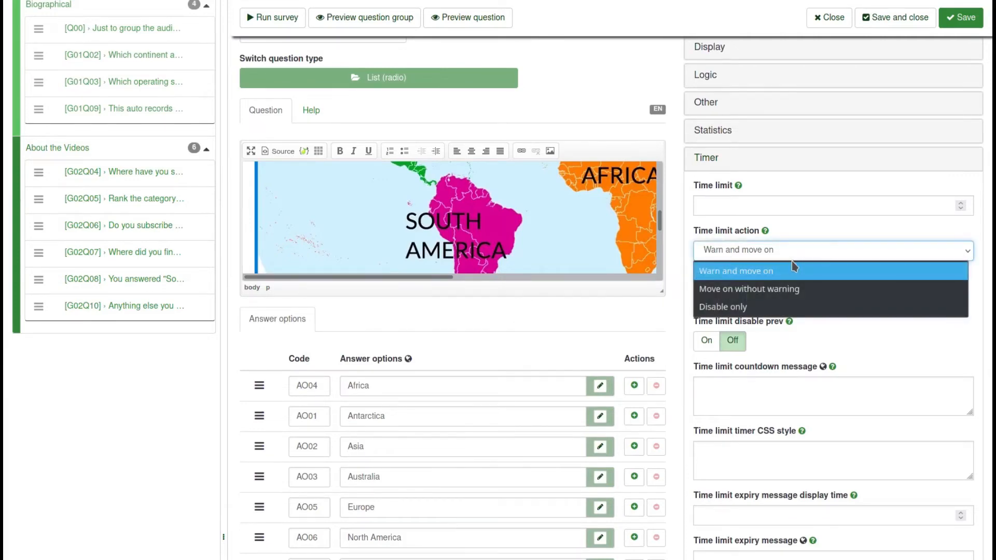
pyautogui.click(792, 268)
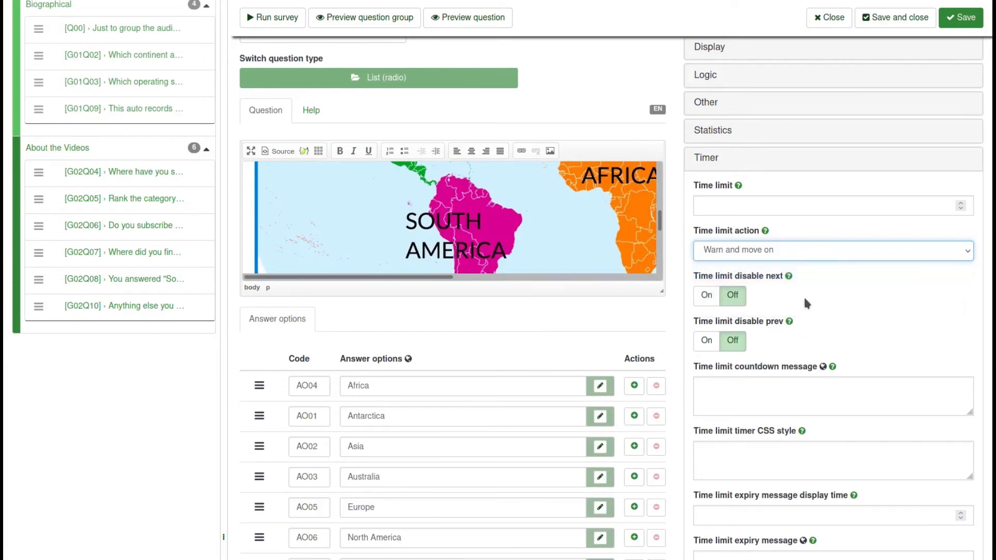
pyautogui.scroll(-4, 815, 306)
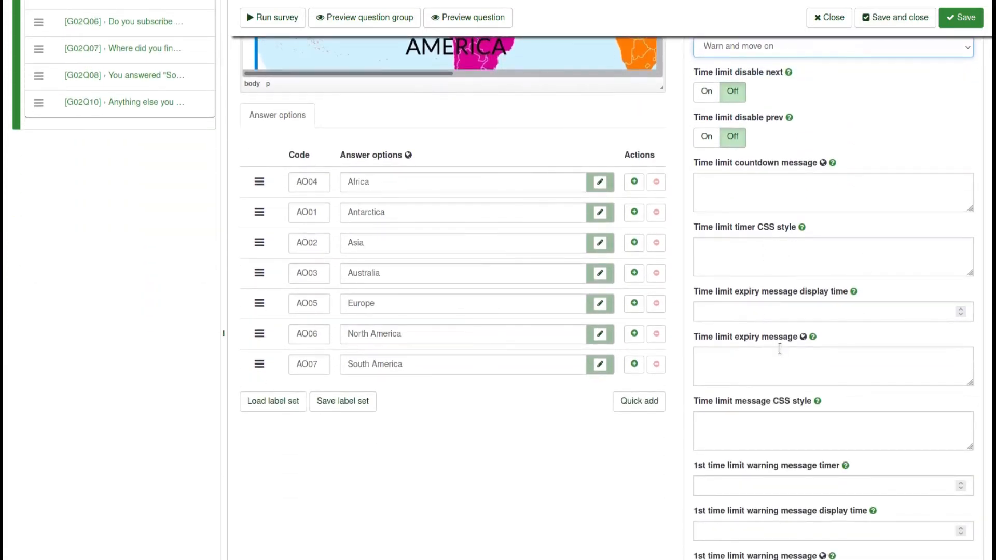
pyautogui.scroll(-3, 780, 349)
pyautogui.scroll(-6, 773, 348)
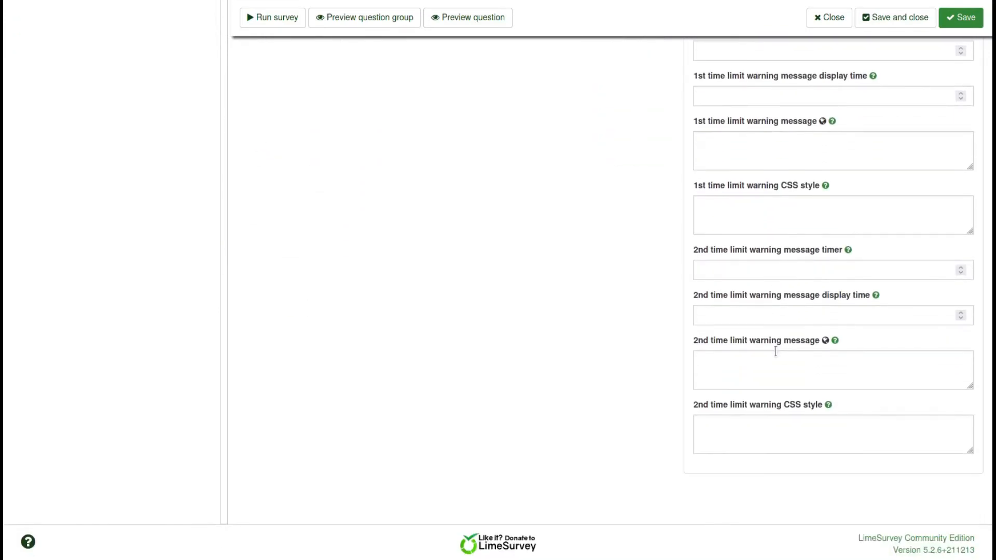
pyautogui.scroll(12, 775, 352)
pyautogui.scroll(4, 776, 351)
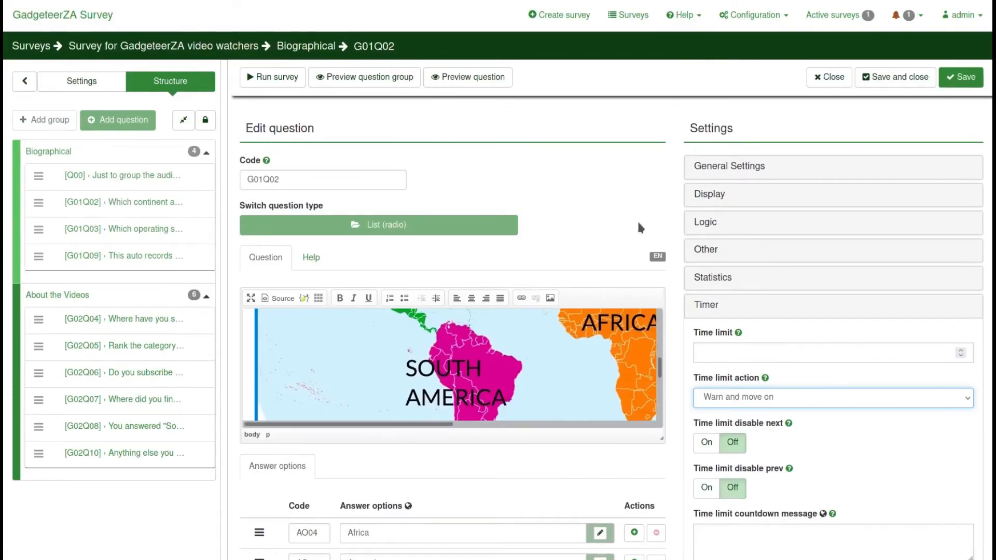
pyautogui.click(130, 229)
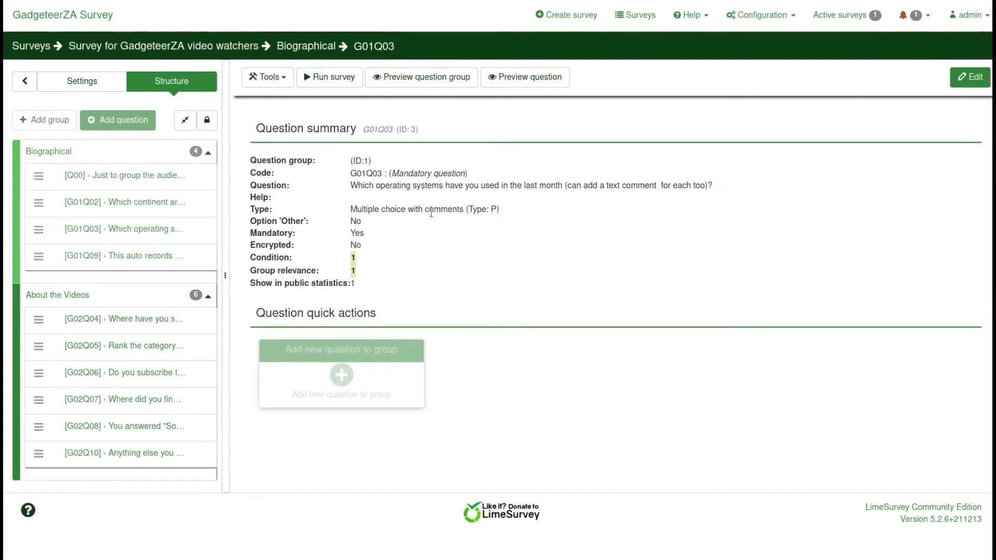
# Open G01Q03 in the editor and review its six subquestions, Linux through Other - Specify
pyautogui.click(969, 77)
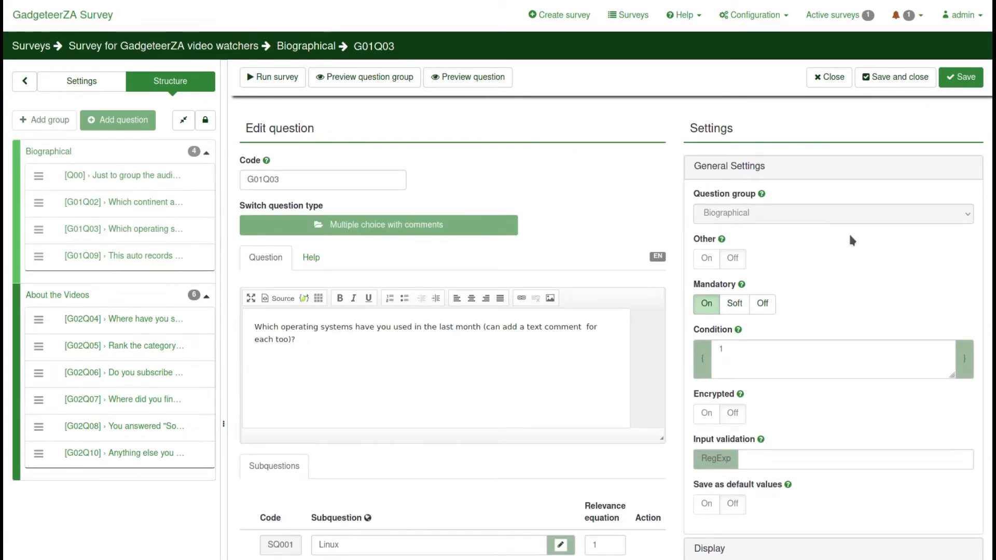
pyautogui.scroll(-3, 849, 235)
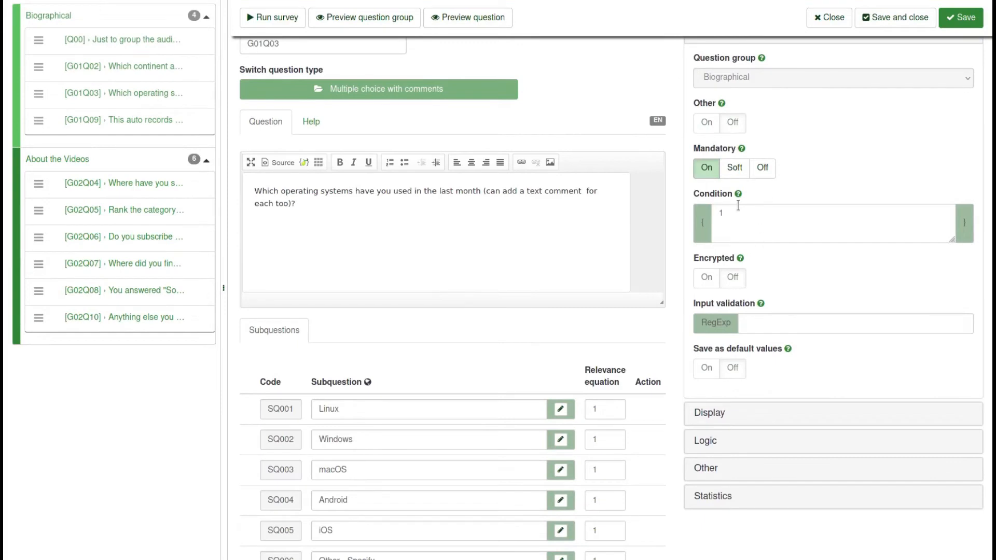
pyautogui.scroll(-3, 820, 306)
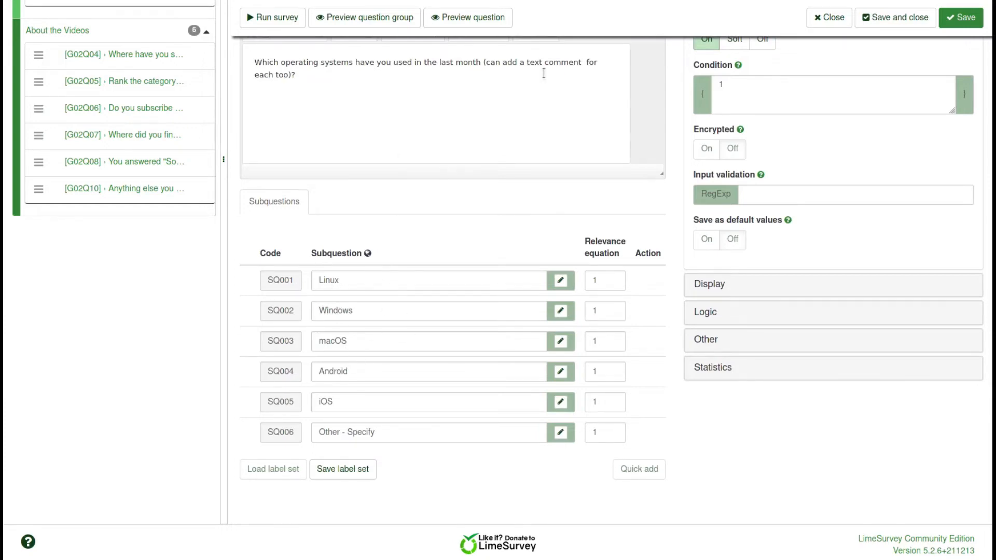
pyautogui.scroll(4, 406, 131)
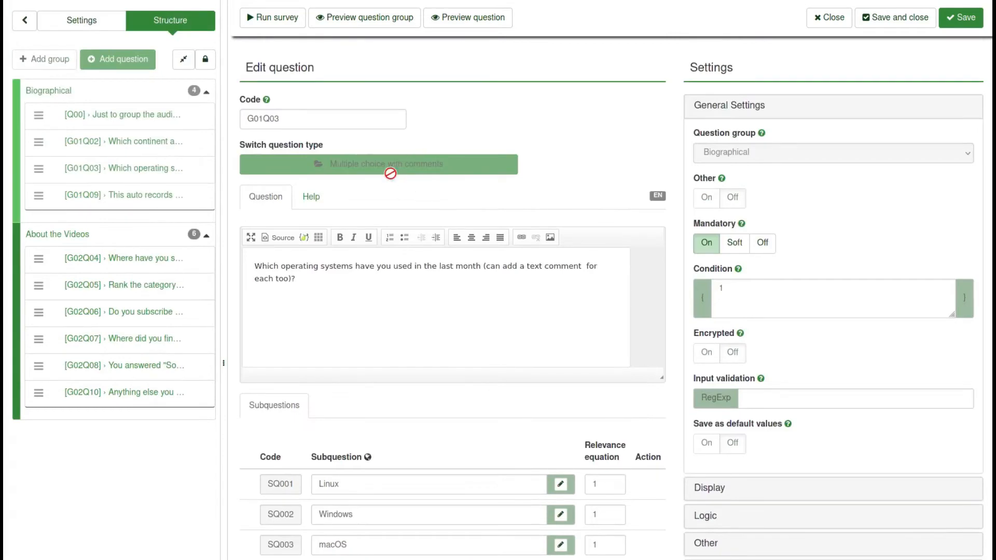
pyautogui.scroll(-4, 500, 258)
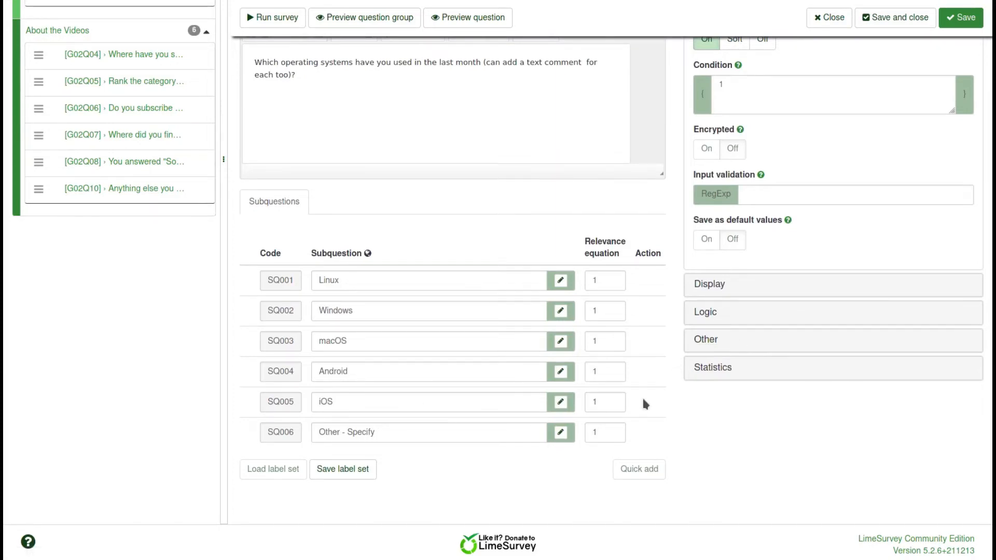
pyautogui.scroll(5, 642, 396)
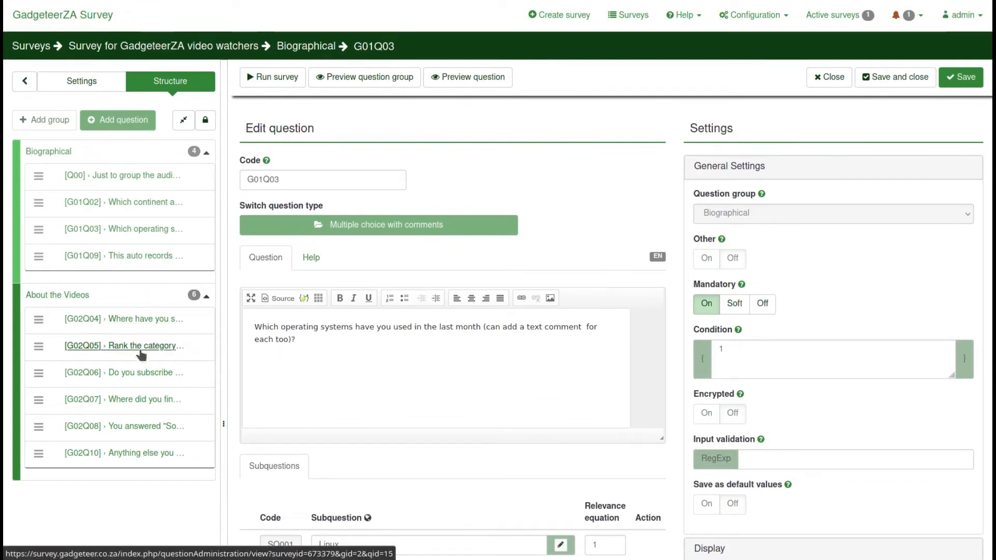
# Open G02Q07's editor to review its six answer options, then go to G02Q08
pyautogui.click(145, 402)
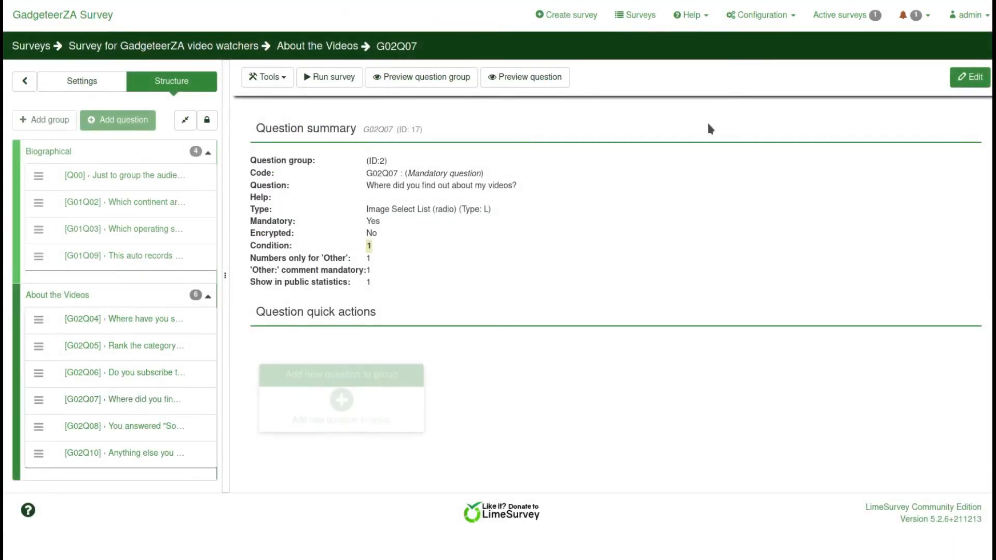
pyautogui.click(969, 78)
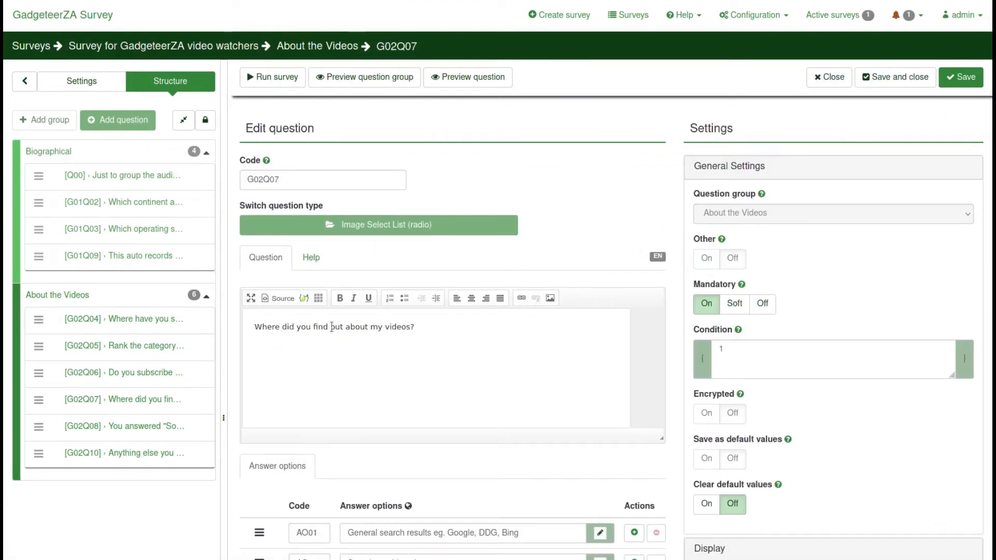
pyautogui.scroll(-5, 521, 370)
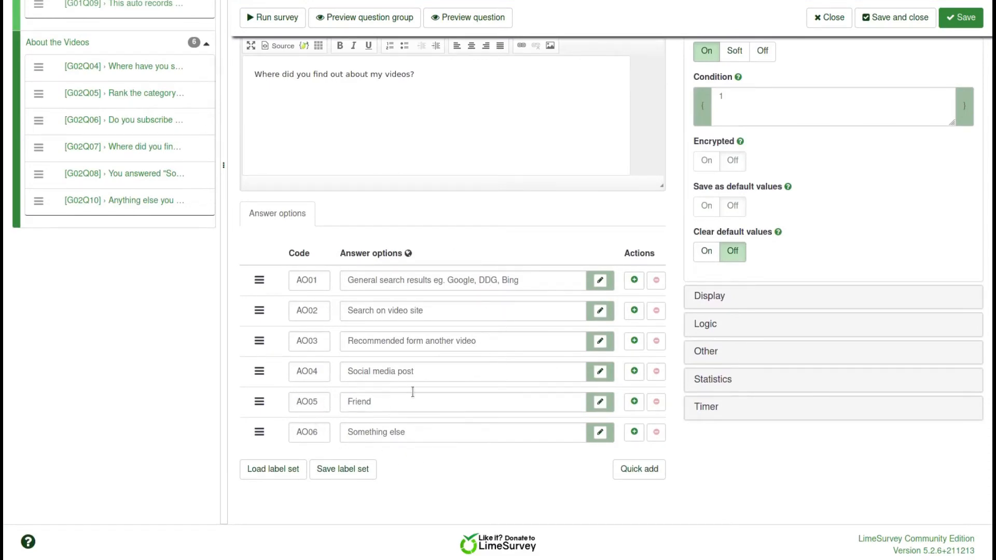
pyautogui.scroll(4, 413, 394)
pyautogui.scroll(-4, 410, 405)
pyautogui.click(149, 177)
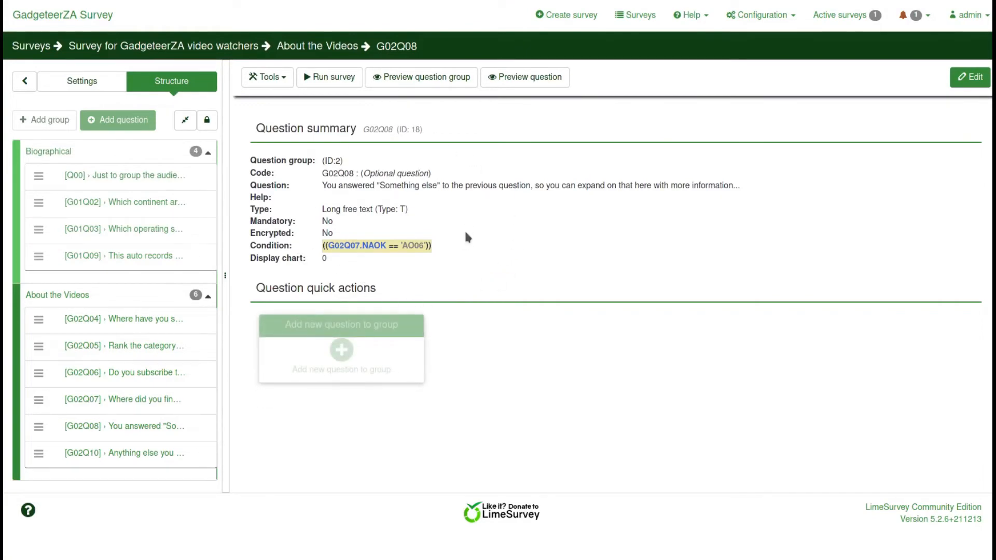
# Edit G02Q08 and place the cursor in its condition ((G02Q07.NAOK == 'AO06'))
pyautogui.click(970, 77)
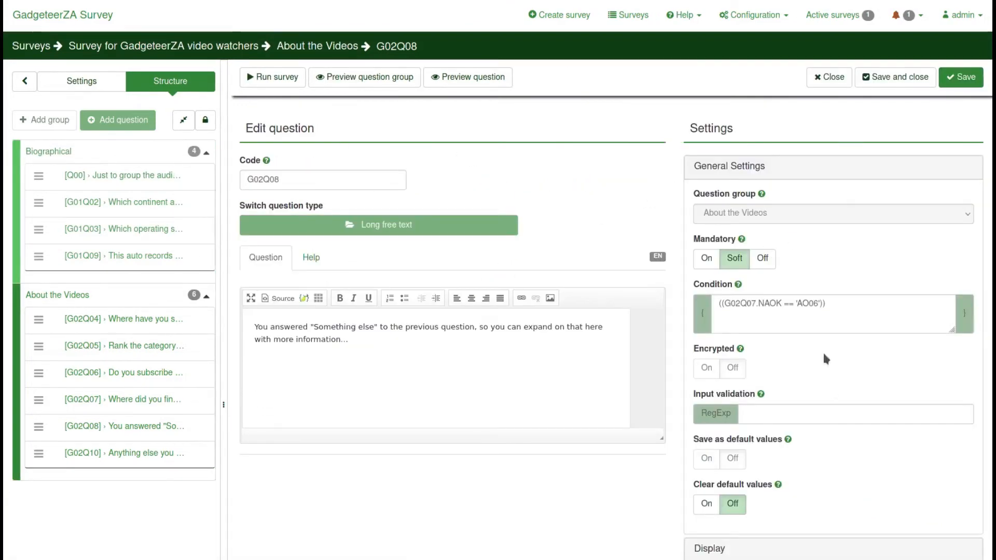
pyautogui.click(851, 307)
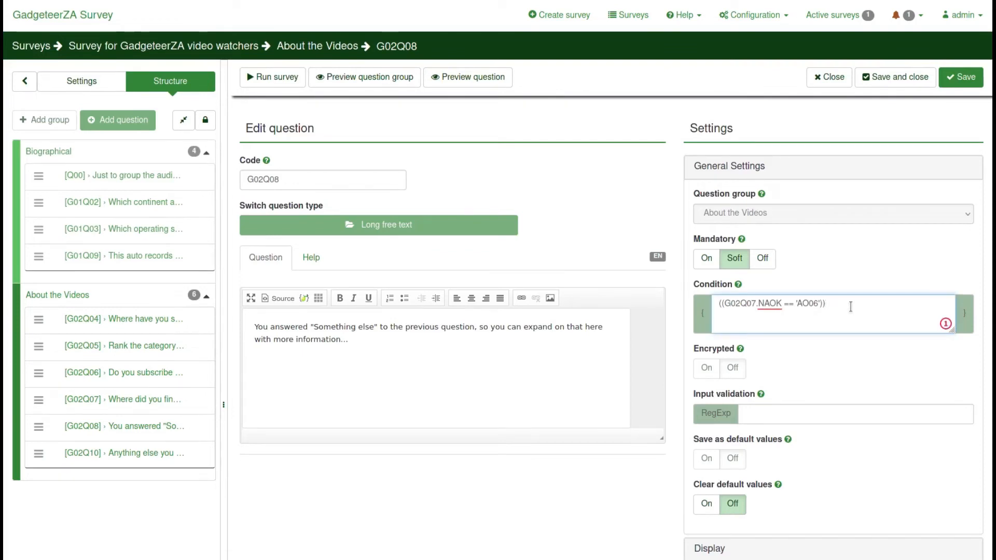
pyautogui.scroll(-1, 811, 362)
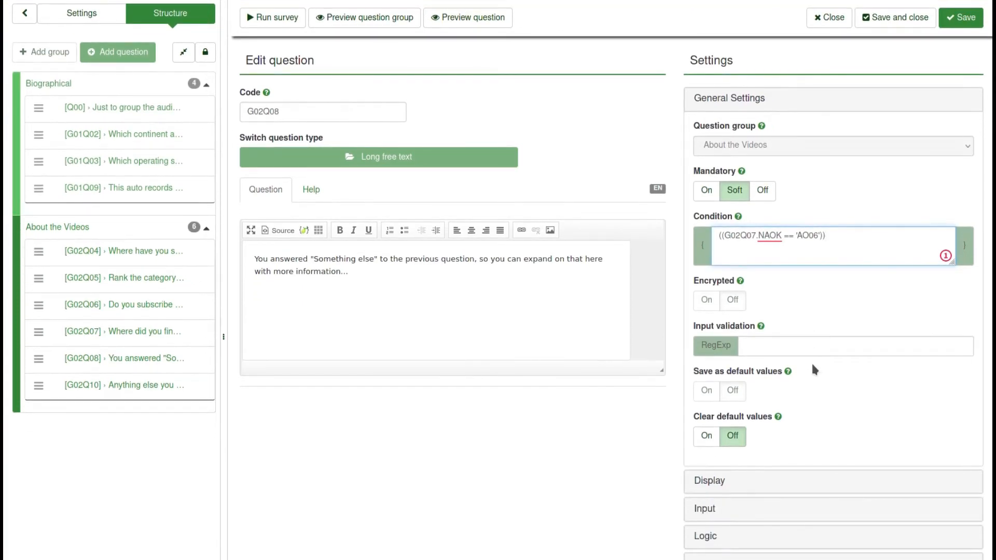
pyautogui.scroll(1, 811, 362)
pyautogui.scroll(-1, 812, 362)
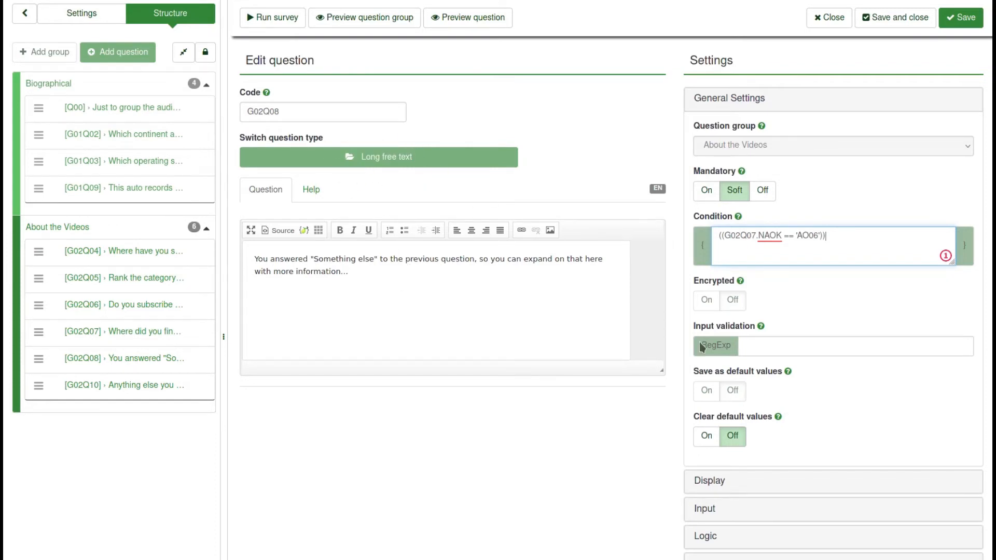
# Expand G02Q08's Display and Statistics panels, switching Display chart on and back off
pyautogui.scroll(-3, 895, 409)
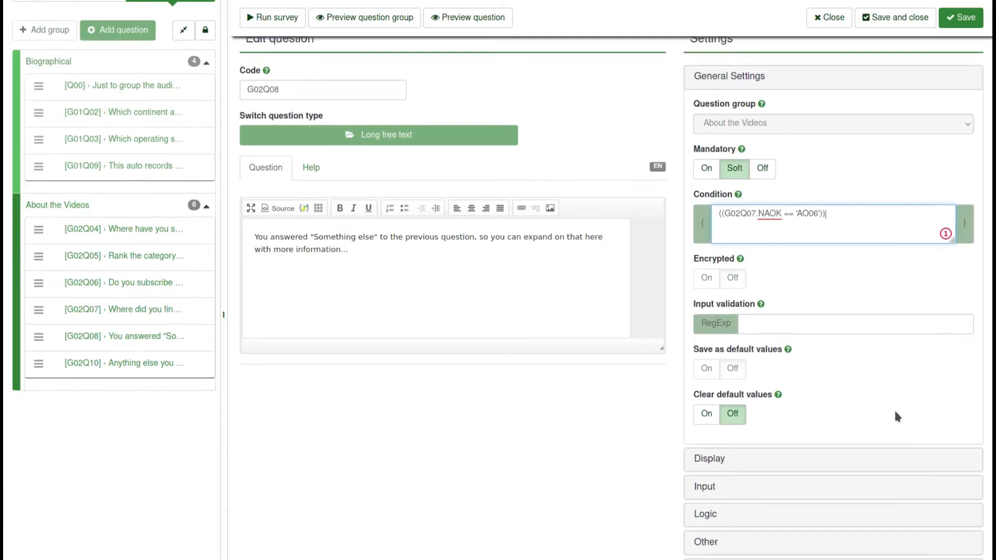
pyautogui.scroll(4, 894, 409)
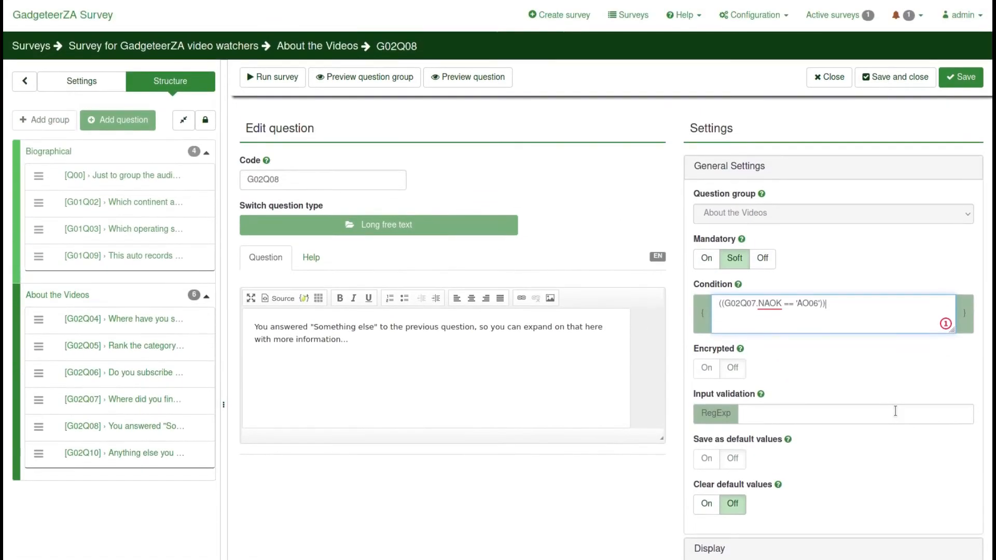
pyautogui.scroll(-4, 894, 409)
pyautogui.click(712, 321)
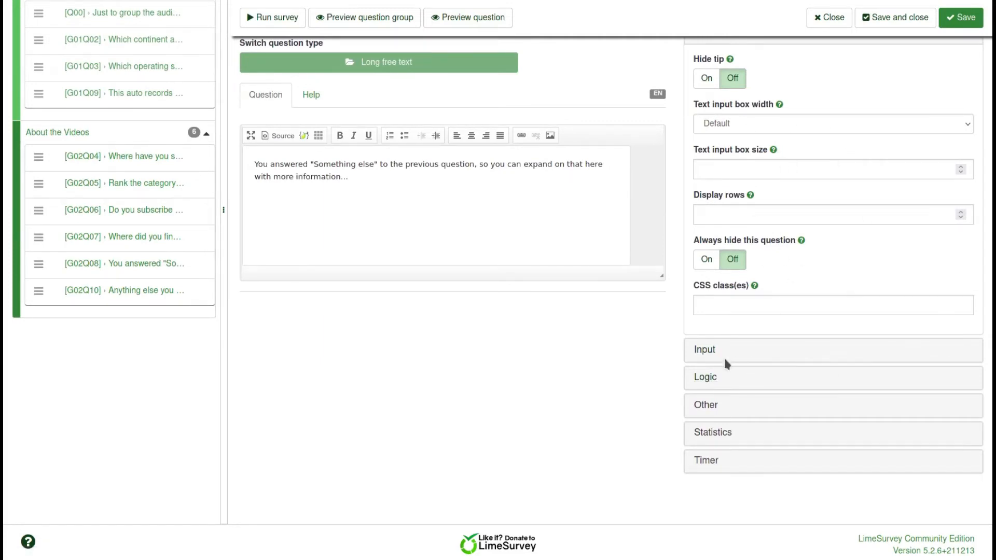
pyautogui.click(714, 432)
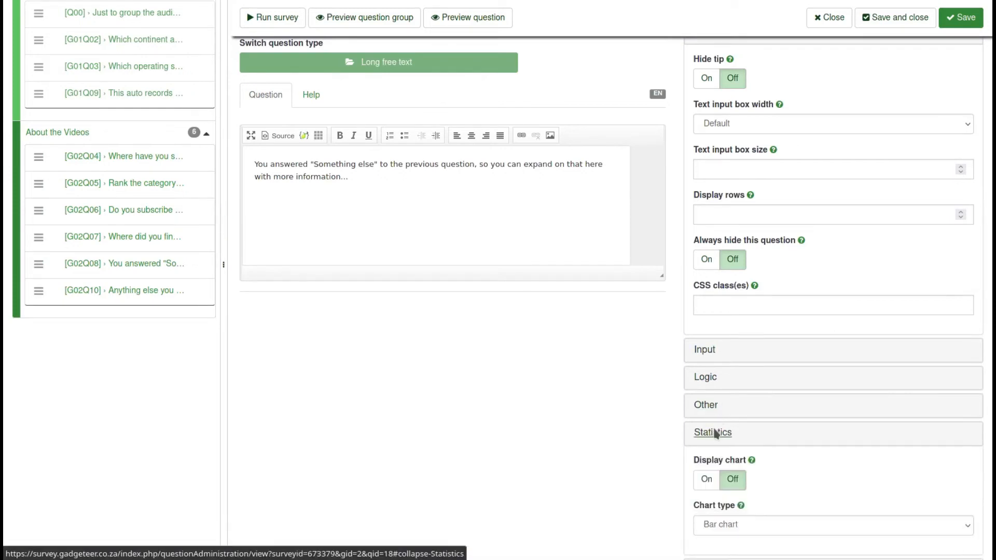
pyautogui.click(712, 354)
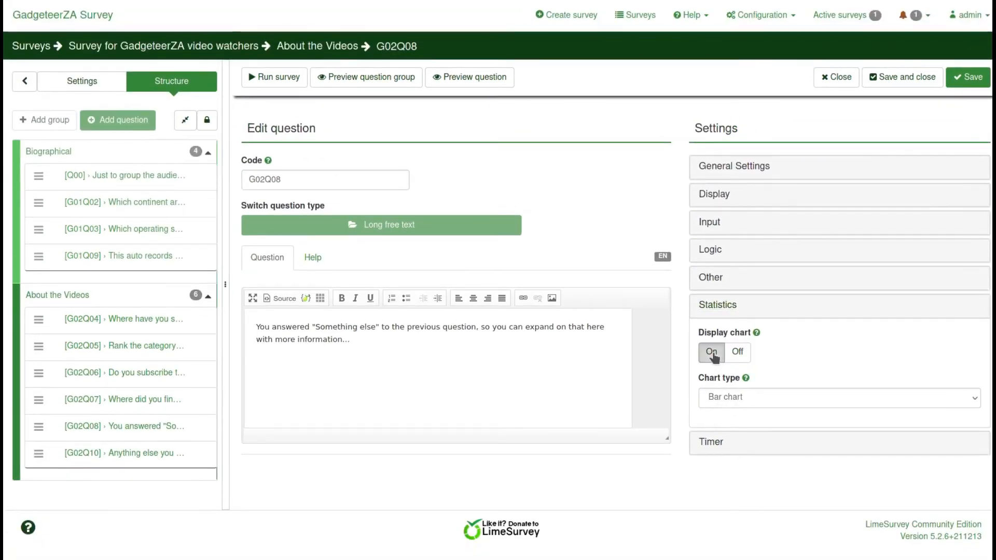
pyautogui.click(737, 352)
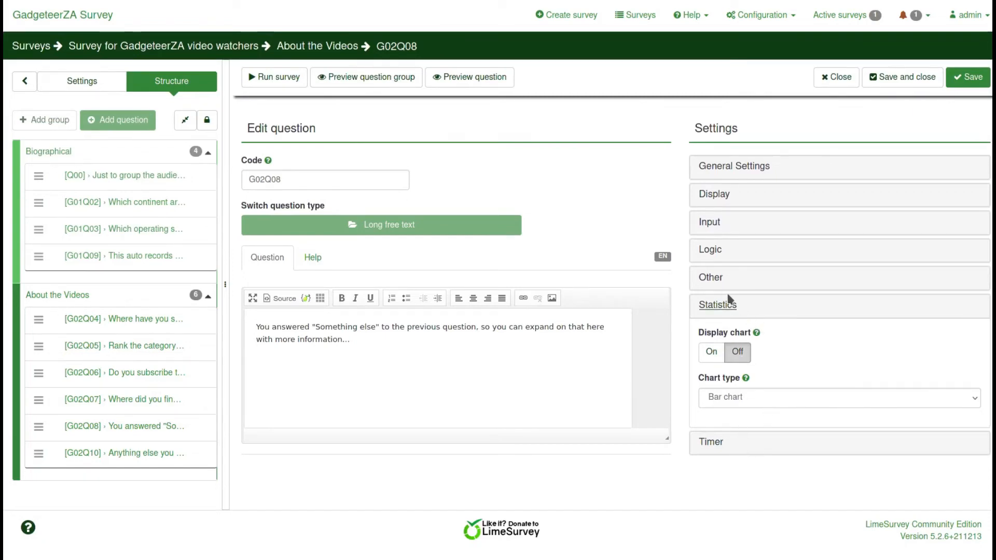
# Expand the Other and Logic panels, then bring the Display options back into view
pyautogui.click(716, 280)
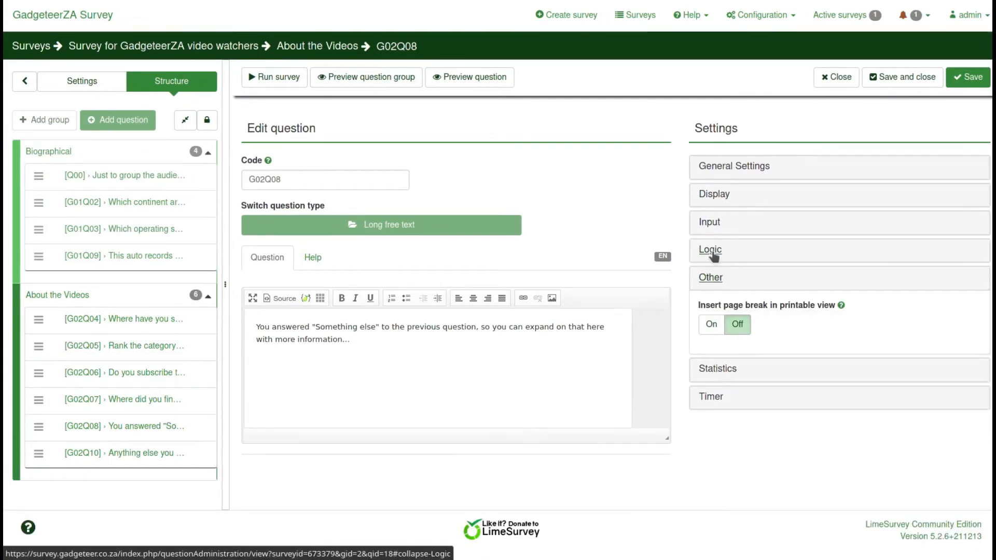
pyautogui.click(714, 253)
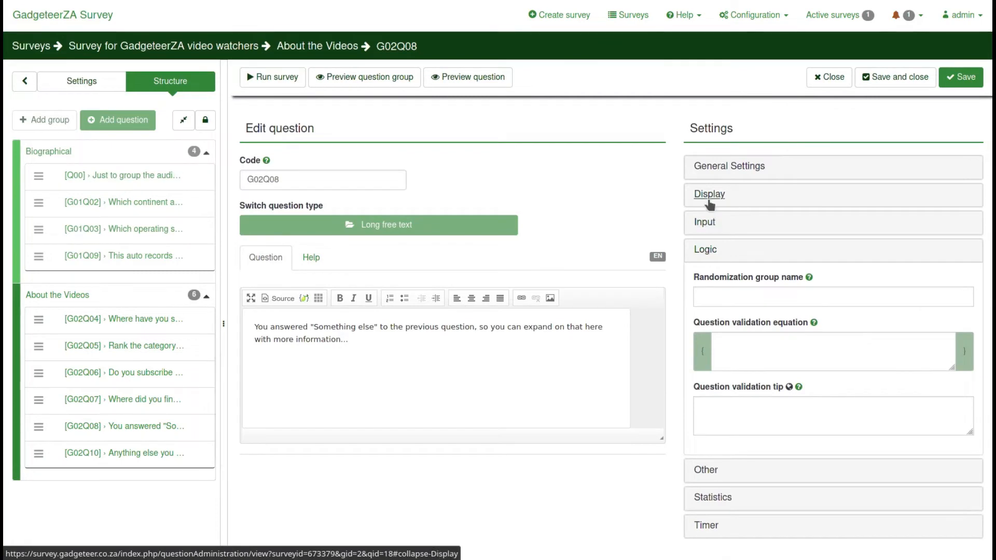
pyautogui.click(709, 195)
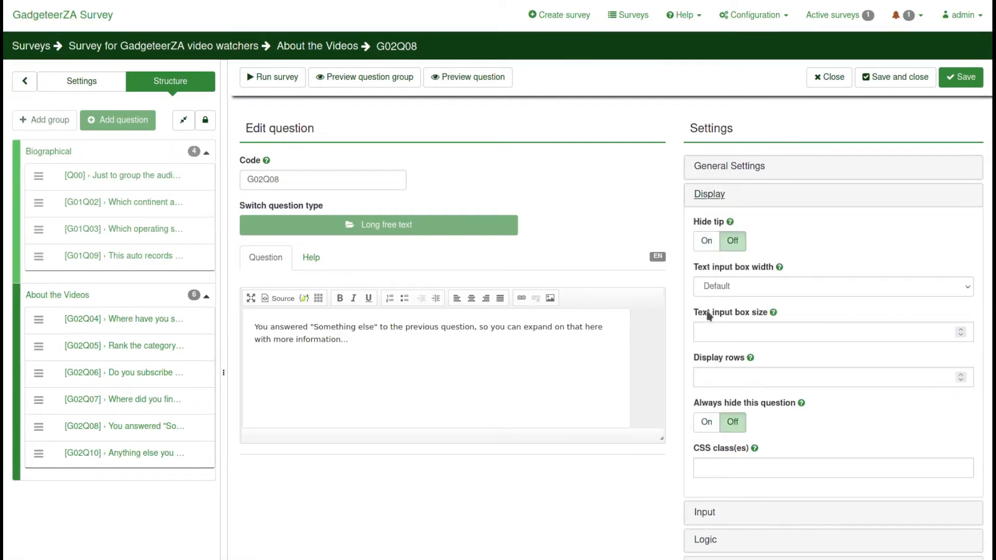
pyautogui.scroll(-3, 642, 438)
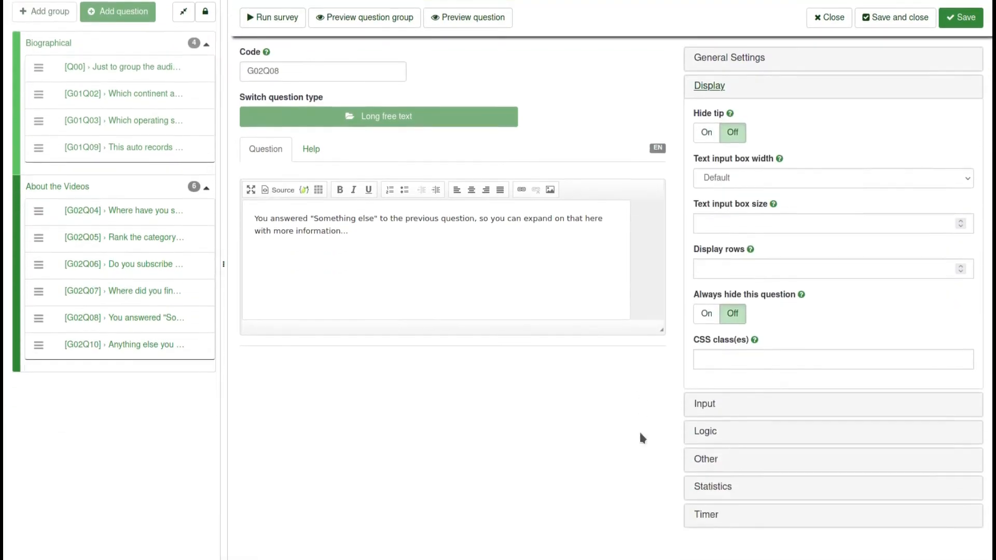
pyautogui.scroll(3, 642, 438)
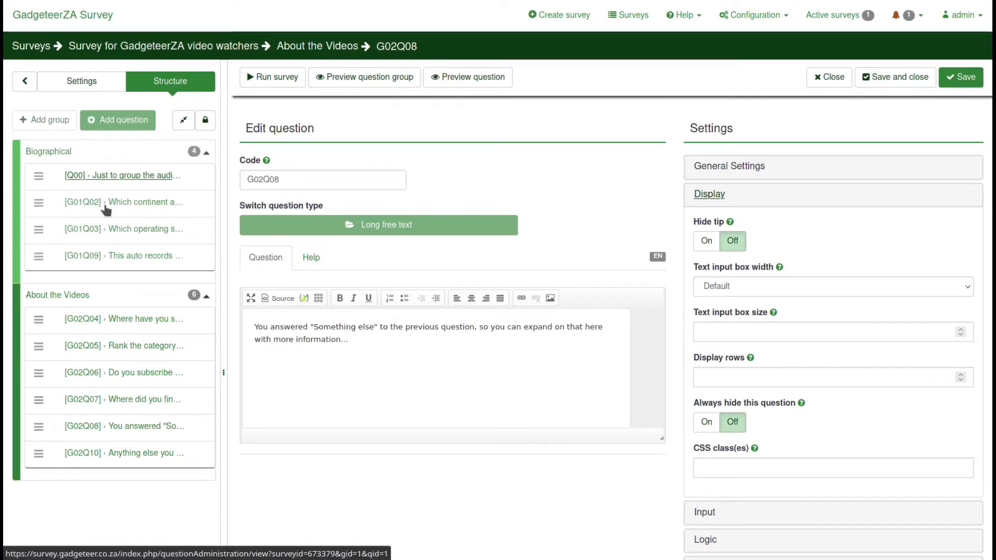
# Browse the Settings sidebar's survey menu, then return to the admin home via the GadgeteerZA Survey logo
pyautogui.click(82, 81)
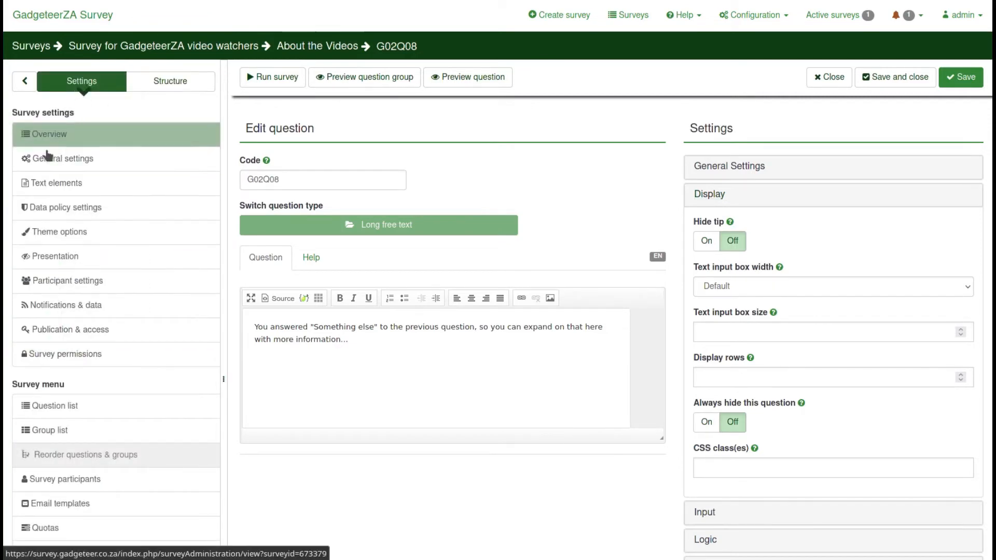
pyautogui.scroll(-3, 146, 390)
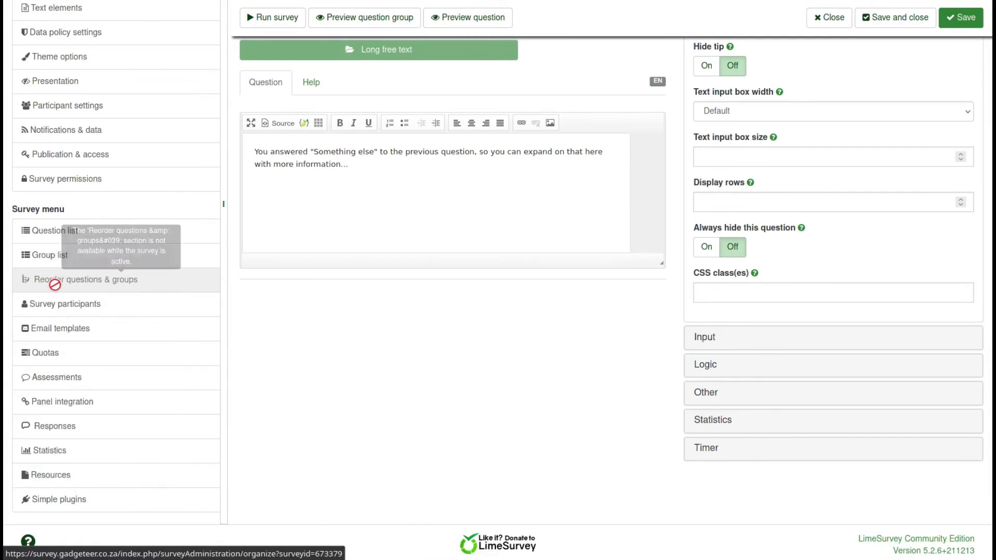
pyautogui.scroll(2, 56, 290)
pyautogui.scroll(1, 56, 291)
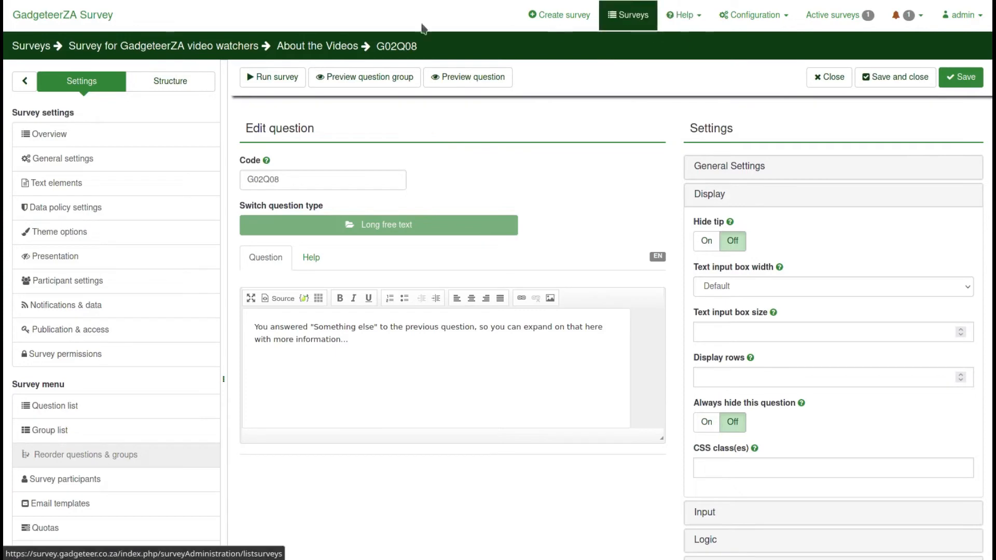
pyautogui.click(69, 24)
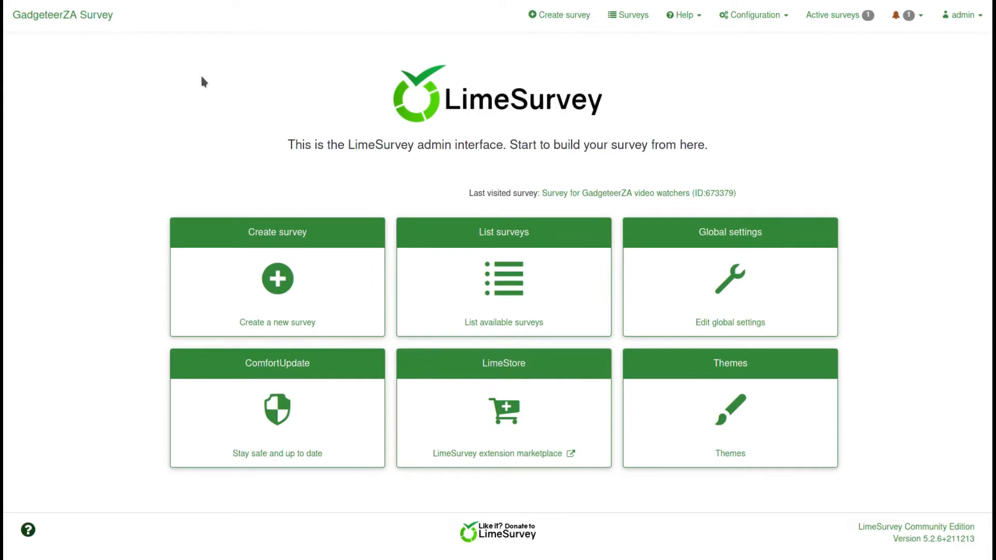
# Create survey 'Sample Title' with English base language in the Default survey group
pyautogui.click(277, 279)
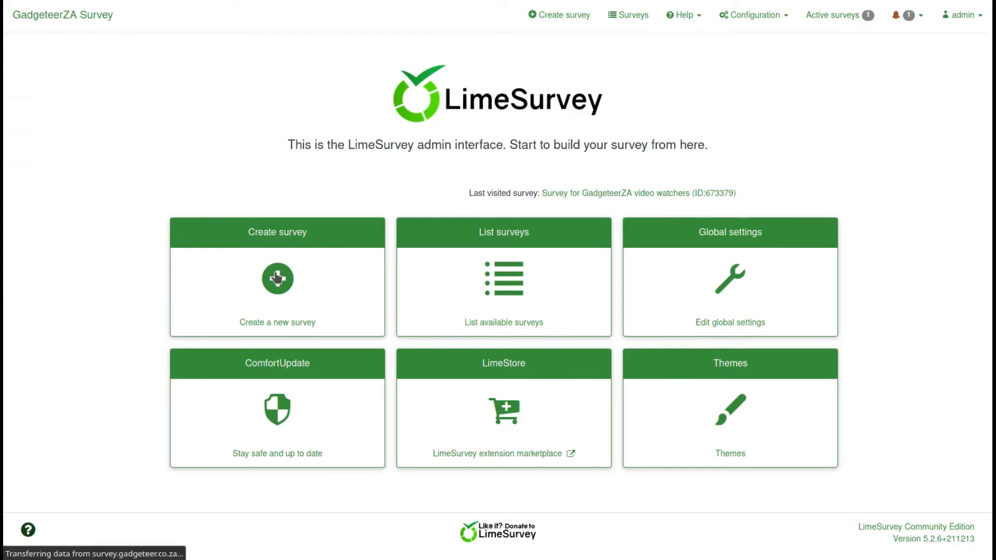
pyautogui.click(149, 180)
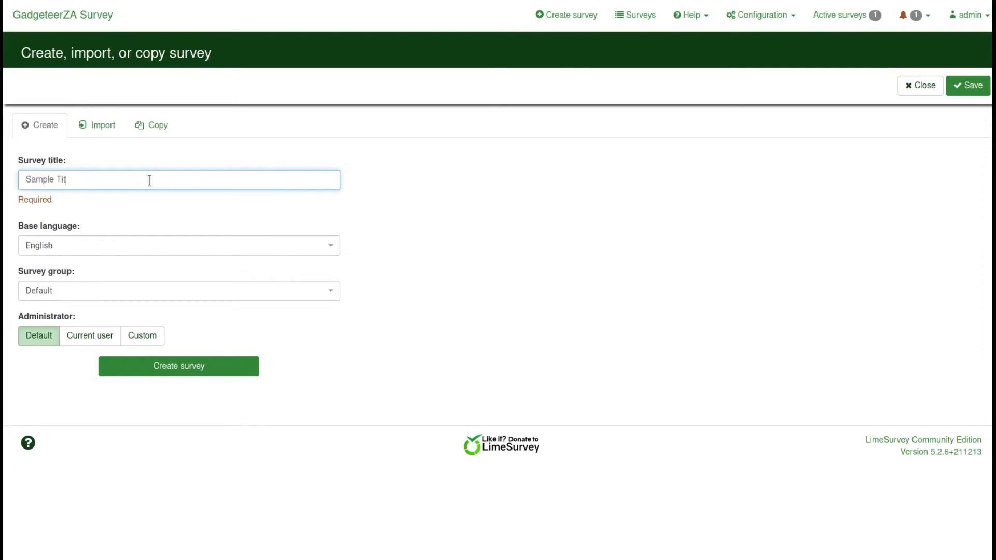
pyautogui.click(75, 248)
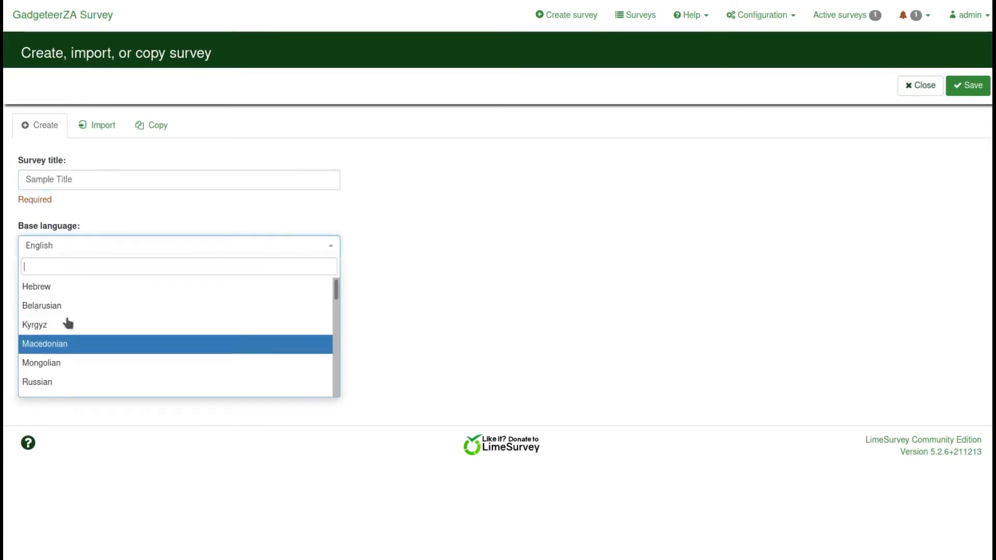
pyautogui.click(73, 253)
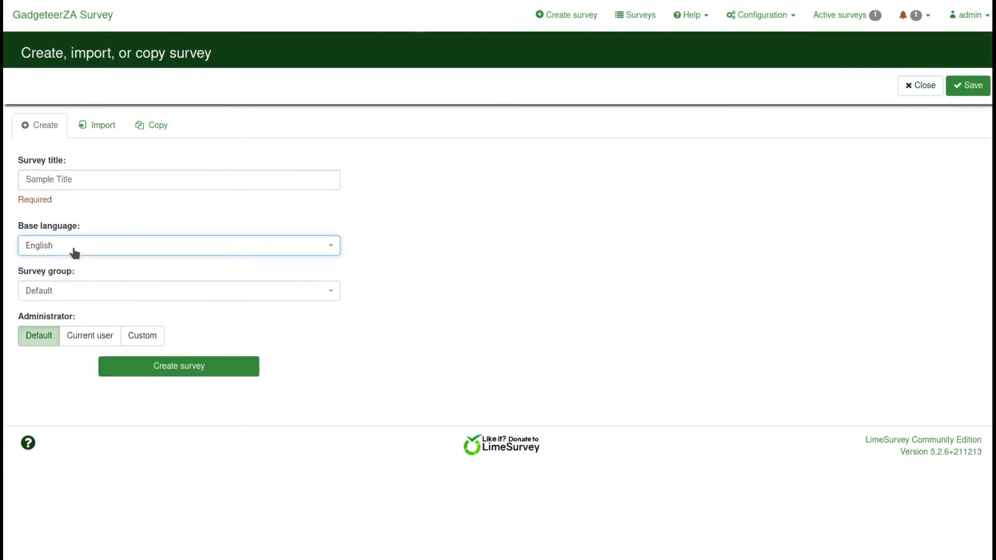
pyautogui.click(67, 292)
pyautogui.click(69, 293)
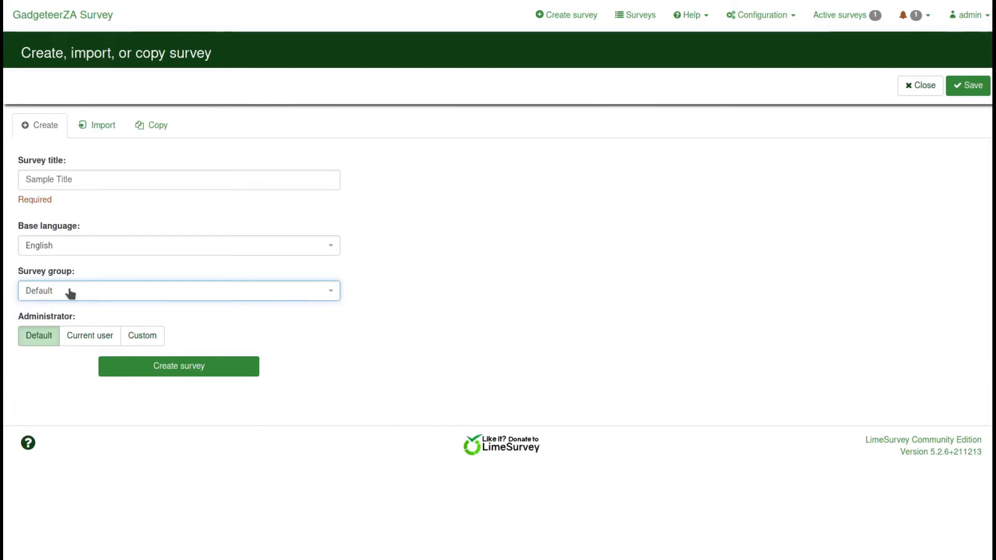
pyautogui.click(166, 370)
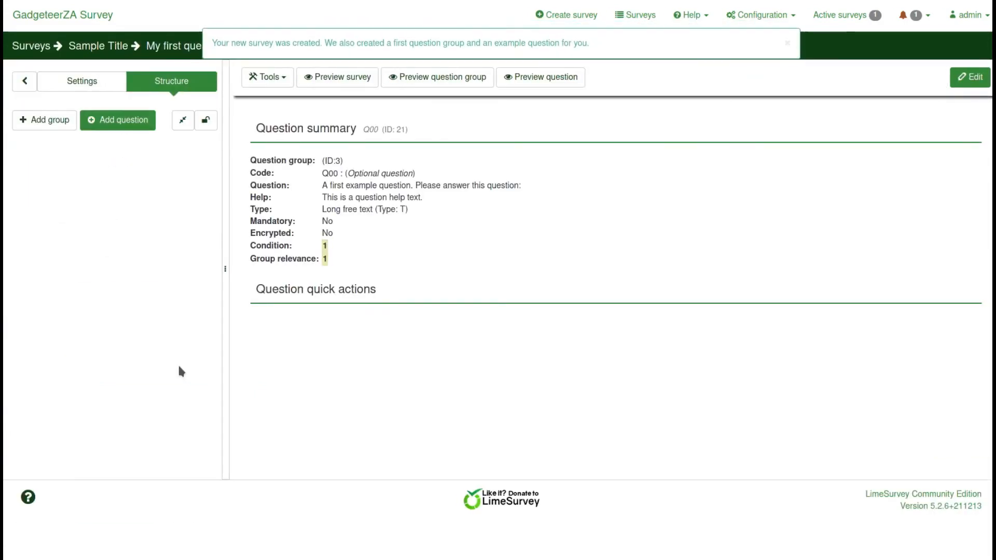
# Add question G01Q02 to My first question group with the text 'Ask the question?'
pyautogui.click(108, 126)
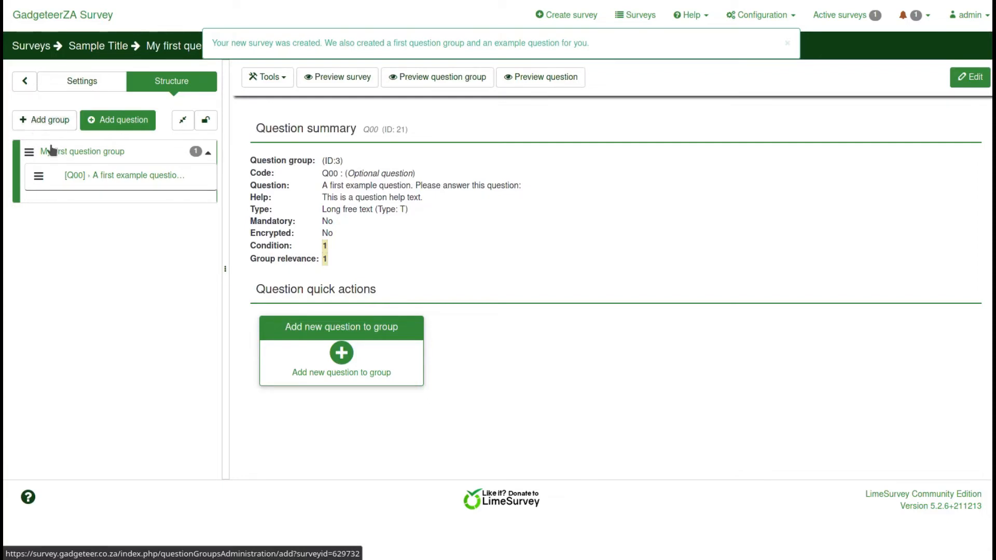
pyautogui.click(110, 126)
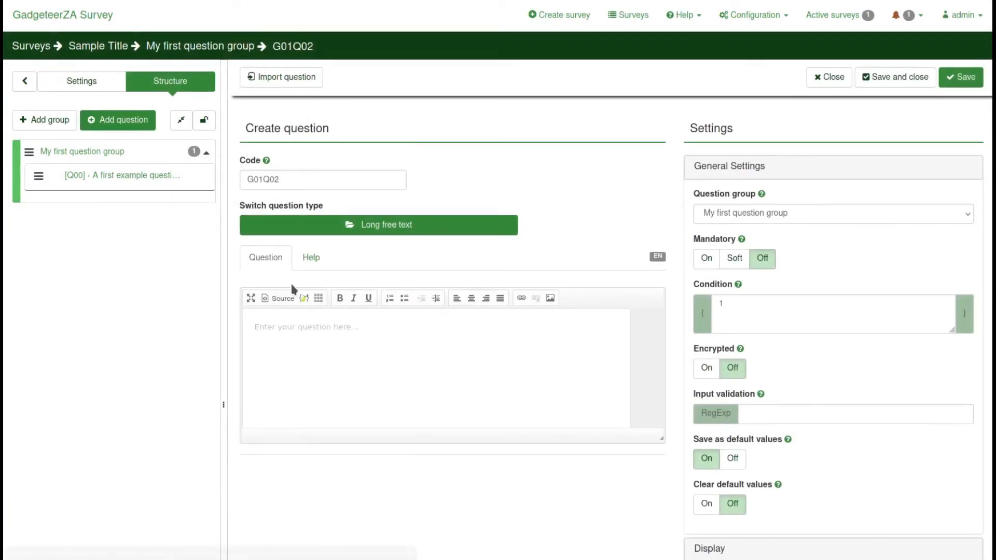
pyautogui.click(291, 326)
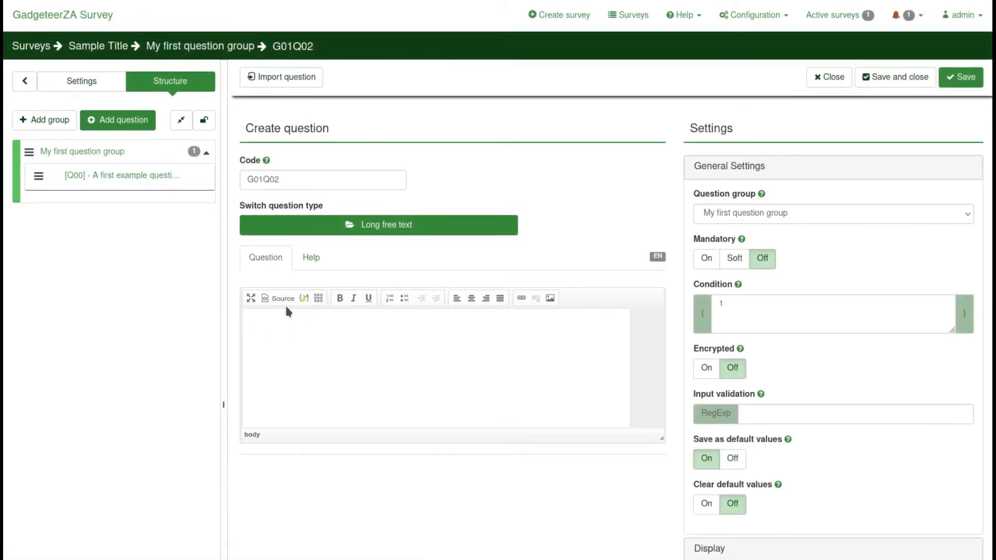
pyautogui.write('he question?')
# Preview the single choice types from 5 Point Choice through List with comment, then collapse the group
pyautogui.click(396, 224)
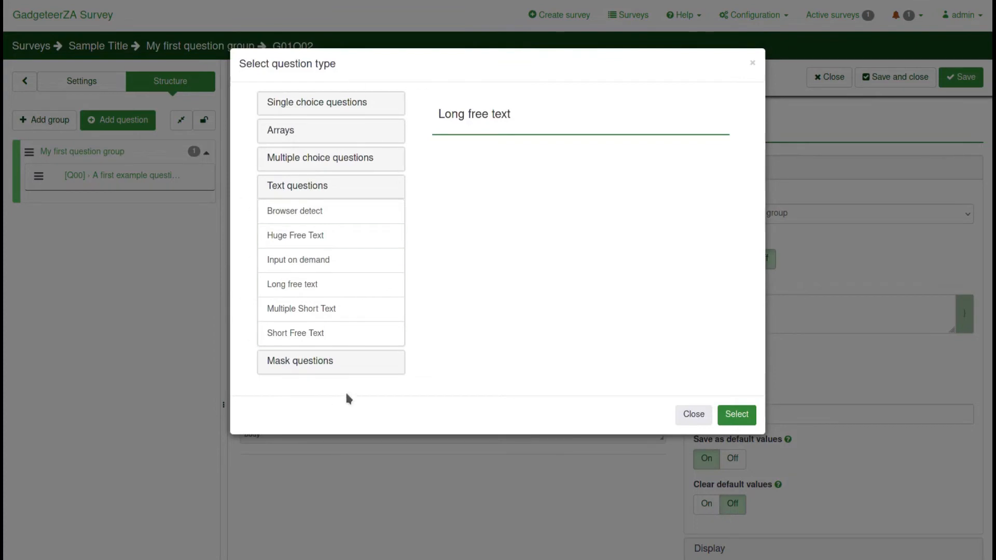
pyautogui.click(333, 104)
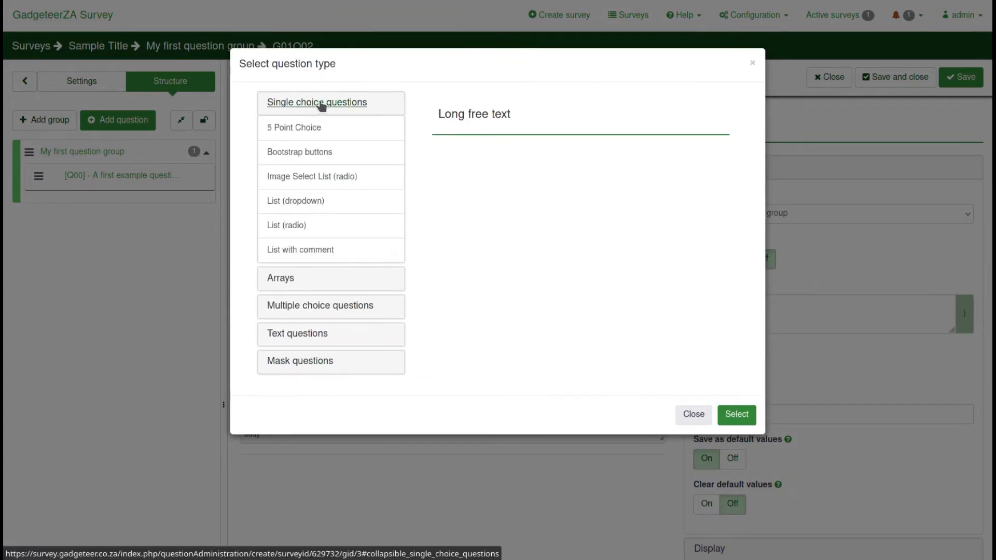
pyautogui.click(287, 135)
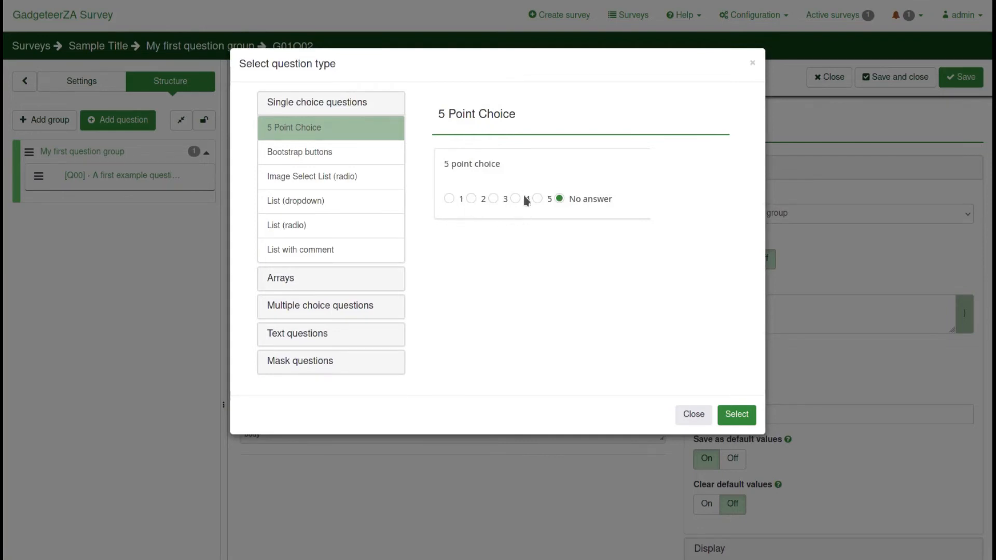
pyautogui.click(318, 158)
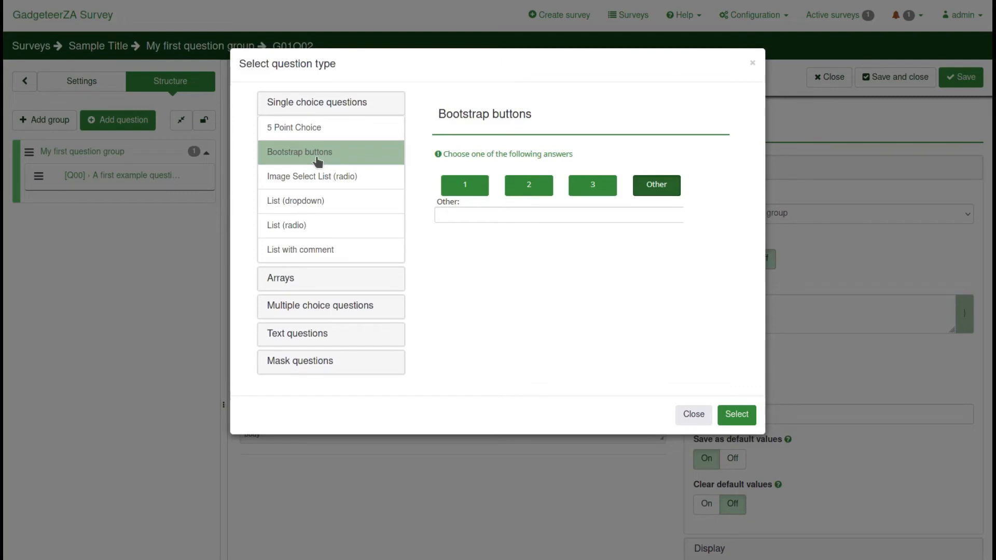
pyautogui.click(312, 182)
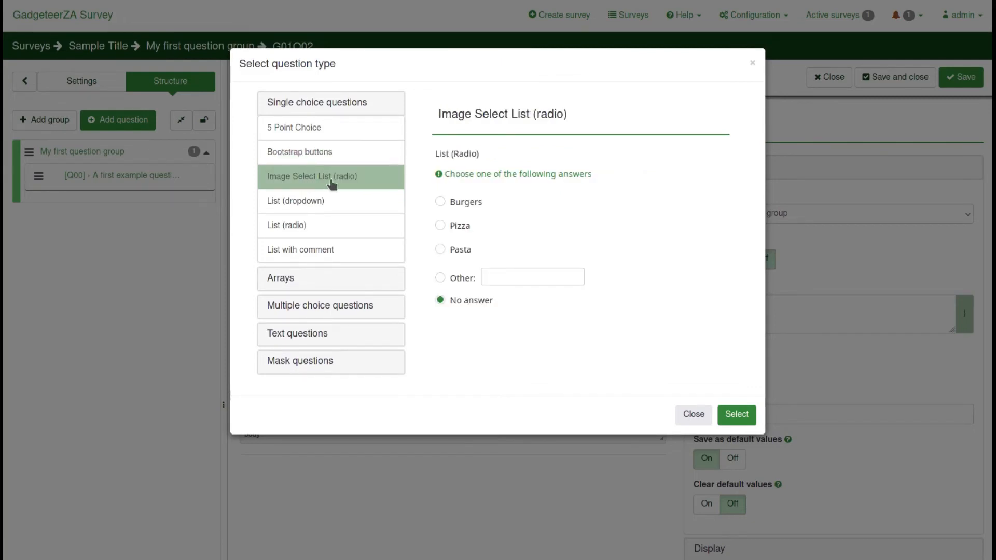
pyautogui.click(302, 208)
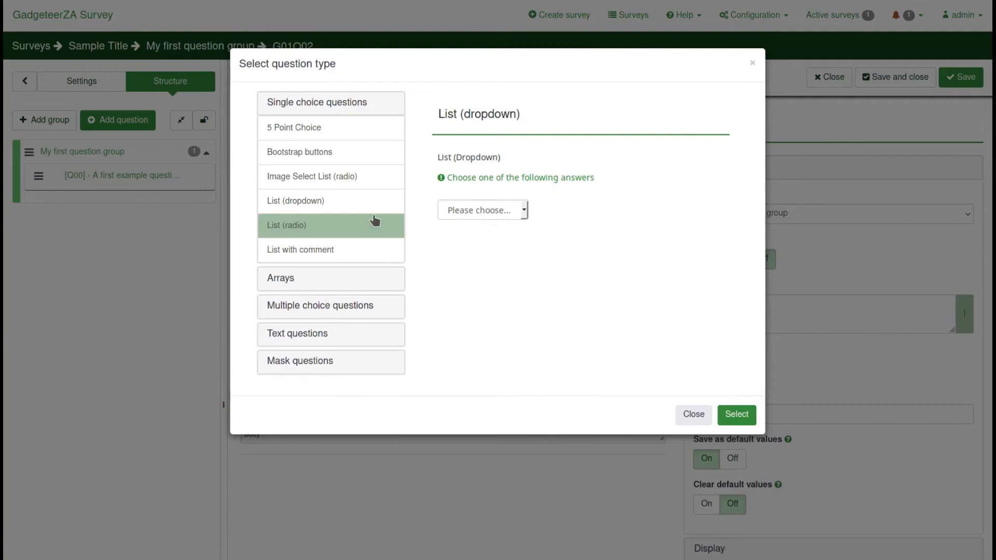
pyautogui.click(303, 226)
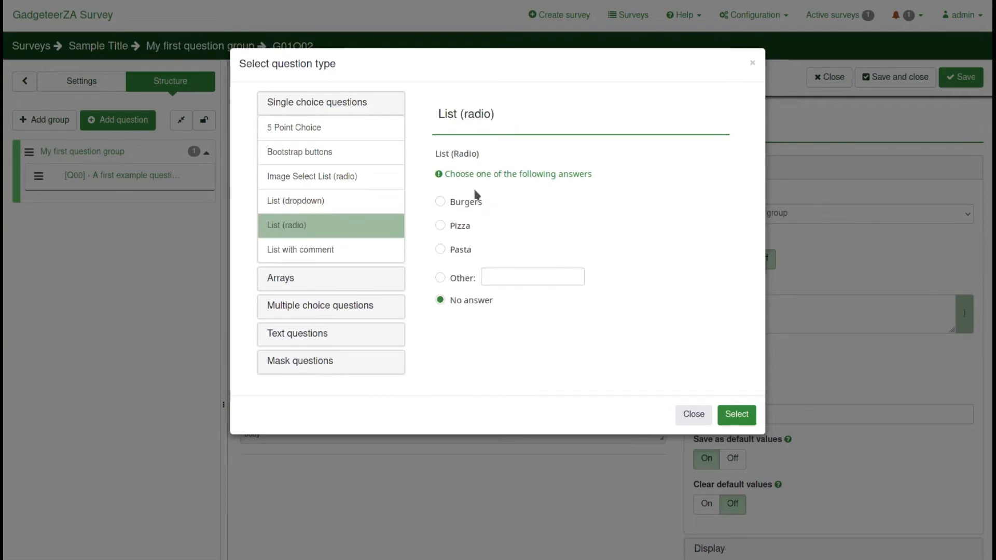
pyautogui.click(318, 254)
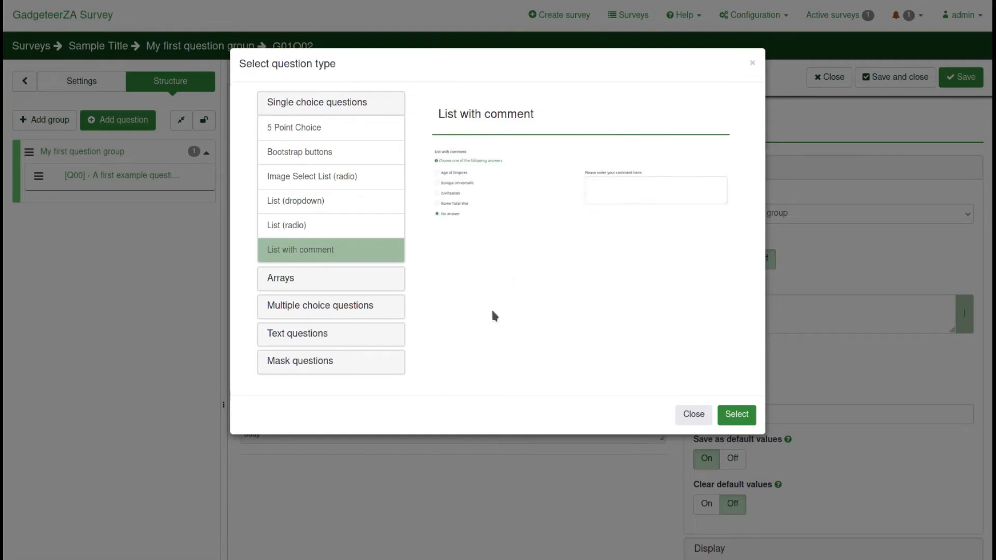
pyautogui.click(298, 108)
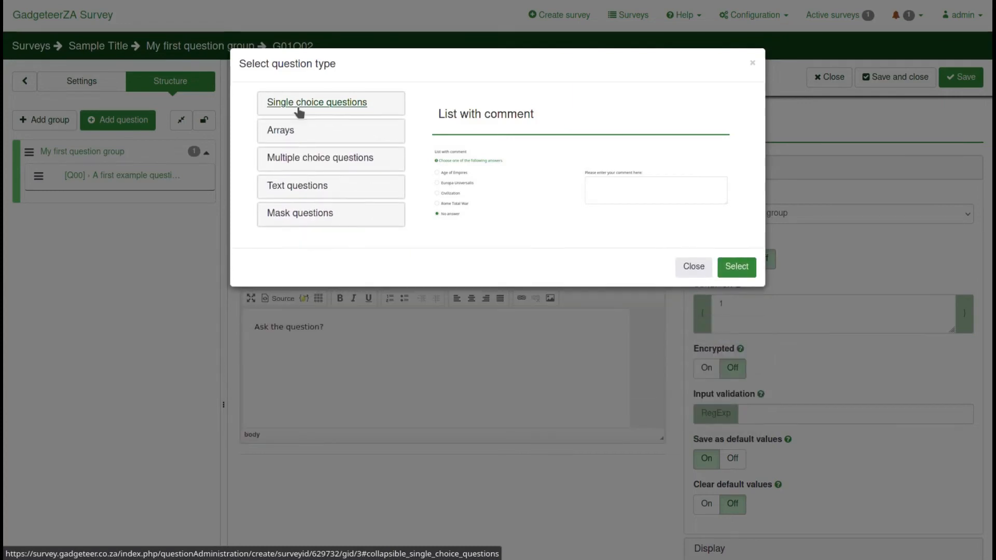
# Preview Array, Array (5 Point), (10 Point), (Increase/Same/Decrease) and (Numbers) types
pyautogui.click(281, 136)
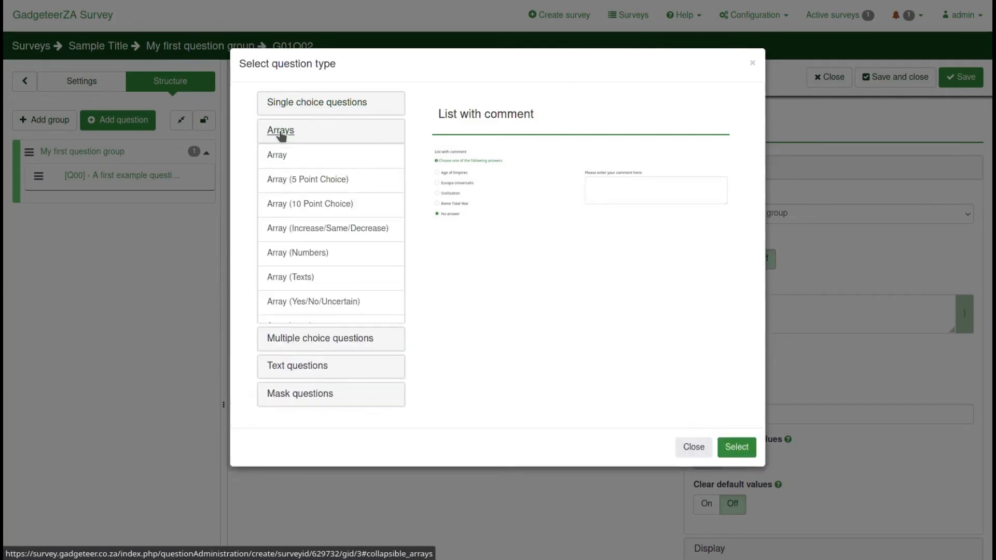
pyautogui.click(294, 159)
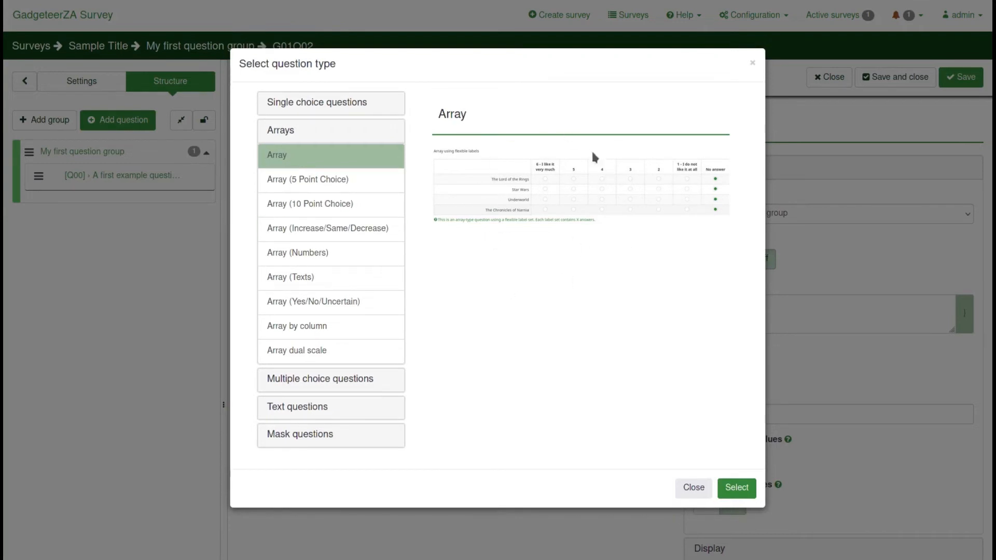
pyautogui.click(330, 182)
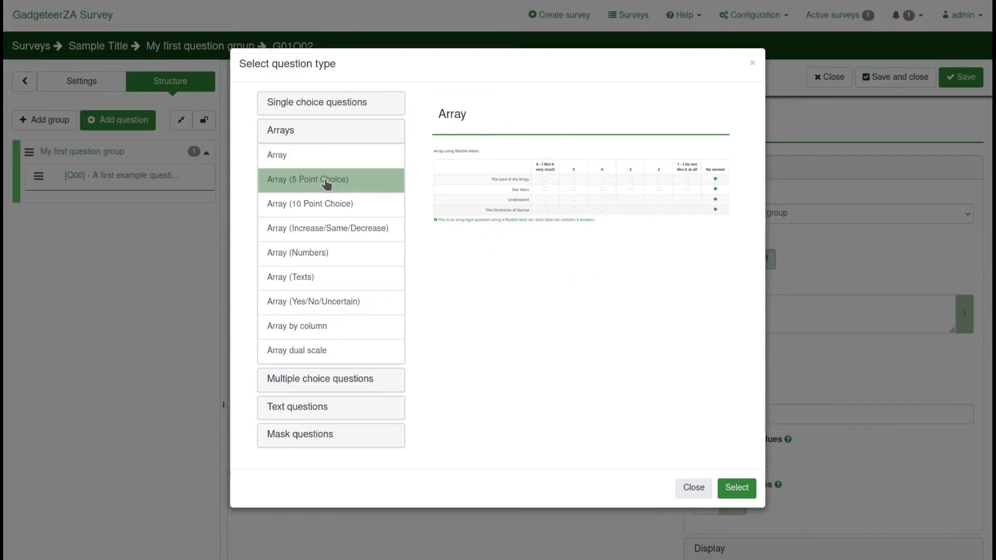
pyautogui.click(314, 211)
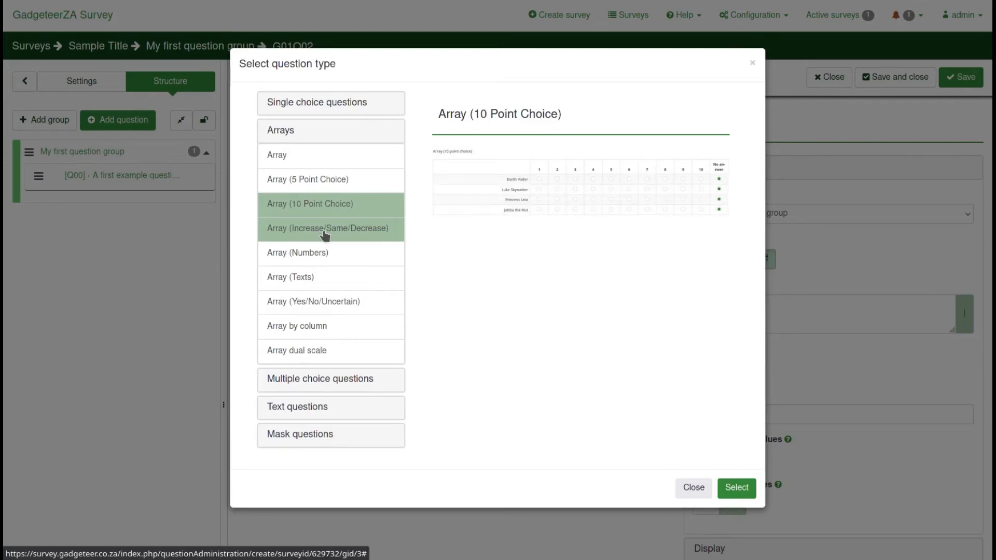
pyautogui.click(286, 234)
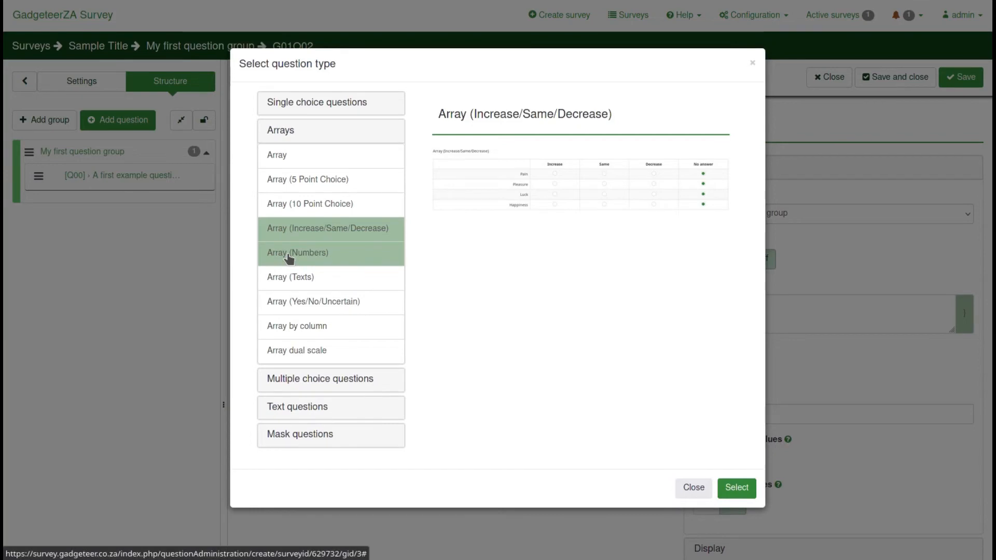
pyautogui.click(289, 258)
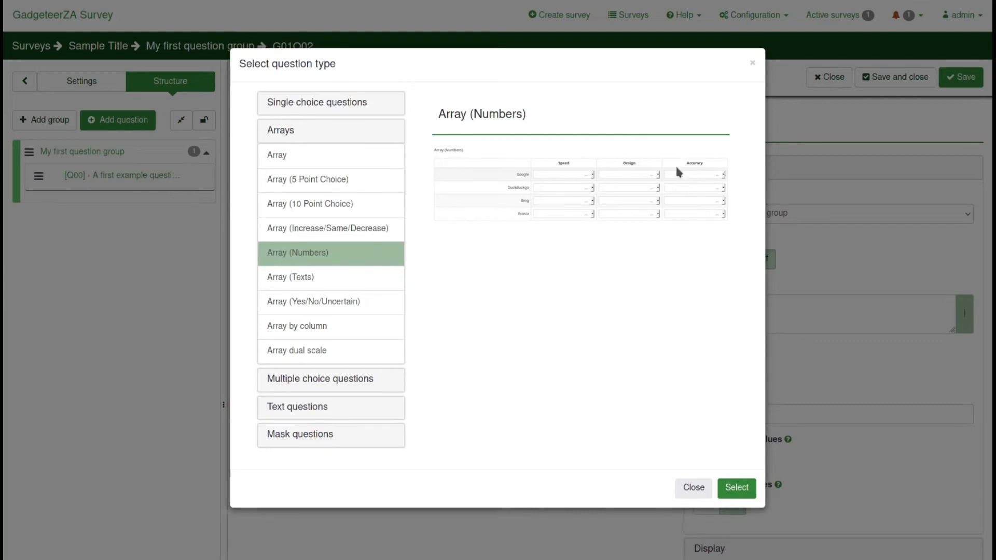
# Preview Array (Texts), (Yes/No/Uncertain), Array by column and Array dual scale, then collapse Arrays
pyautogui.click(302, 281)
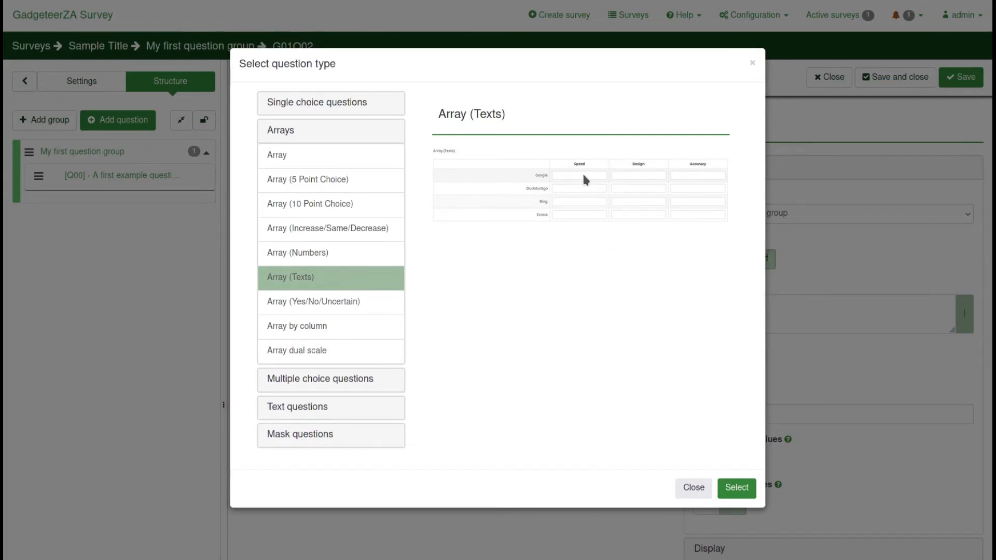
pyautogui.click(315, 305)
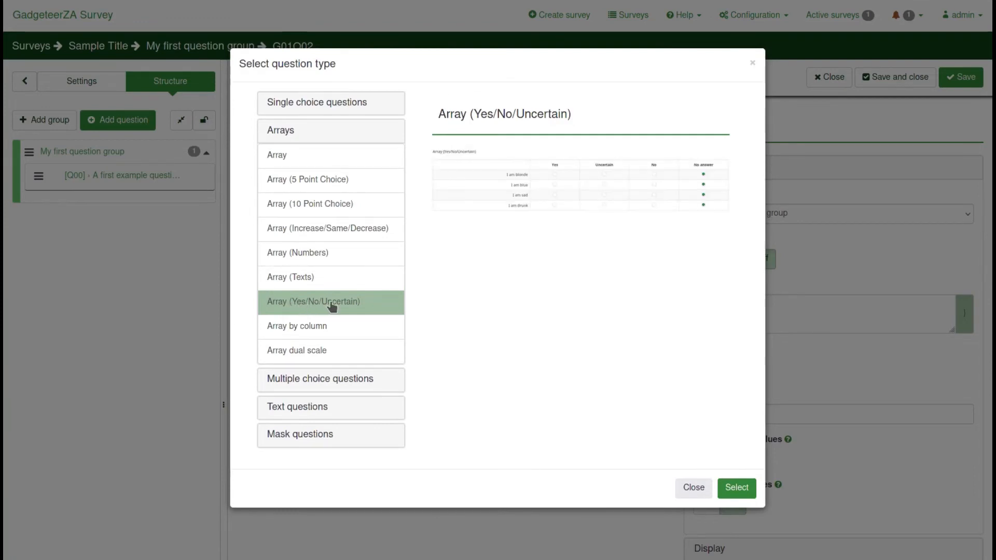
pyautogui.click(312, 337)
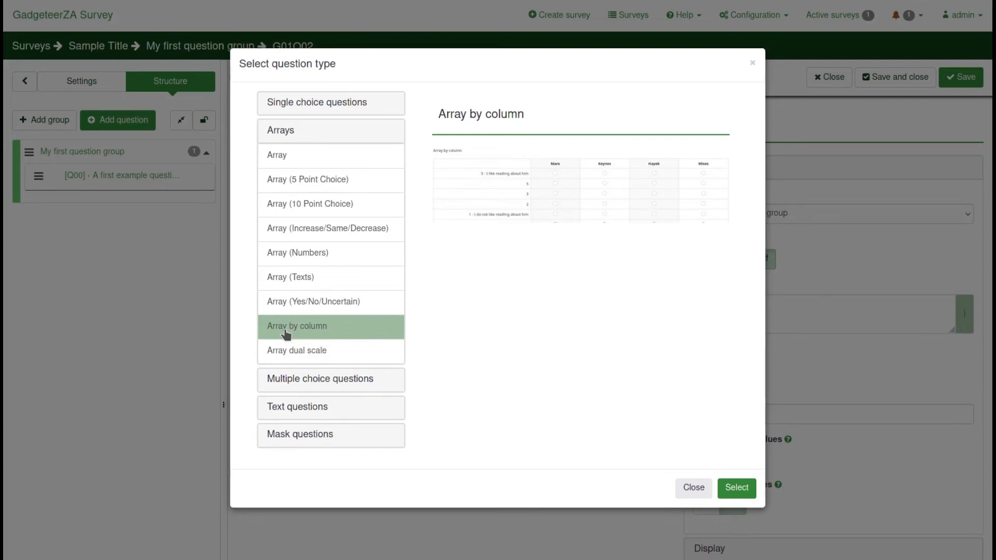
pyautogui.click(288, 358)
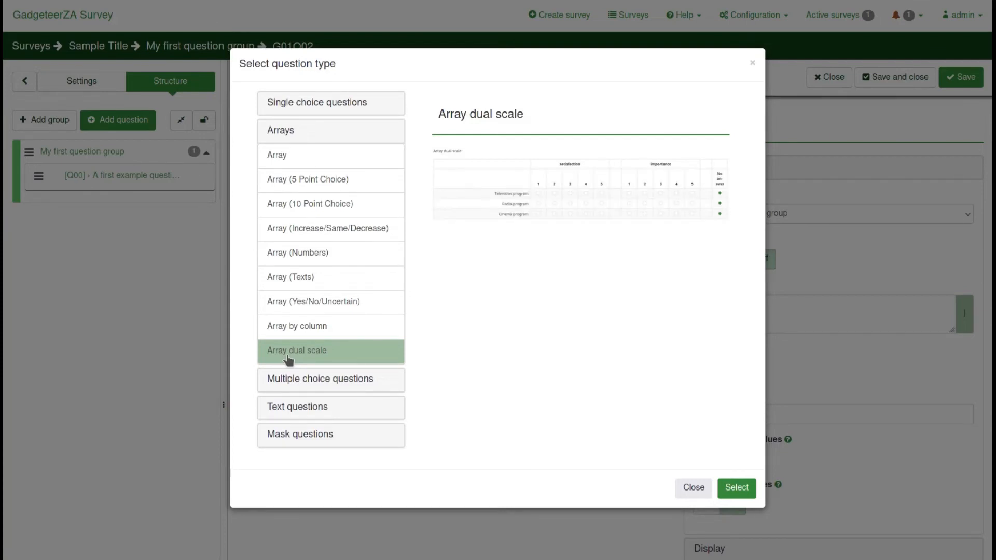
pyautogui.click(285, 128)
# Preview Bootstrap buttons, Image Select Multiple choice, Multiple choice and Multiple choice with comments types
pyautogui.click(293, 166)
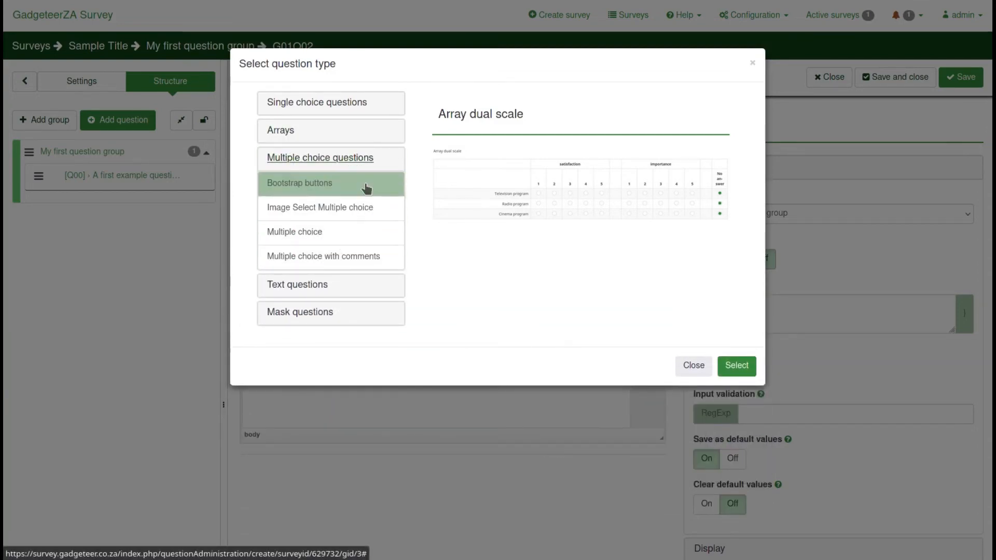
pyautogui.click(305, 182)
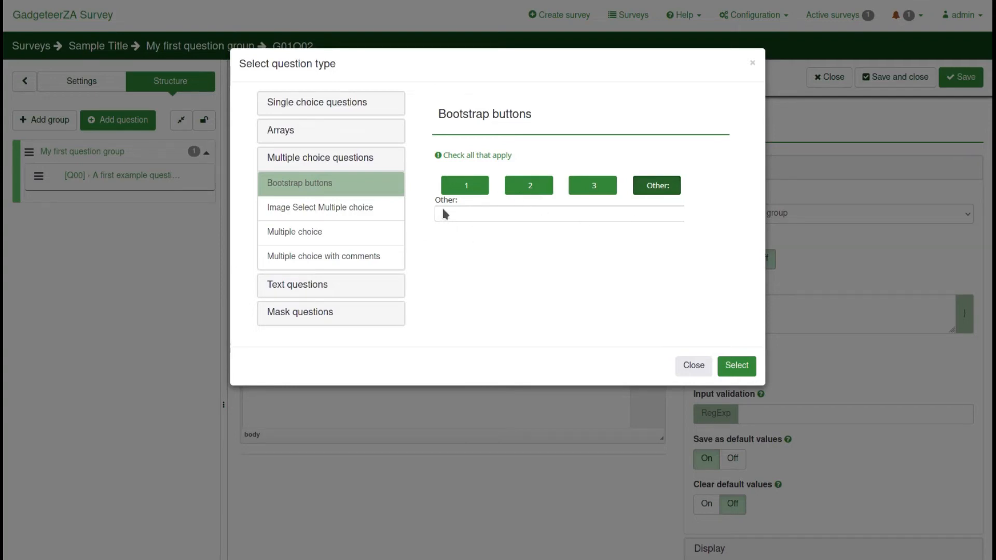
pyautogui.click(303, 214)
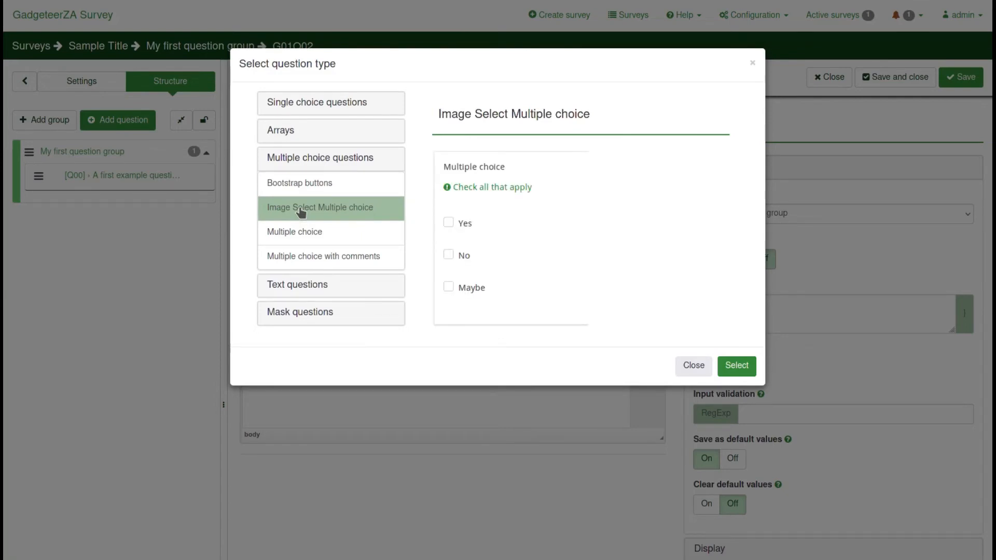
pyautogui.click(294, 236)
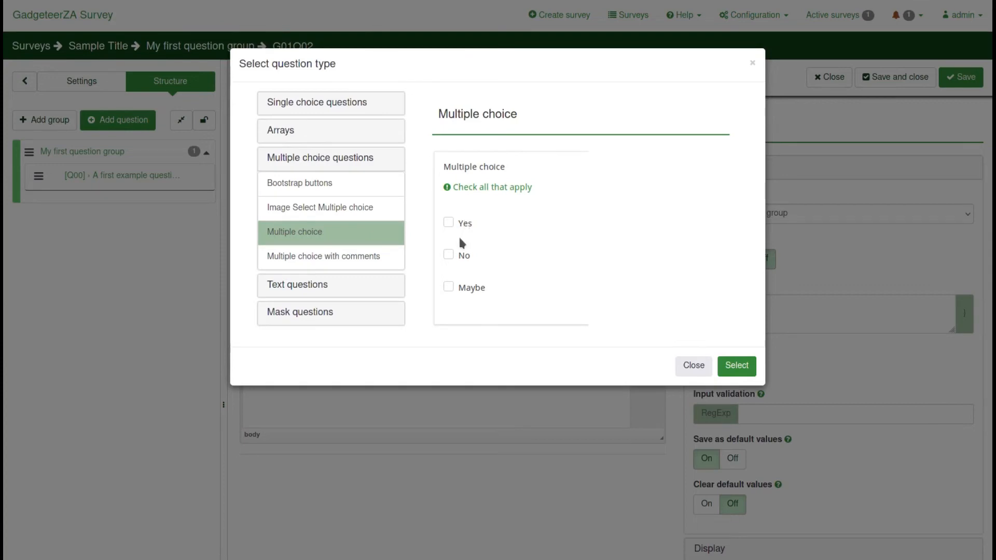
pyautogui.click(333, 260)
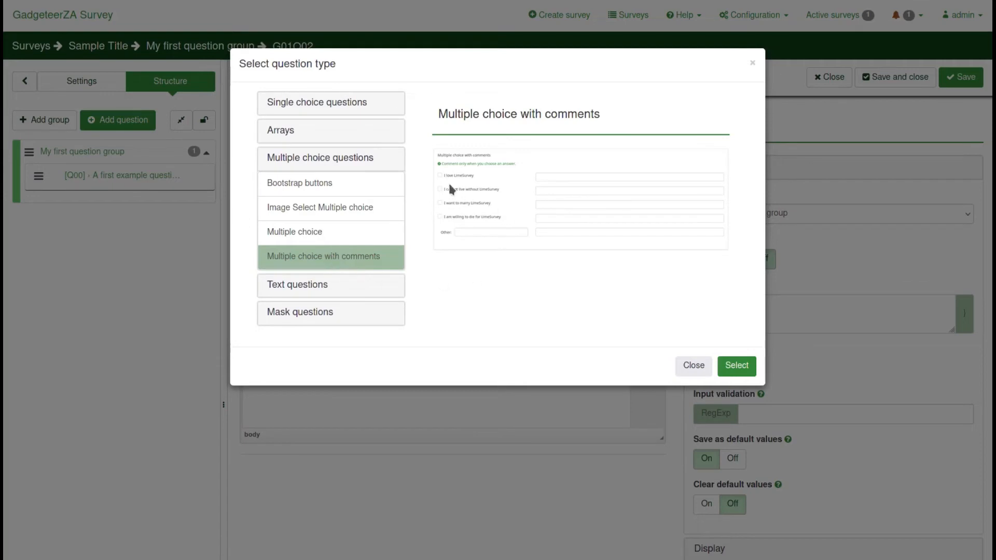
pyautogui.click(302, 287)
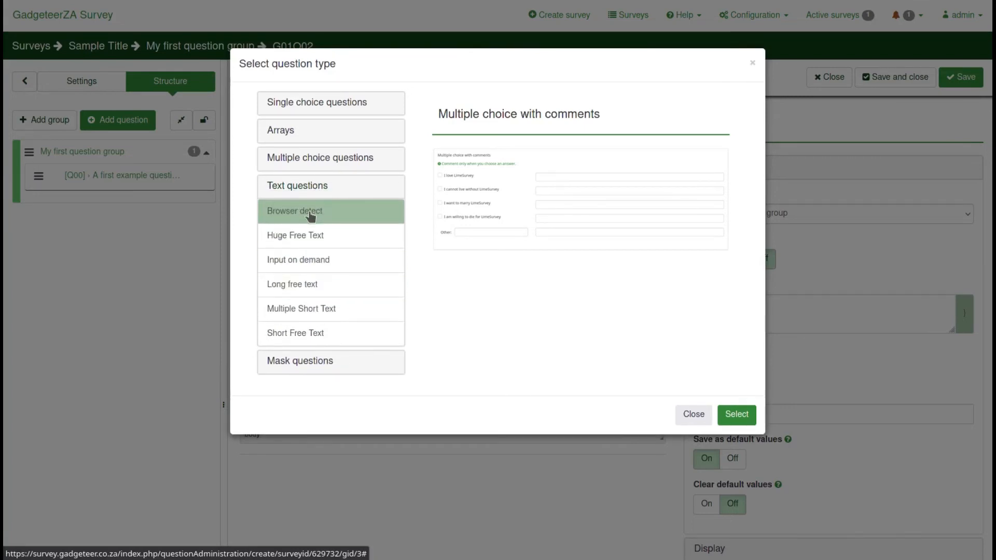
# Preview Browser detect, Huge Free Text, Input on demand, Long free text, Multiple Short Text and Short Free Text
pyautogui.click(311, 216)
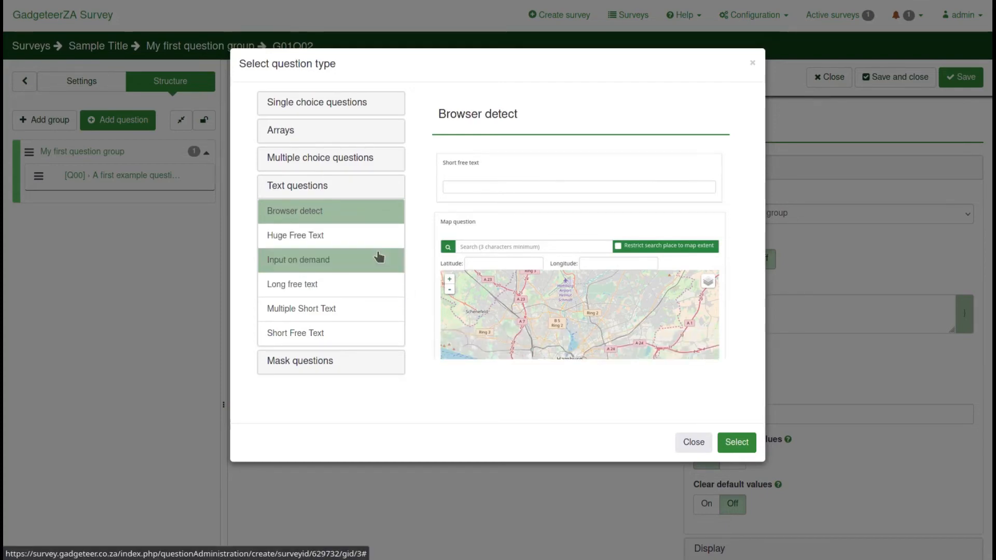
pyautogui.click(310, 238)
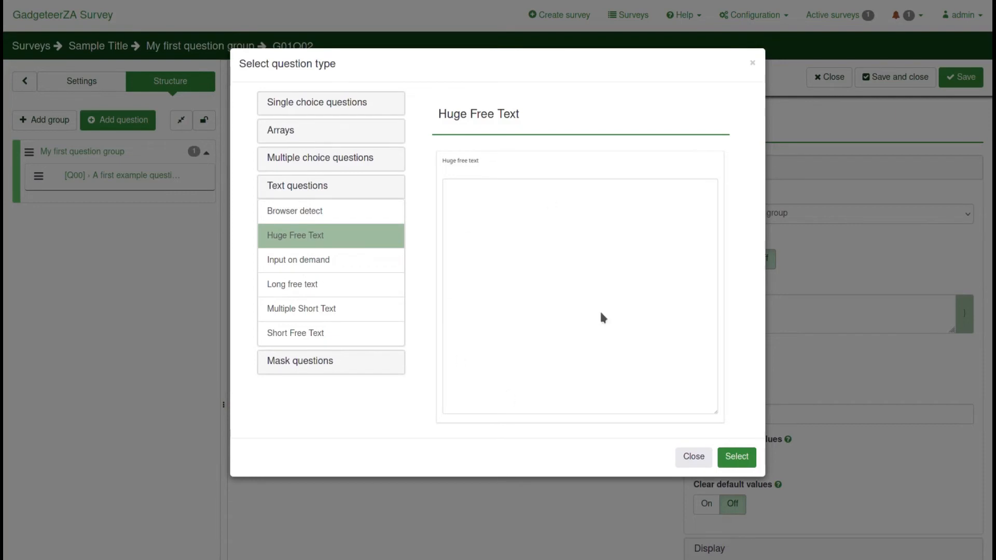
pyautogui.click(279, 262)
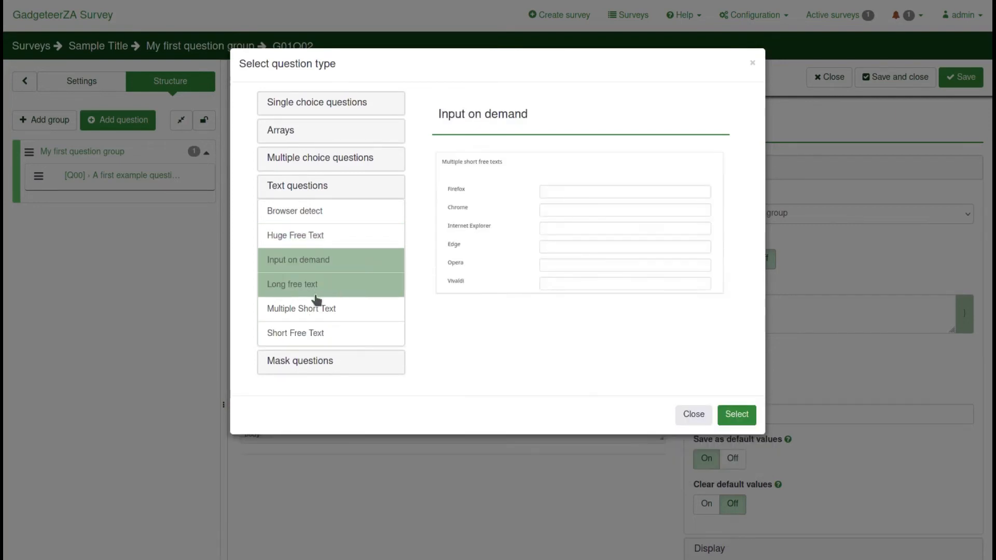
pyautogui.click(289, 289)
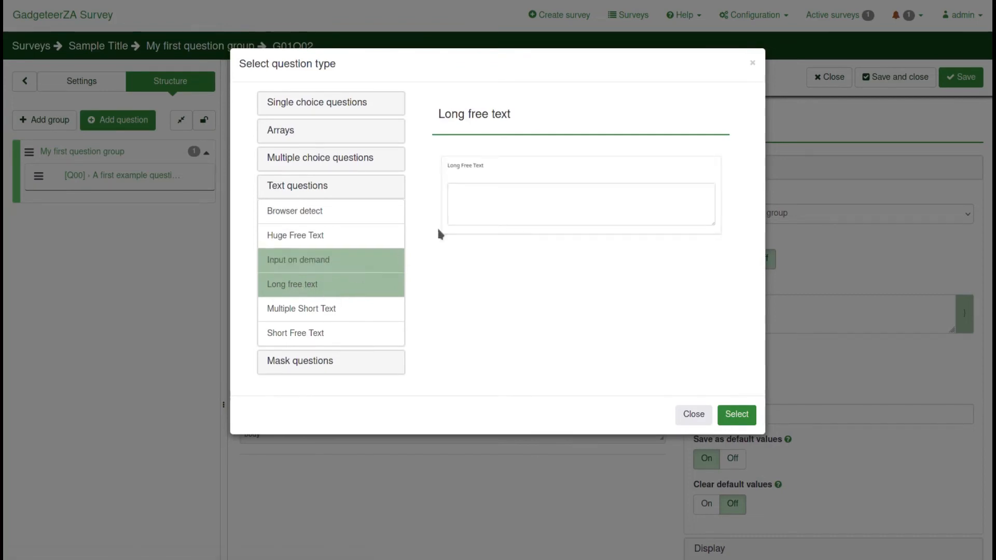
pyautogui.click(302, 311)
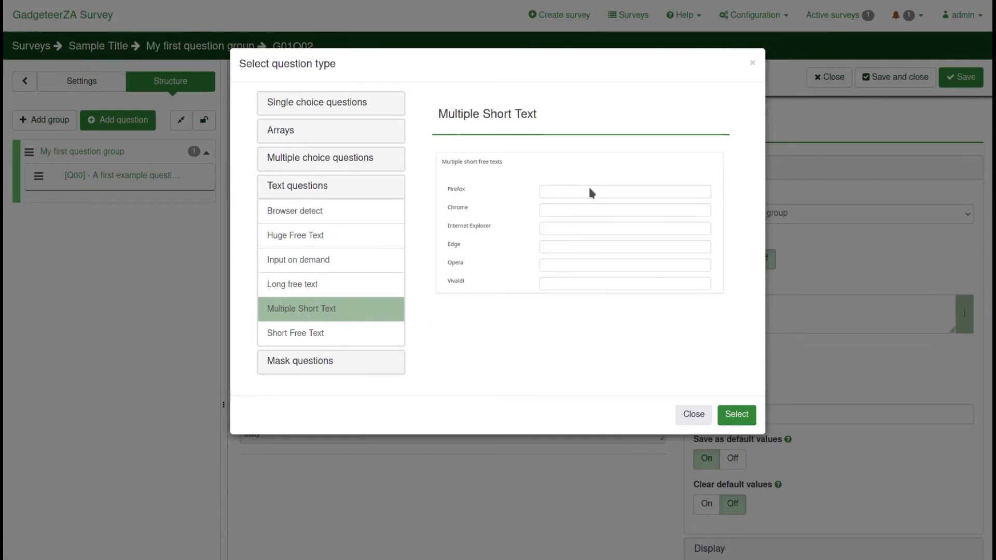
pyautogui.click(303, 343)
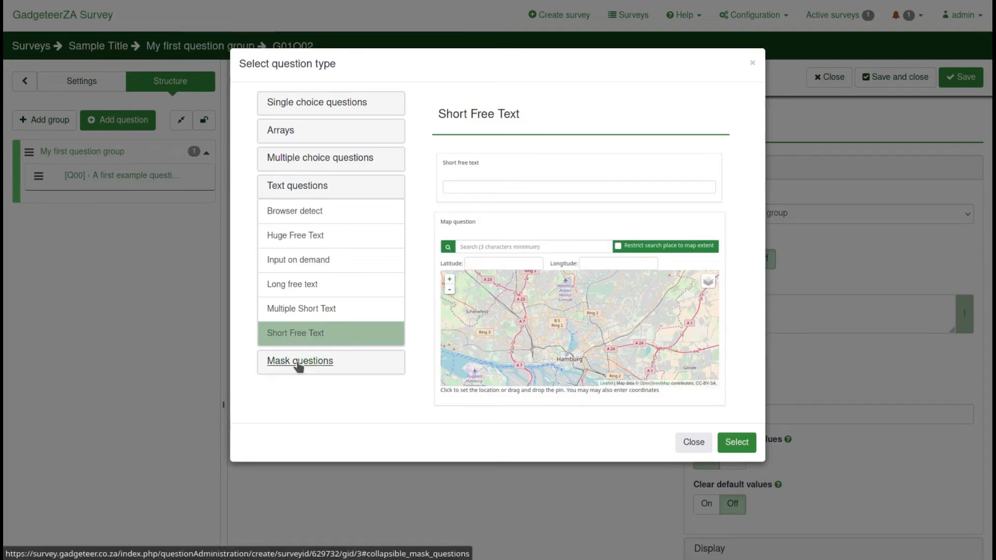
pyautogui.click(296, 363)
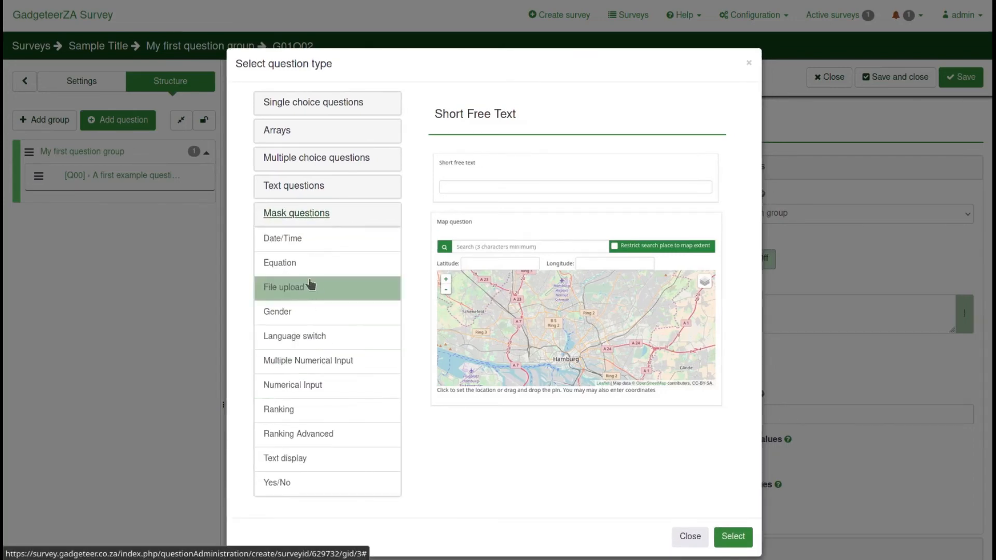
# Preview Date/Time, Equation, File upload, Gender, Language switch and Multiple Numerical Input mask types
pyautogui.click(289, 241)
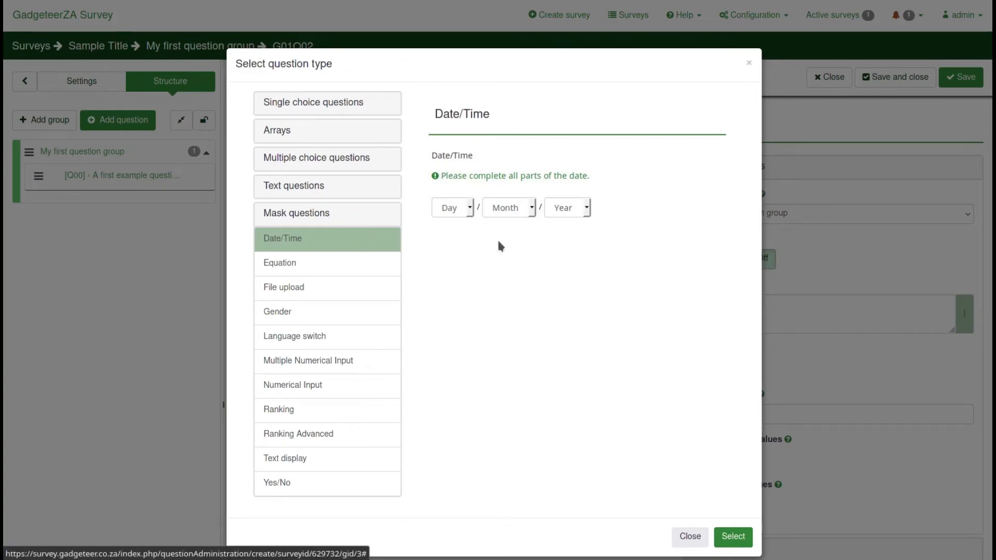
pyautogui.click(290, 268)
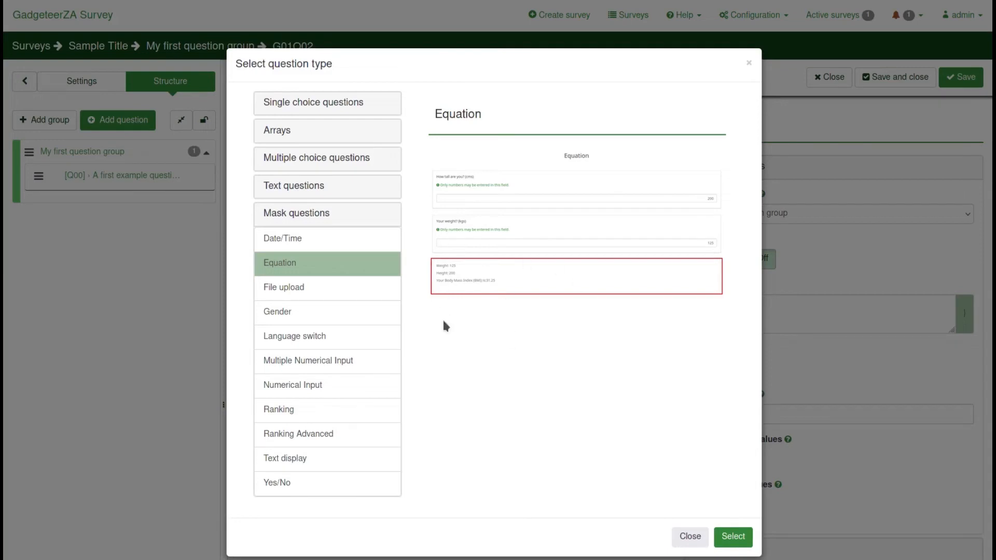
pyautogui.click(290, 295)
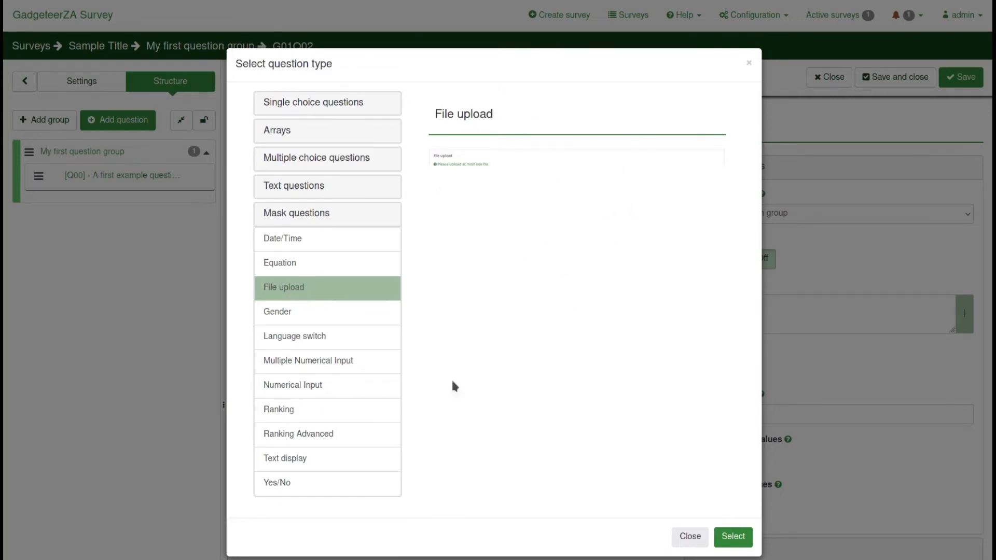
pyautogui.click(277, 312)
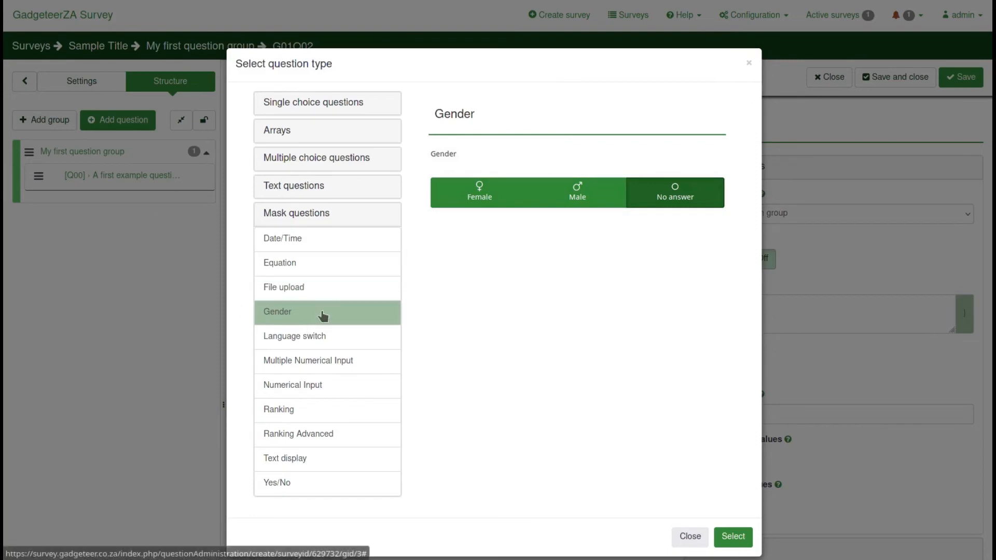
pyautogui.click(296, 342)
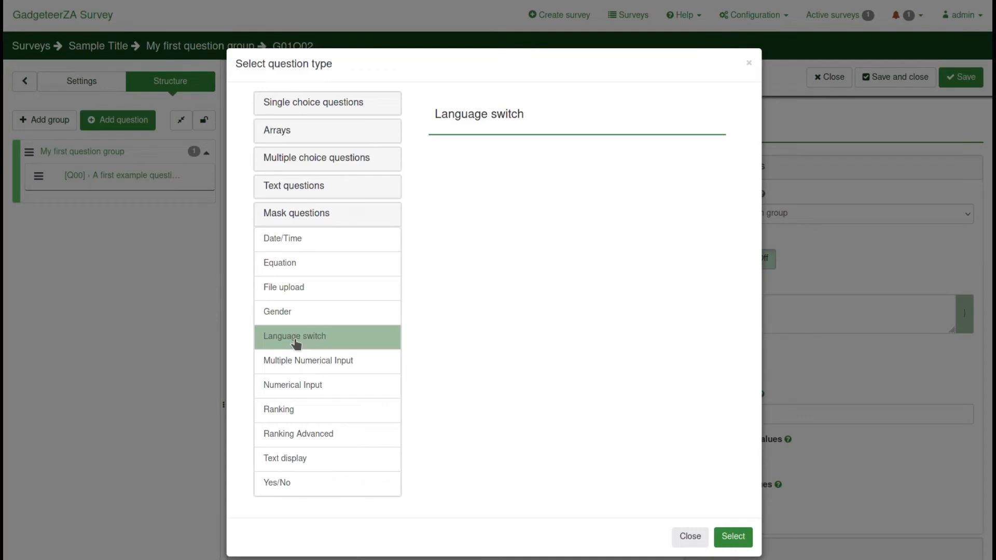
pyautogui.click(299, 367)
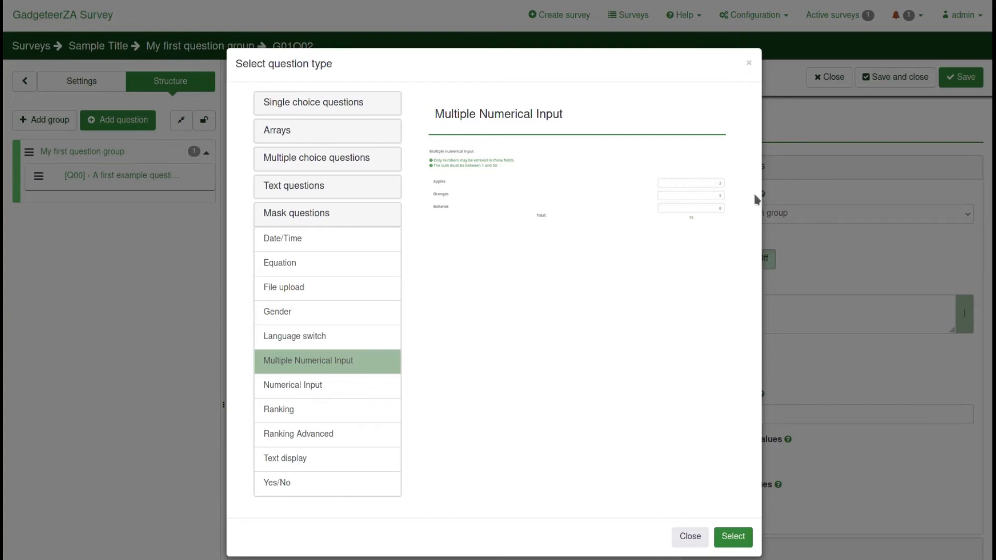
# Preview Numerical Input, Ranking, Text display and Yes/No, then return to the Gender type
pyautogui.click(313, 385)
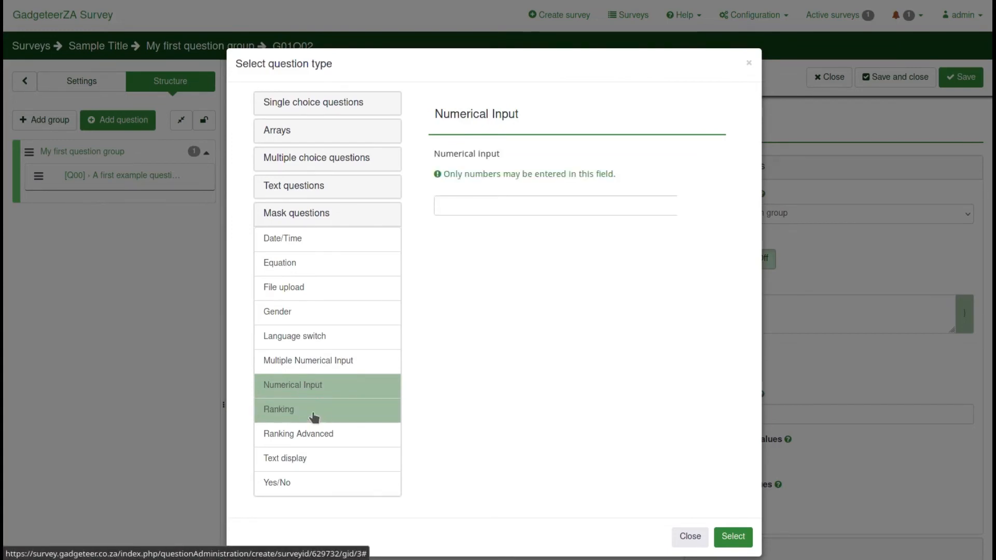
pyautogui.click(300, 413)
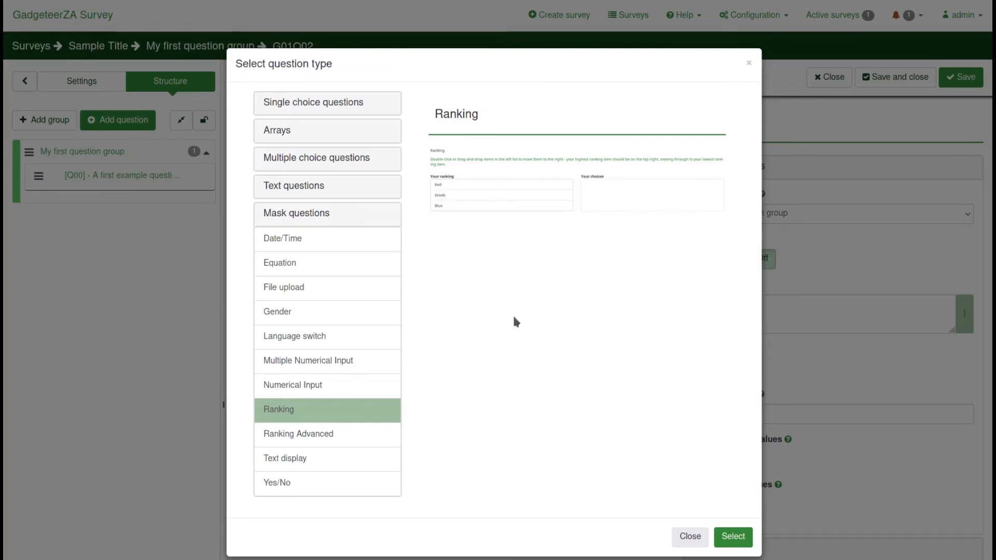
pyautogui.click(292, 461)
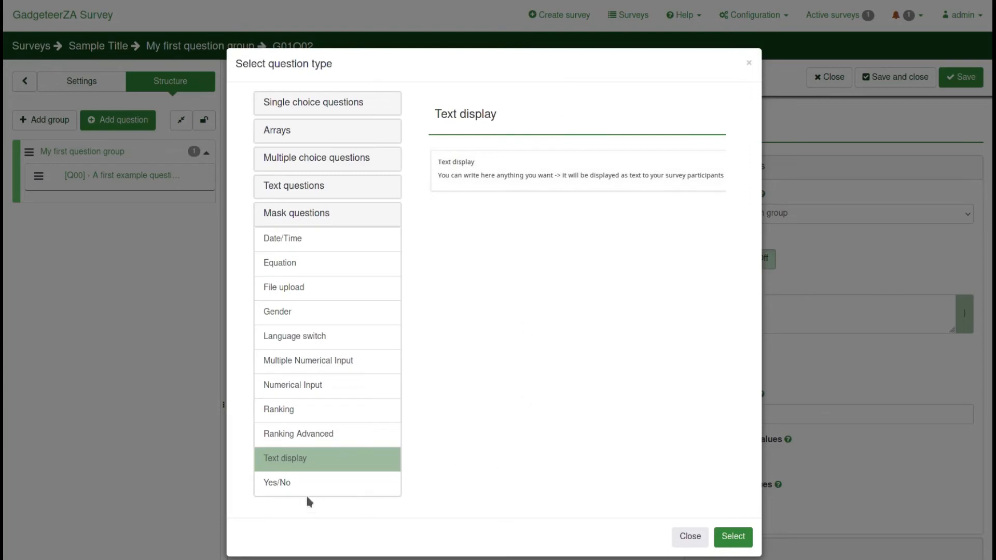
pyautogui.click(289, 482)
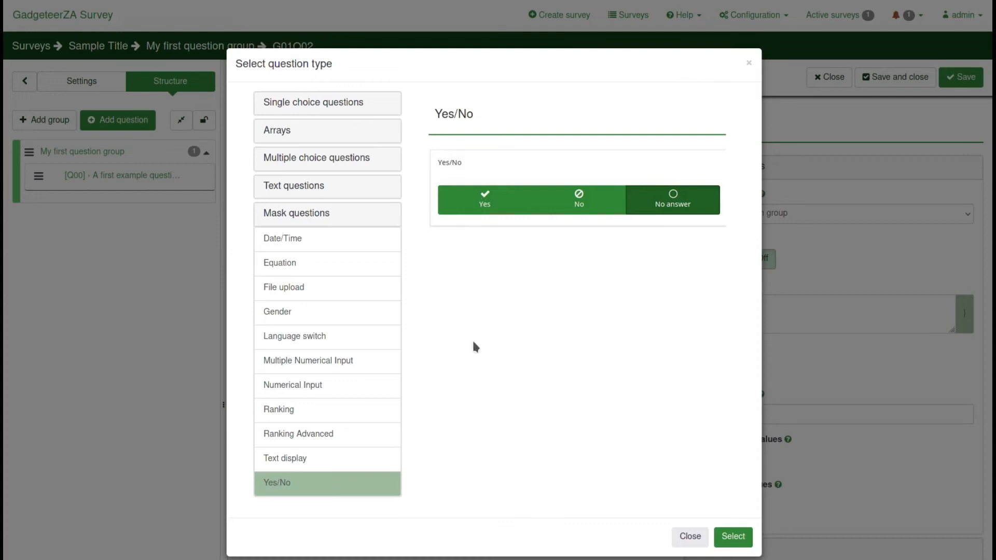
pyautogui.click(301, 318)
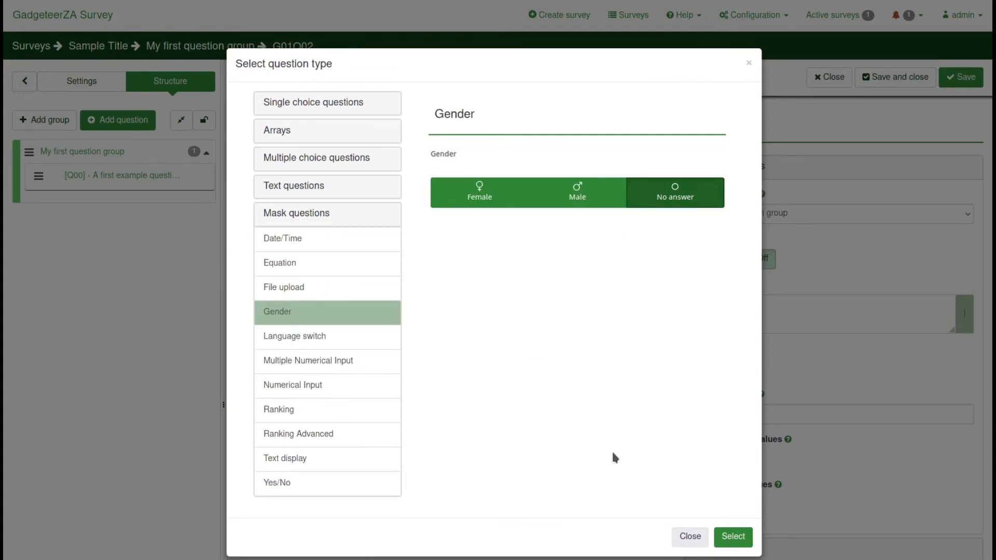
# Change question G01Q02's type from Gender to Multiple choice
pyautogui.click(730, 538)
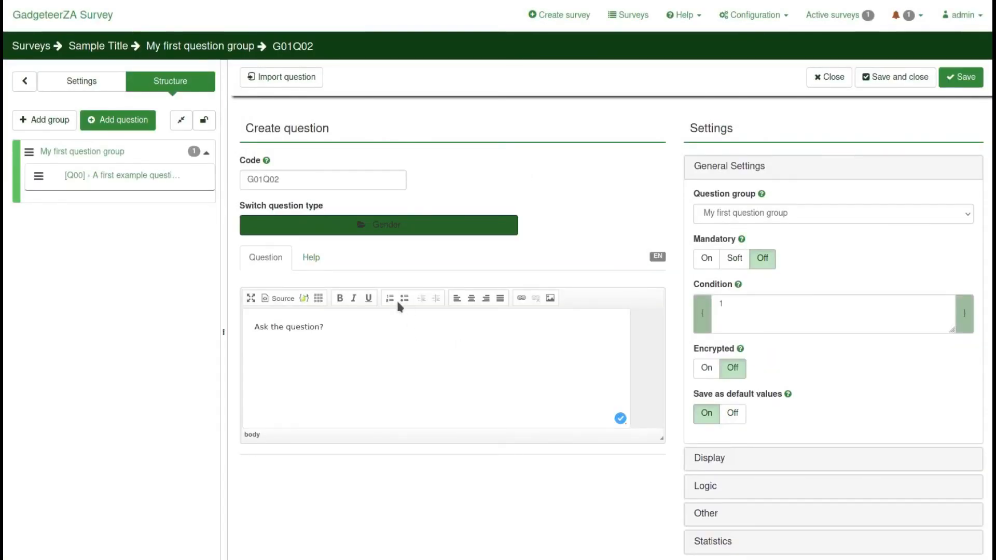
pyautogui.scroll(-3, 669, 282)
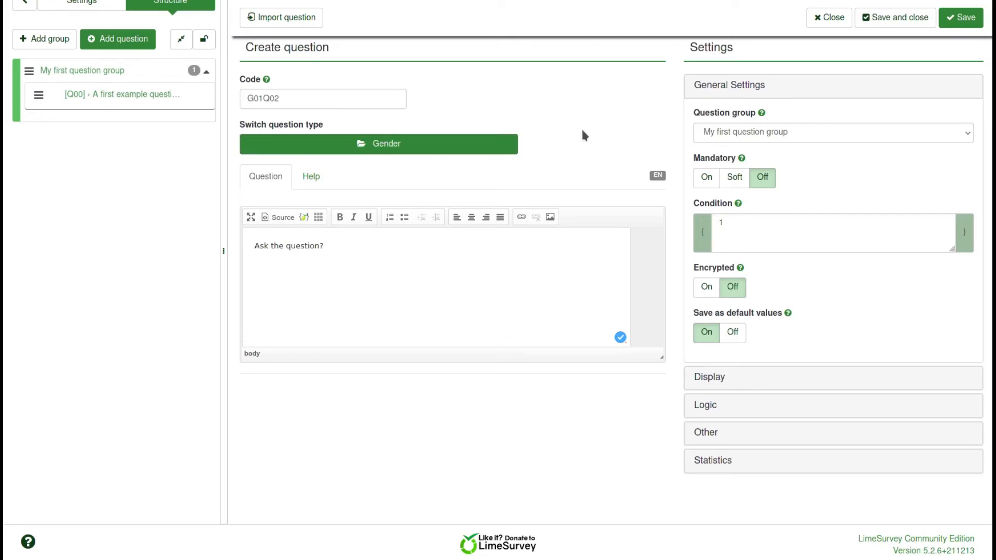
pyautogui.click(373, 144)
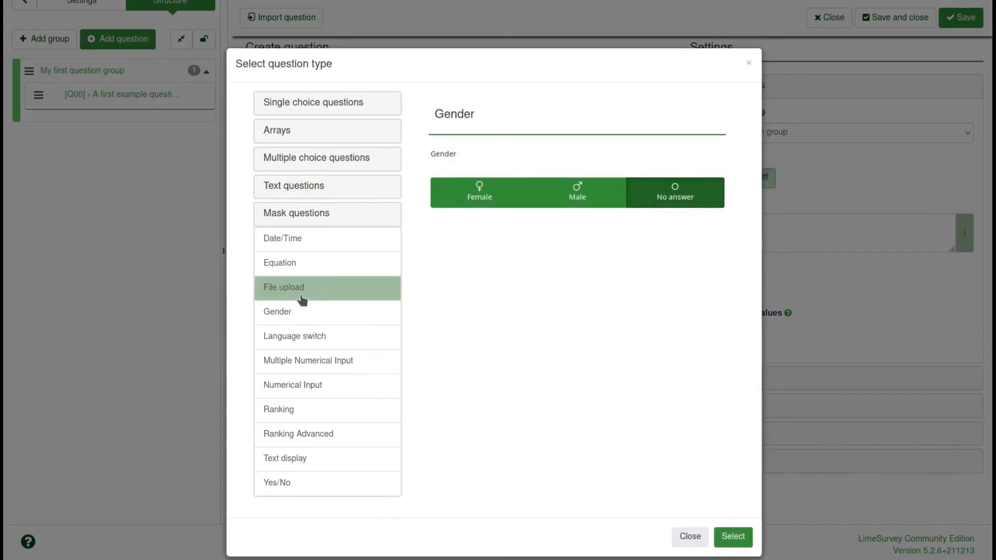
pyautogui.click(302, 159)
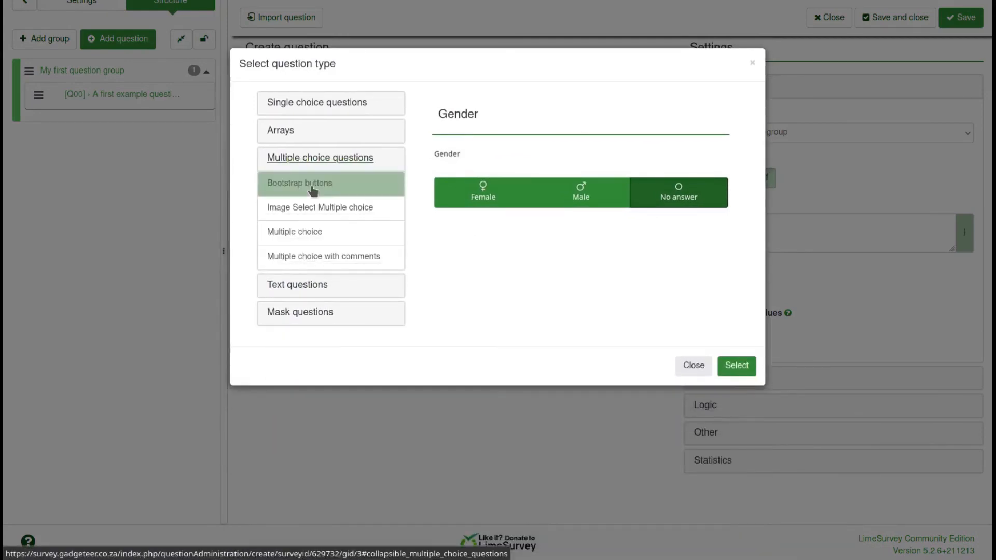
pyautogui.click(303, 238)
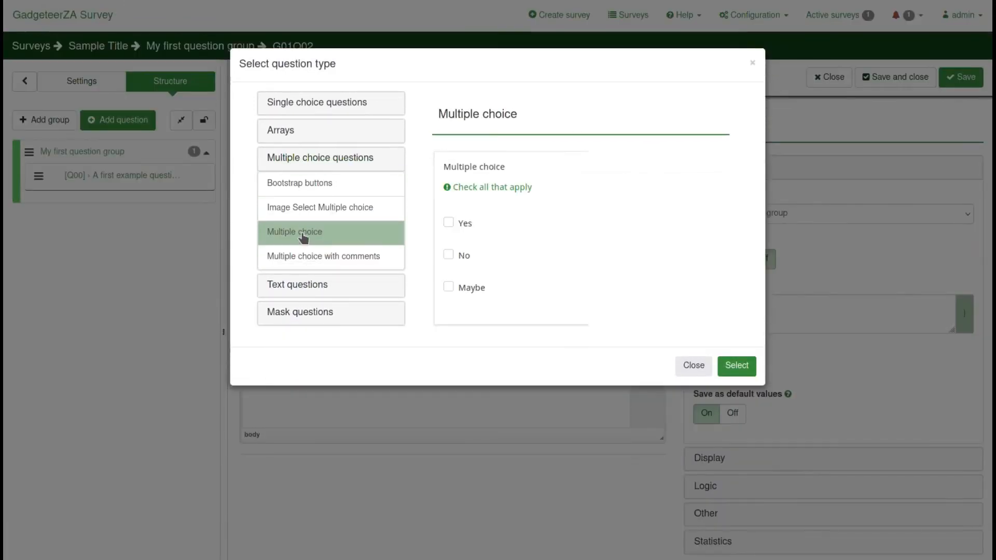
pyautogui.click(736, 366)
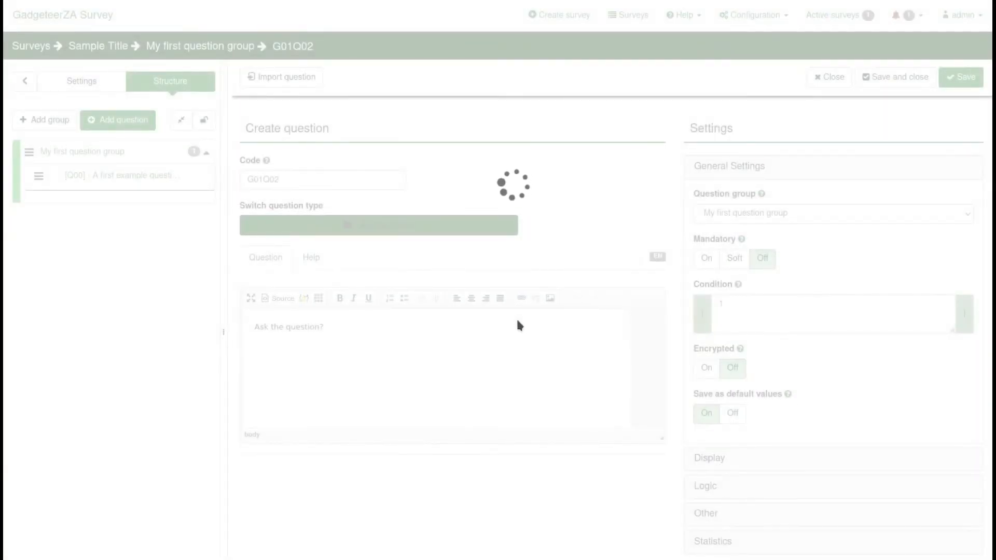
pyautogui.scroll(-3, 518, 342)
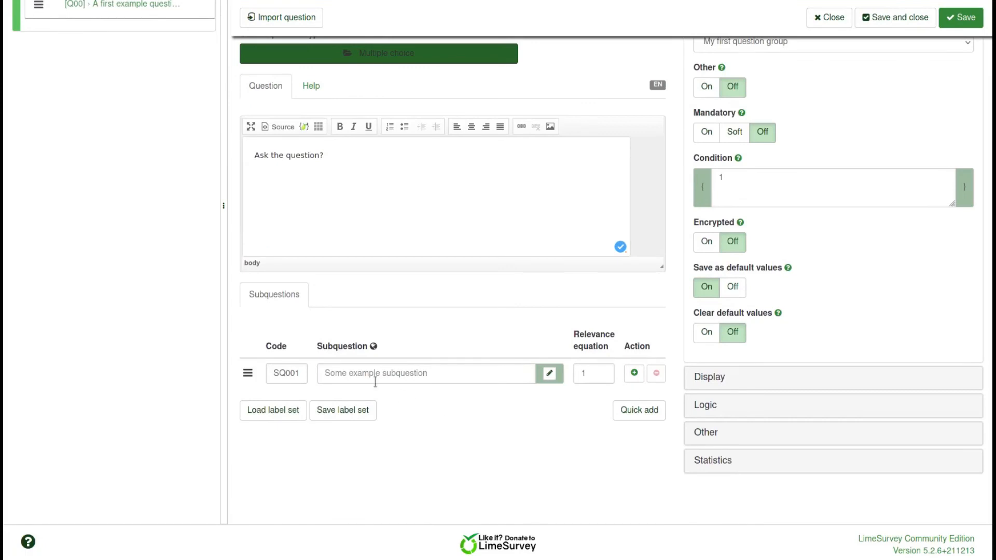
# Enter three subquestions: Answer 1, Answer 2 and Answer 3
pyautogui.click(340, 371)
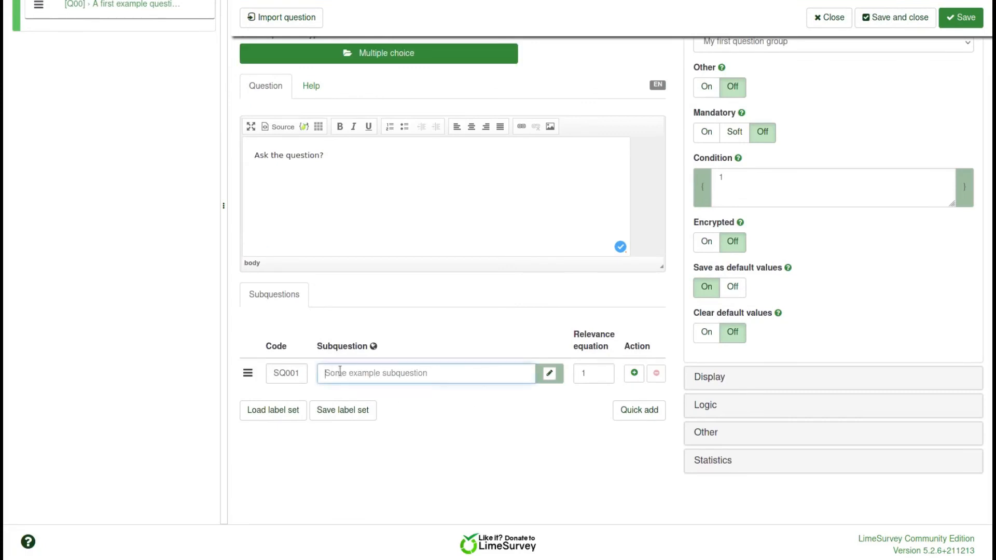
pyautogui.write('Answer 1')
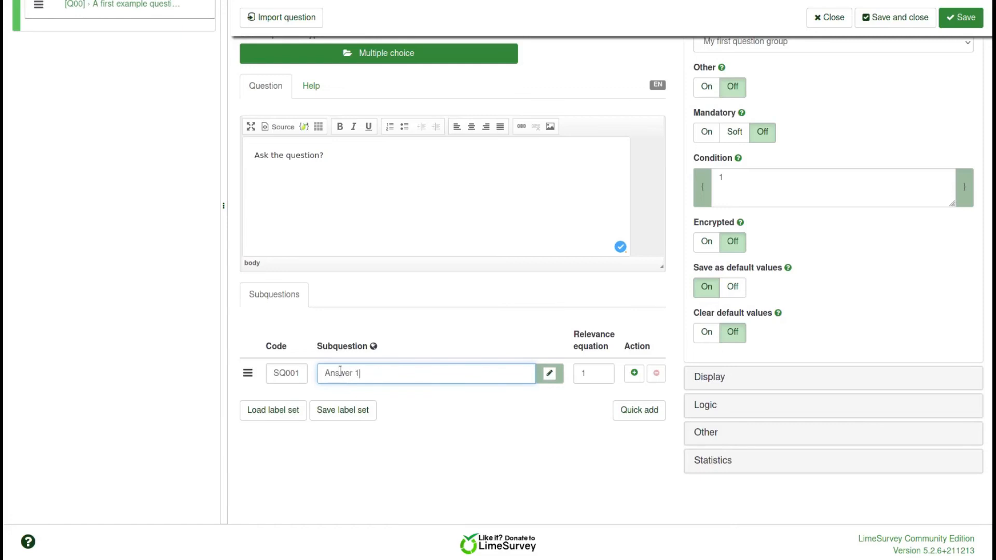
pyautogui.click(634, 374)
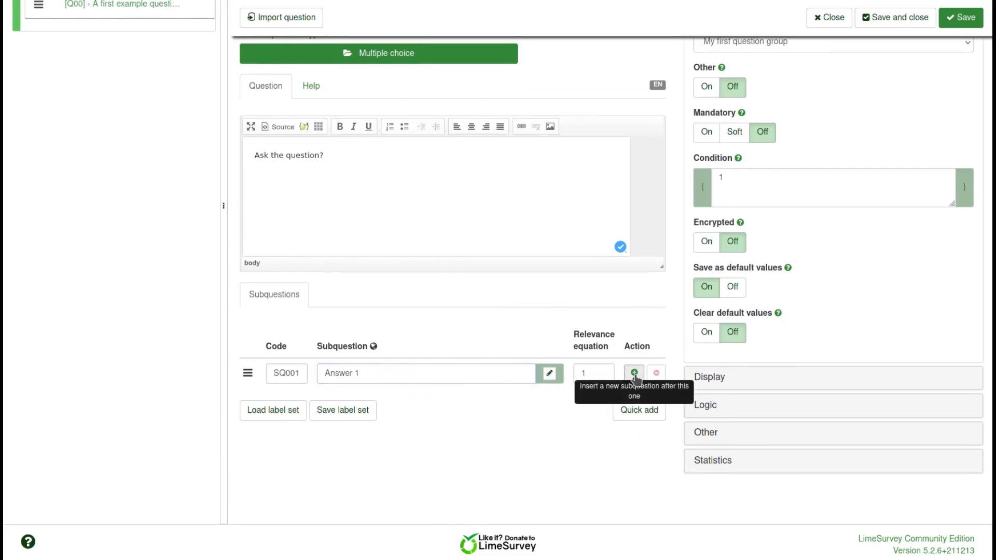
pyautogui.click(358, 408)
pyautogui.write('Answer 2')
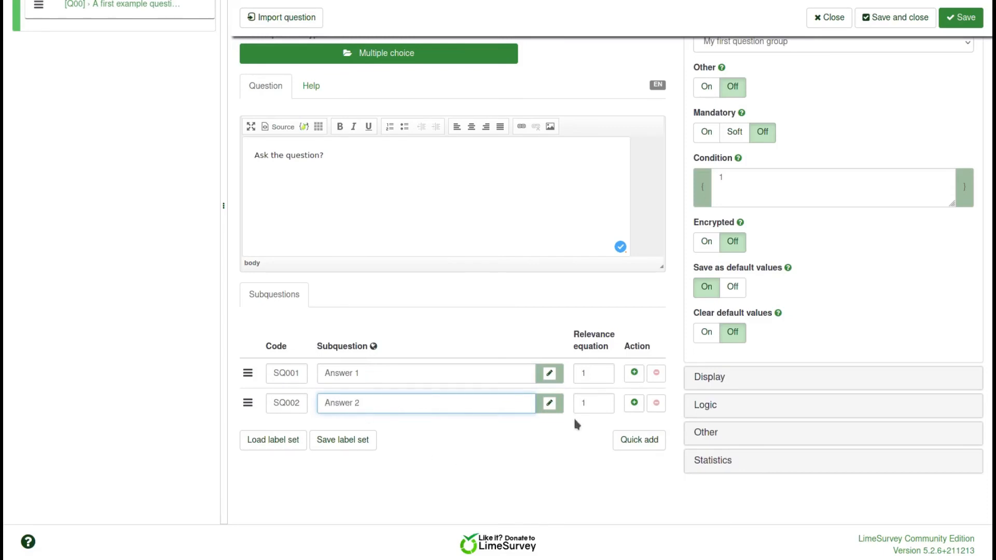
pyautogui.click(633, 403)
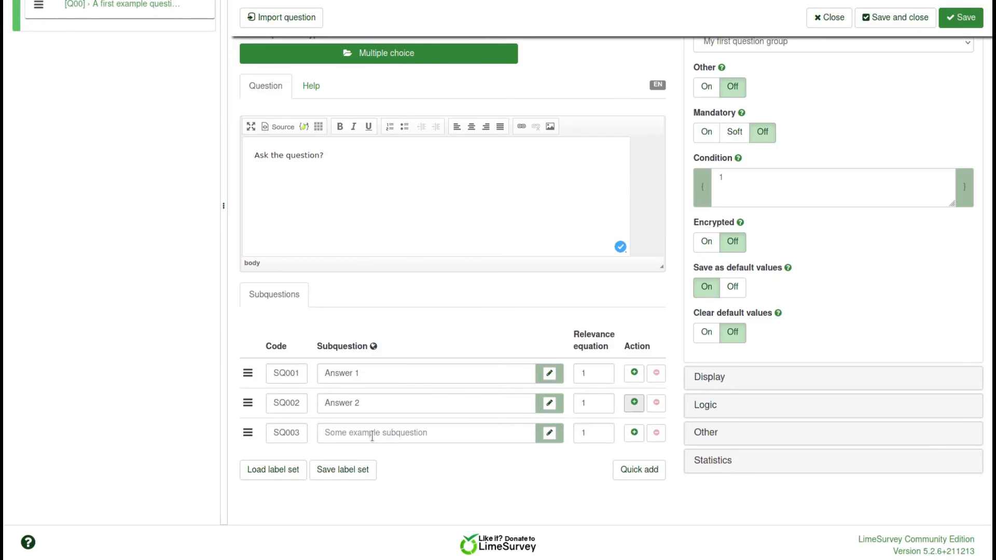
pyautogui.click(371, 433)
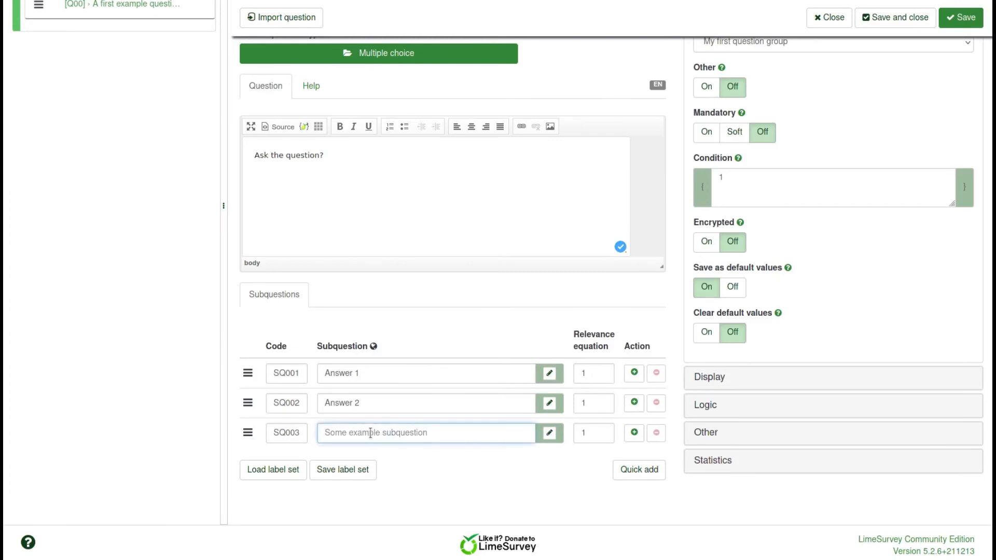
pyautogui.write('Answer 3')
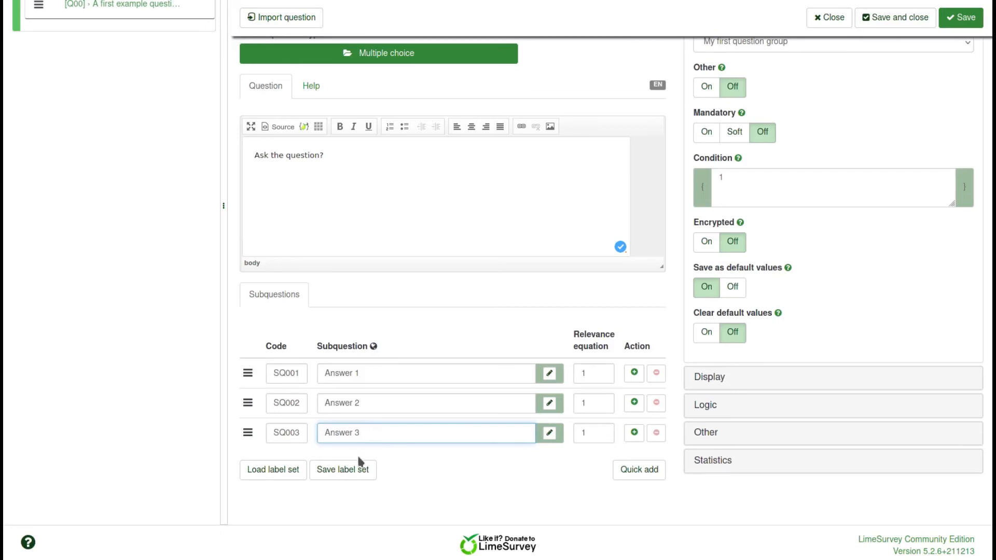
# Drag the Answer 3 row (SQ003) above Answer 2 (SQ002)
pyautogui.click(415, 405)
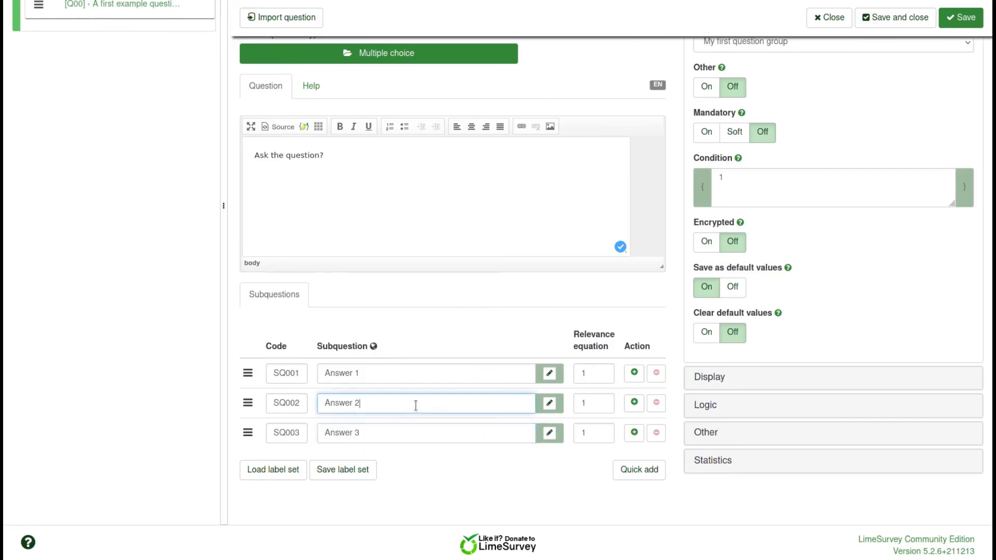
pyautogui.moveTo(248, 433); pyautogui.dragTo(247, 403)
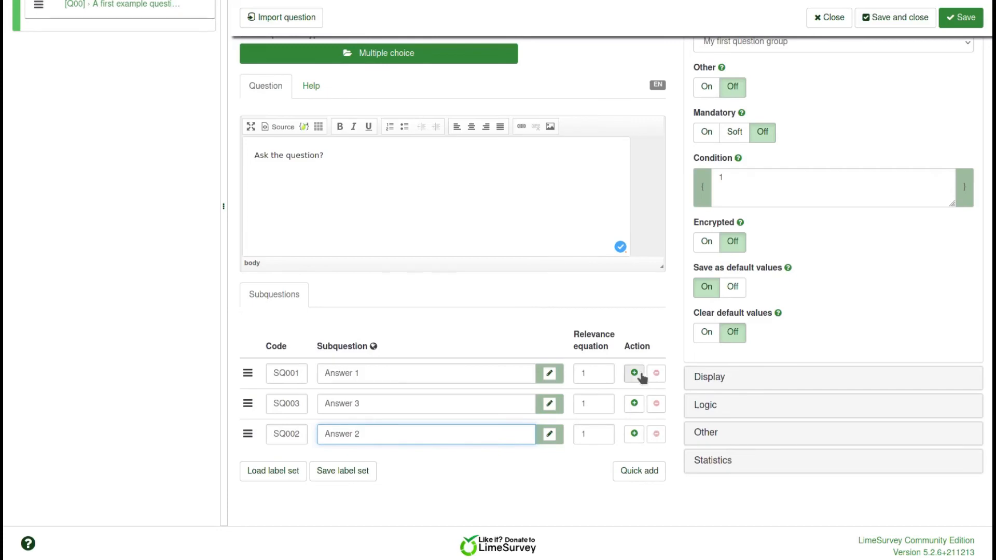
pyautogui.scroll(3, 667, 258)
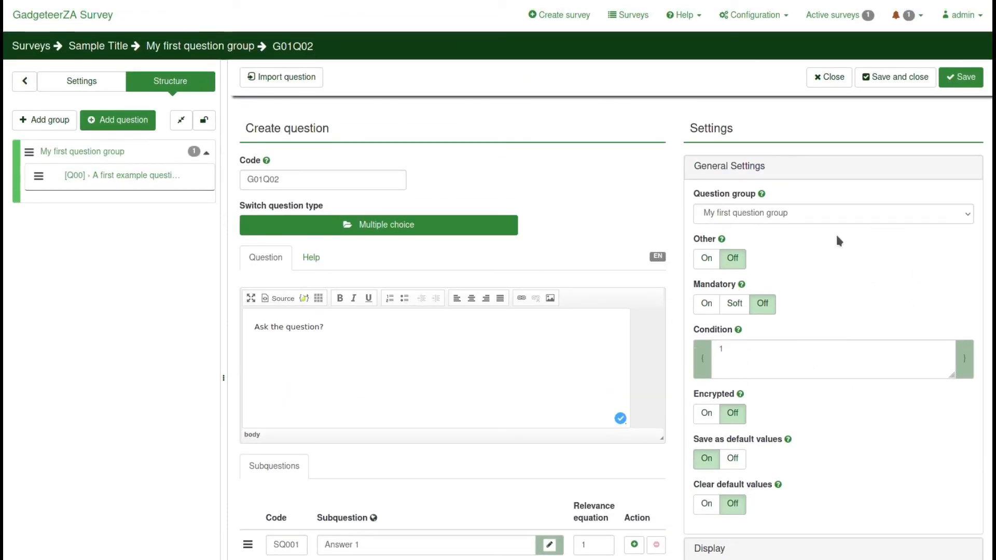
pyautogui.scroll(-1, 806, 340)
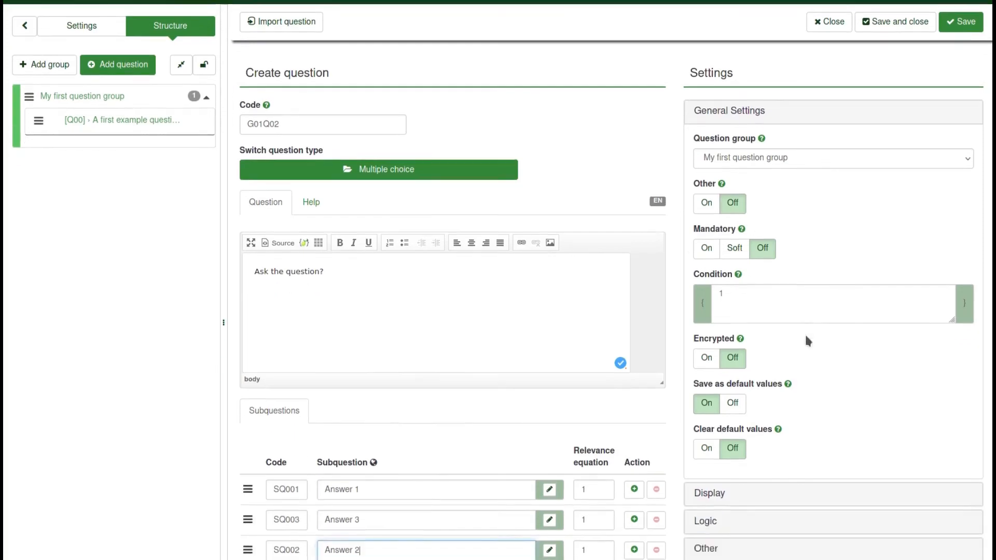
pyautogui.scroll(-3, 804, 332)
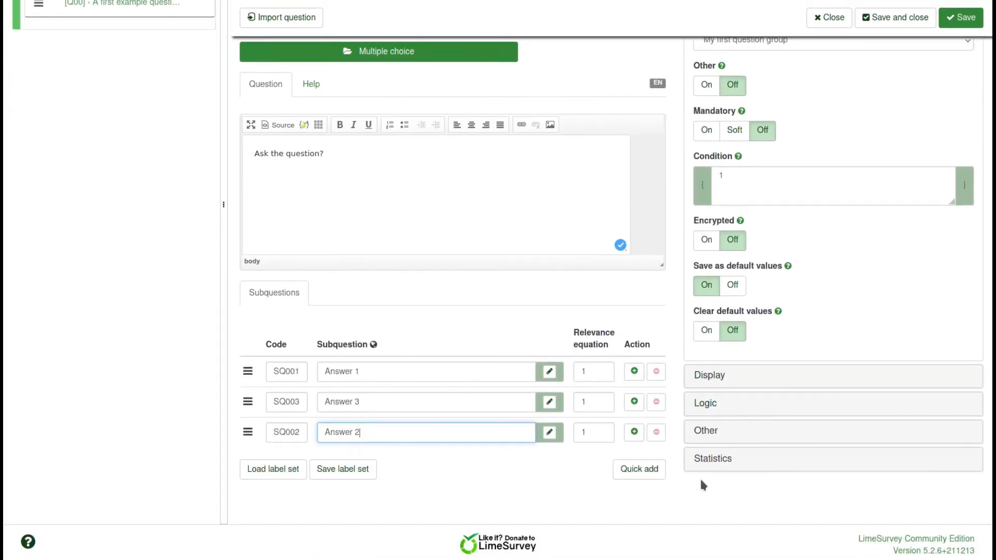
# Turn on Show in public statistics for G01Q02 and keep Chart type as Bar chart
pyautogui.click(706, 380)
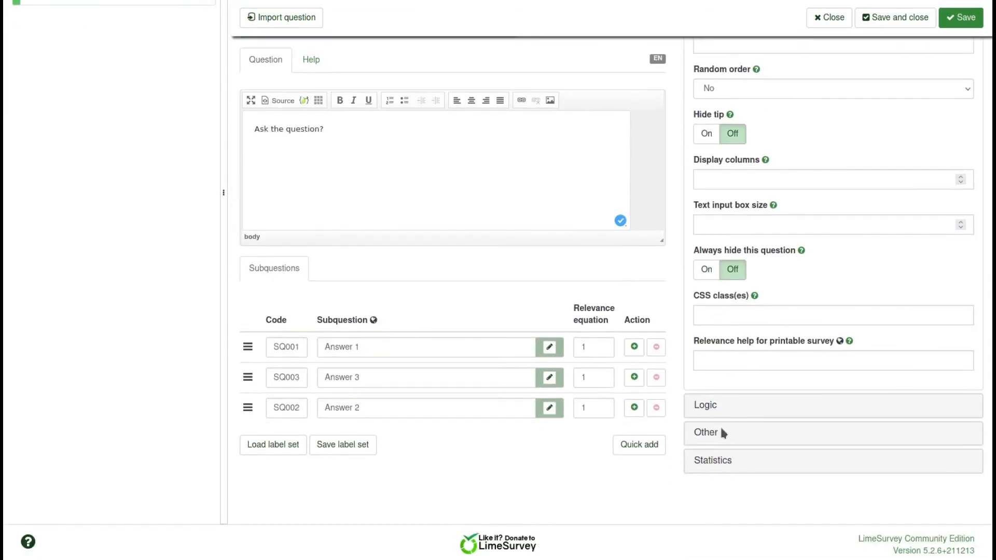
pyautogui.click(705, 435)
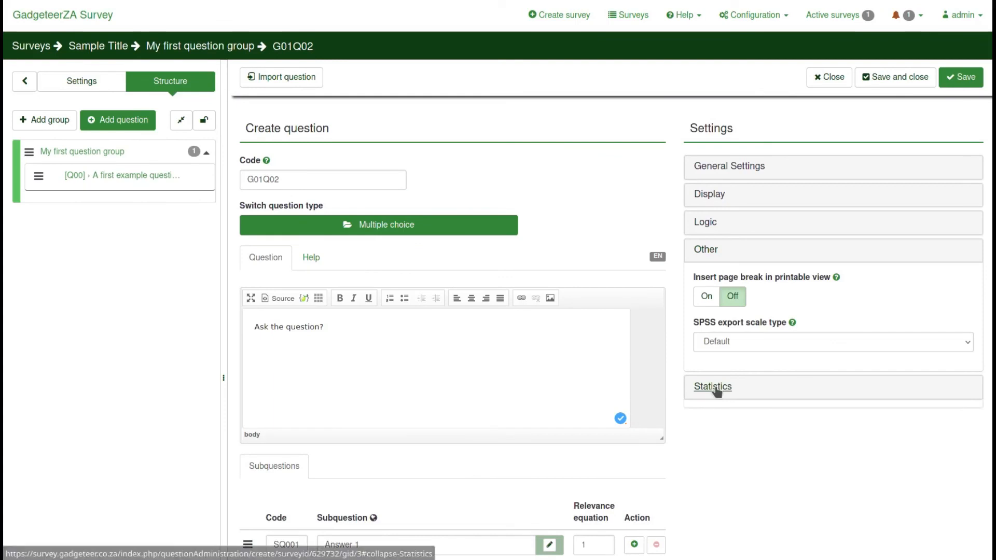
pyautogui.click(716, 387)
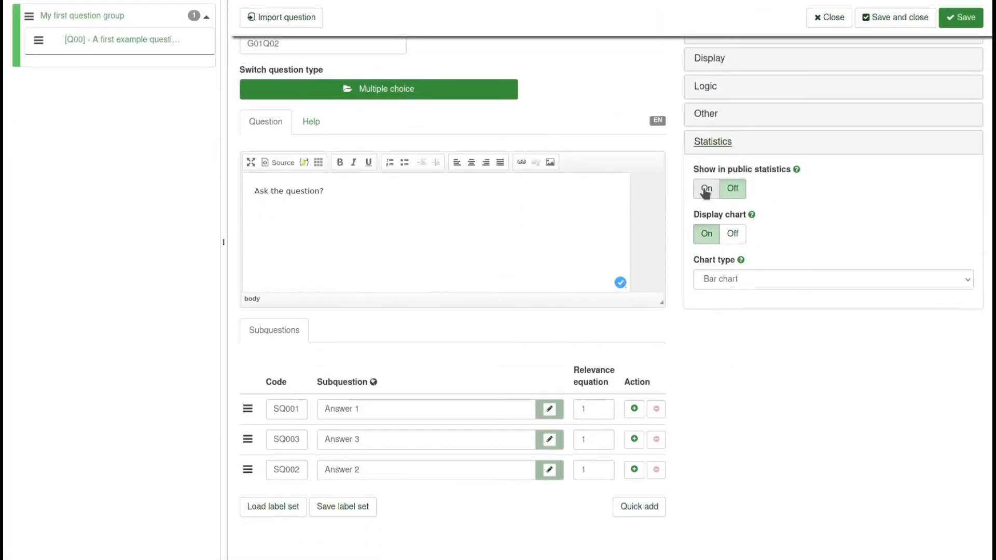
pyautogui.click(706, 190)
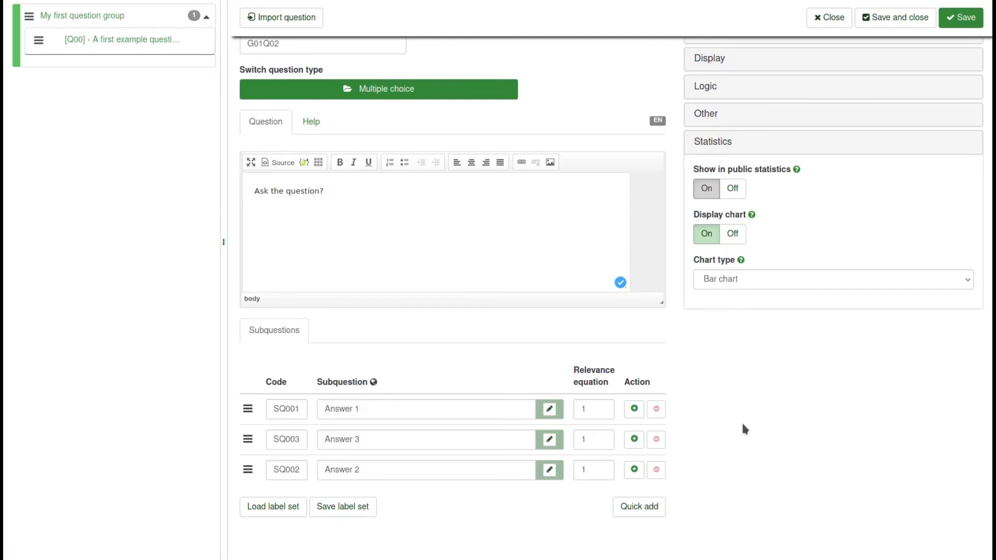
pyautogui.click(750, 279)
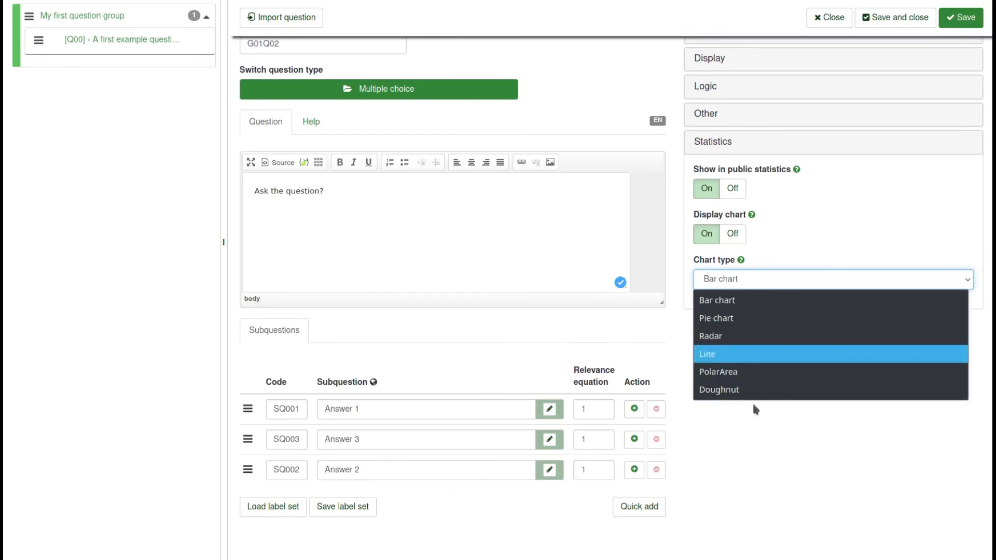
pyautogui.click(770, 452)
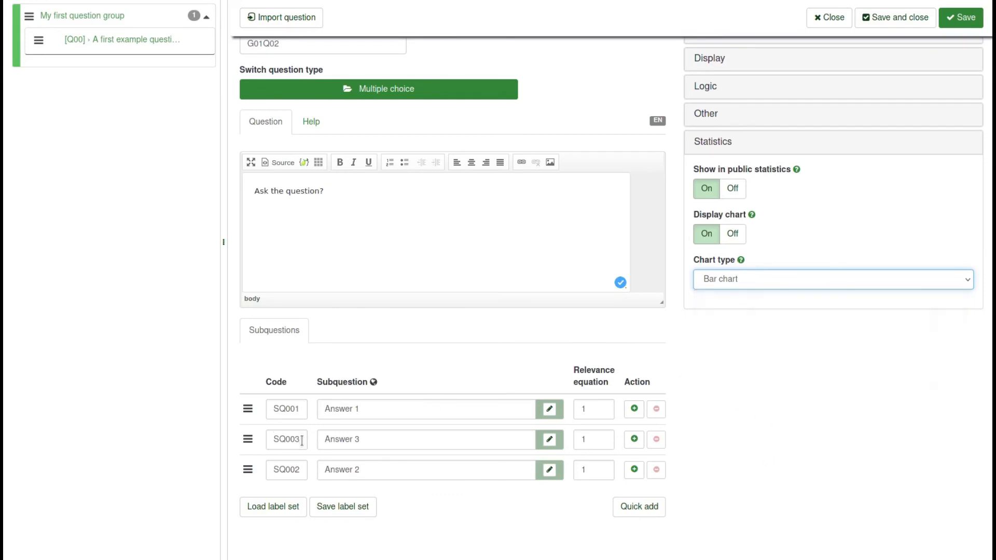
pyautogui.scroll(3, 363, 430)
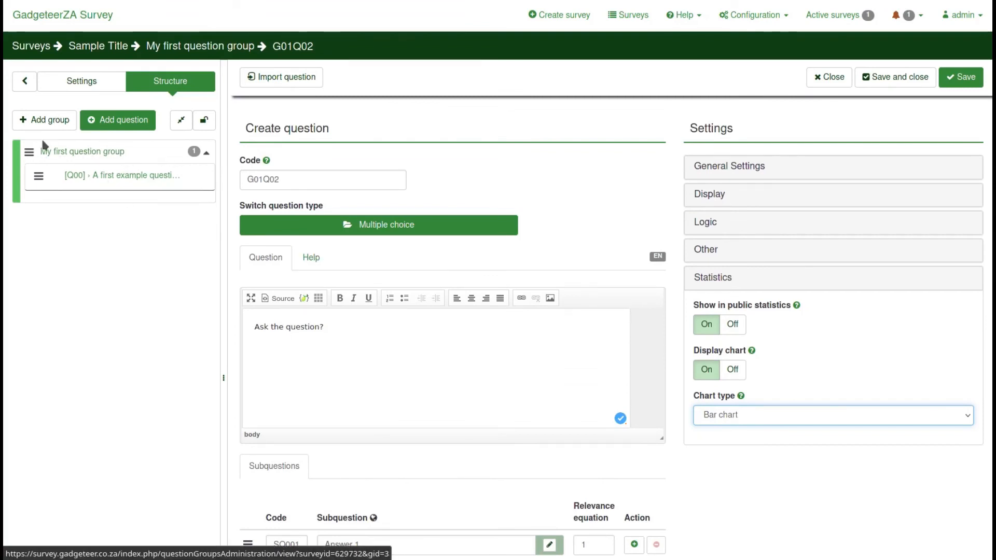
# From the admin home, open My account to show the user name, full name and email fields
pyautogui.click(73, 22)
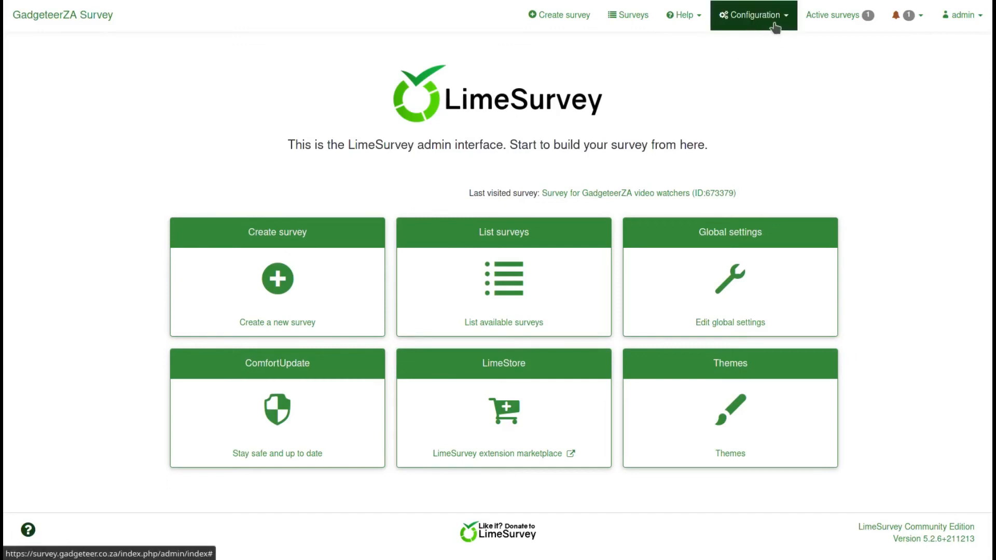
pyautogui.click(965, 20)
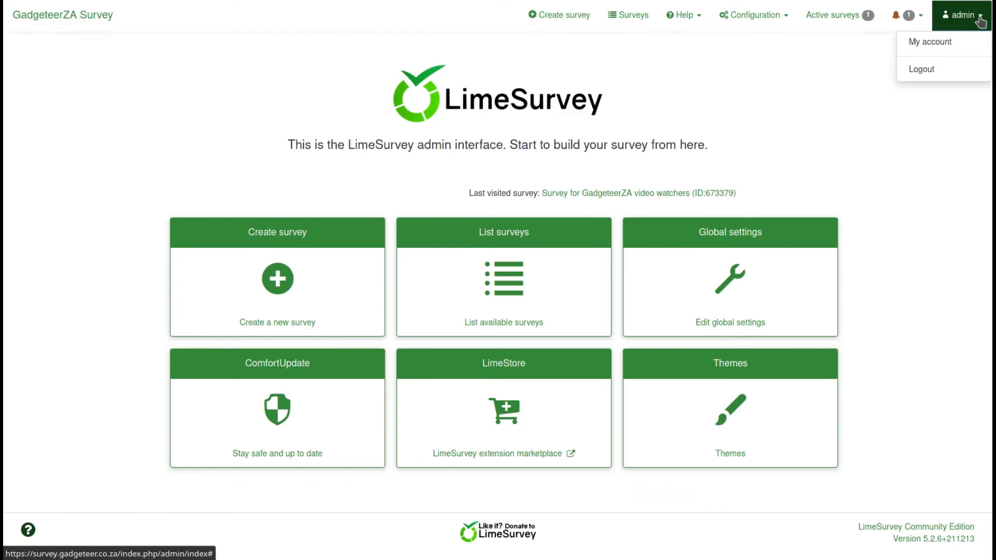
pyautogui.click(929, 45)
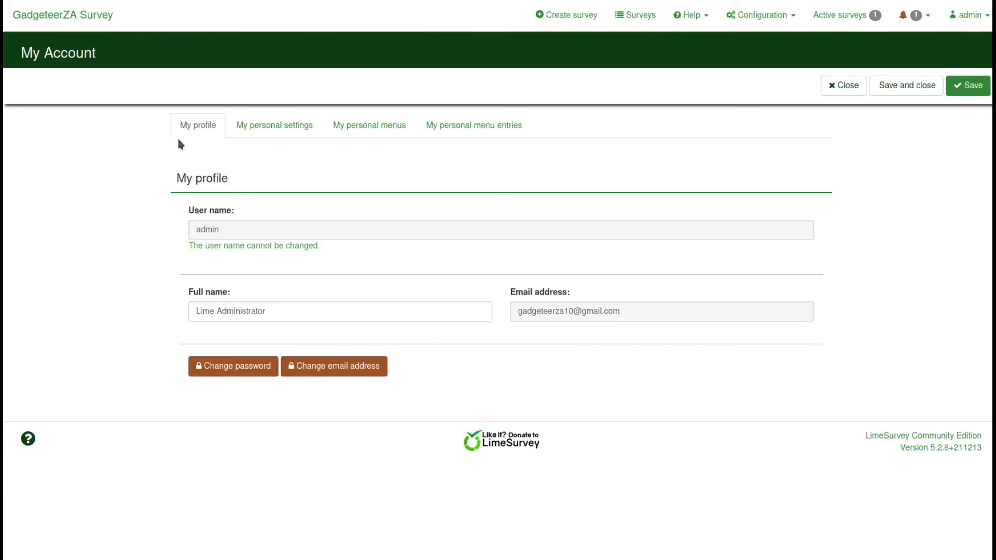
# Browse My personal settings, personal menus and menu entries, ending on the empty personal menus list
pyautogui.click(255, 132)
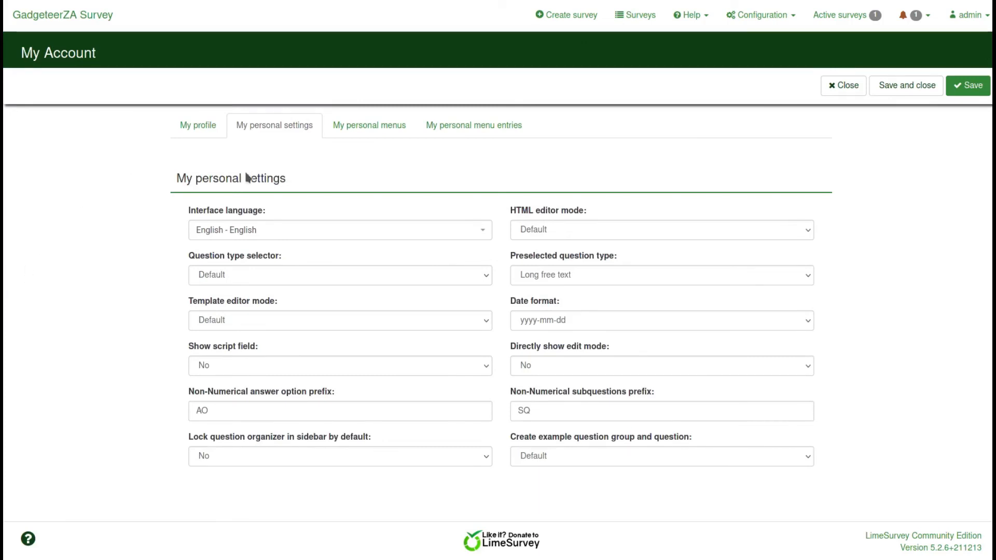
pyautogui.click(368, 128)
pyautogui.click(455, 128)
pyautogui.click(366, 128)
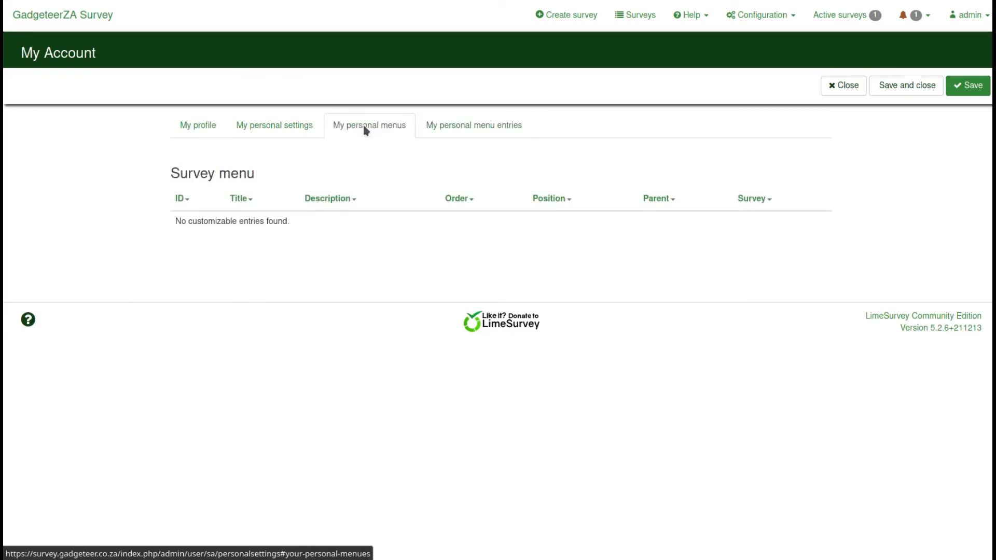
# Go to Configuration > Themes
pyautogui.click(984, 25)
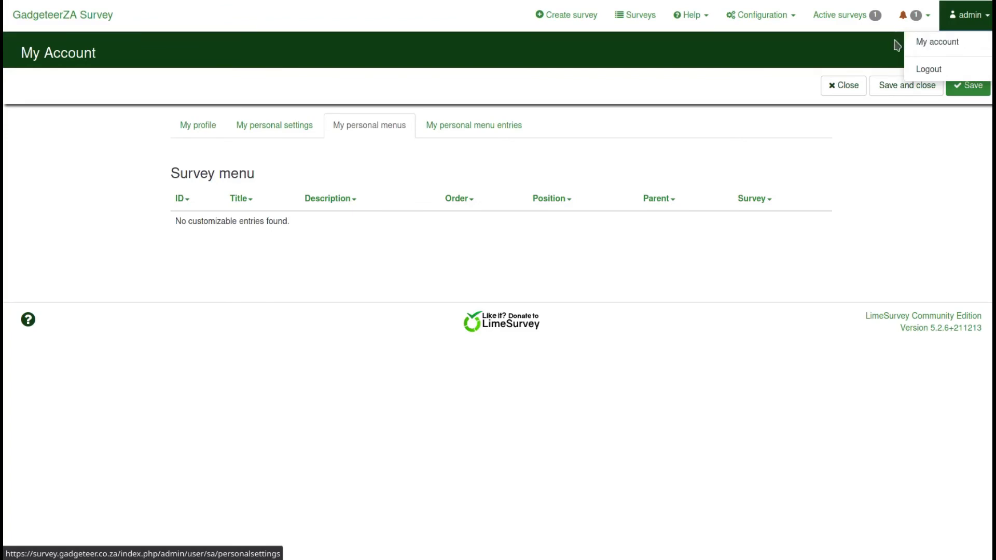
pyautogui.click(792, 26)
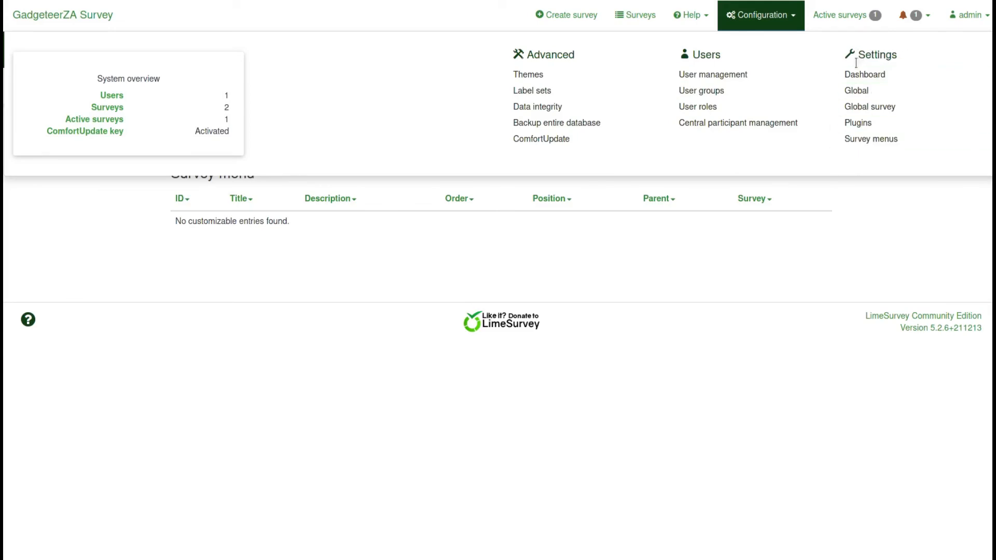
pyautogui.click(545, 81)
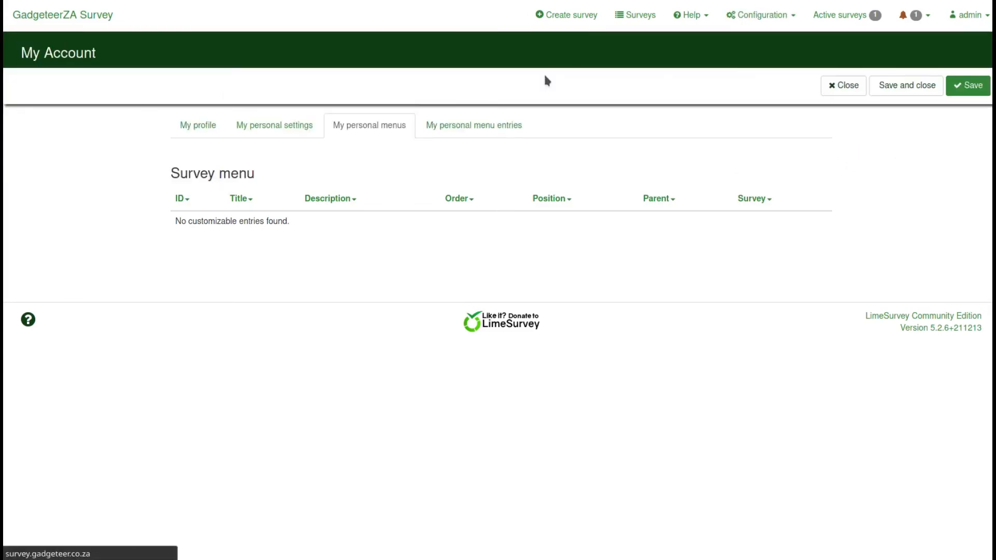
# Browse the Admin themes list, then the Question themes list with core themes like 5pointchoice
pyautogui.scroll(-4, 434, 249)
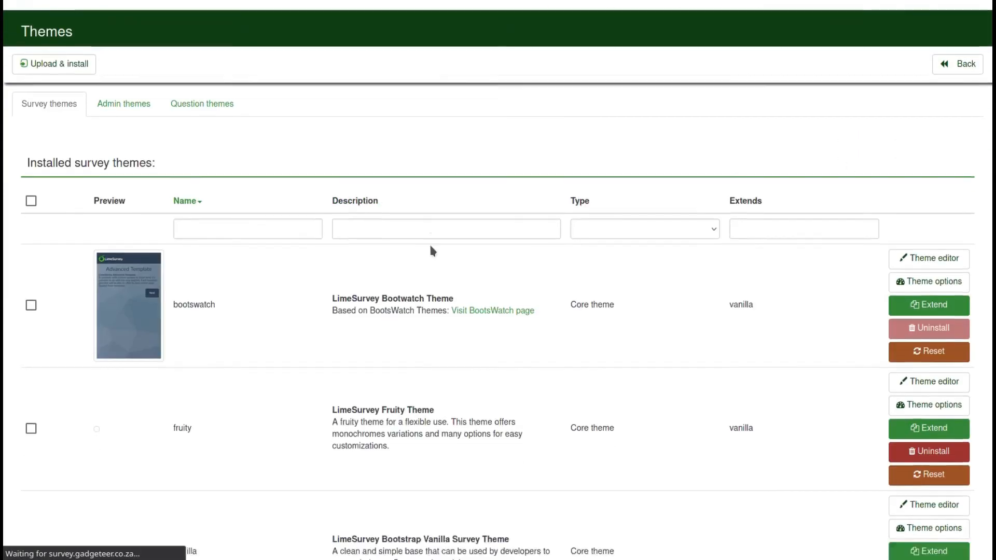
pyautogui.scroll(4, 429, 251)
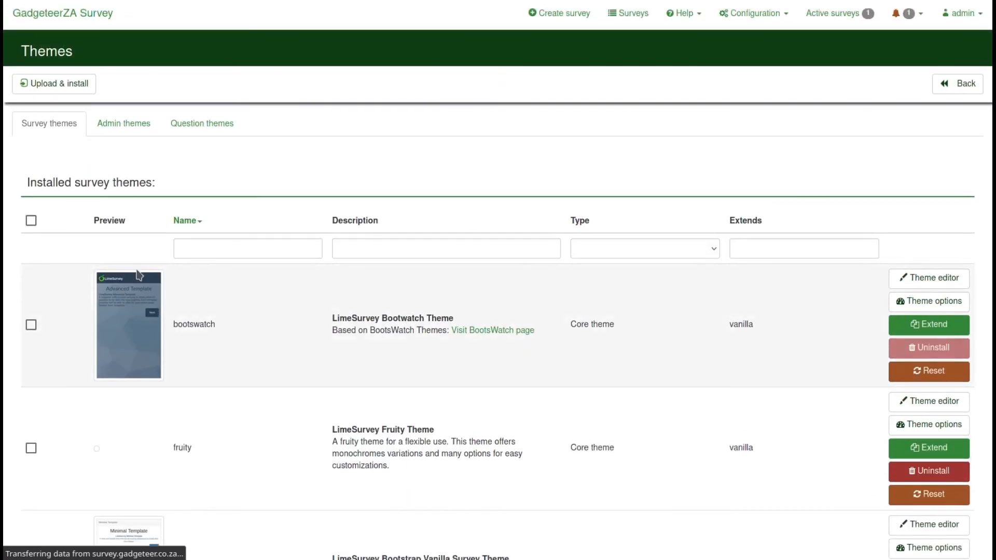
pyautogui.click(125, 127)
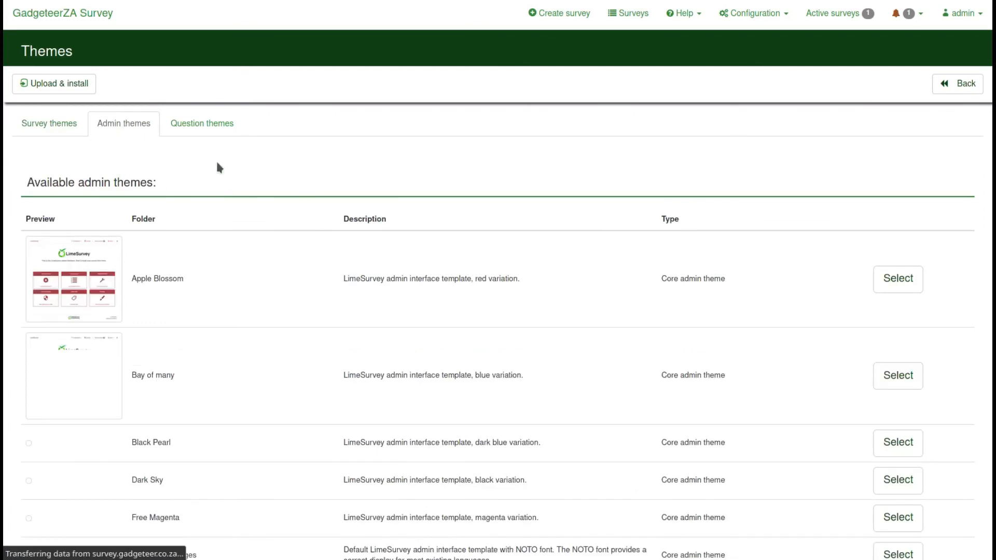
pyautogui.scroll(-3, 206, 238)
pyautogui.scroll(3, 206, 237)
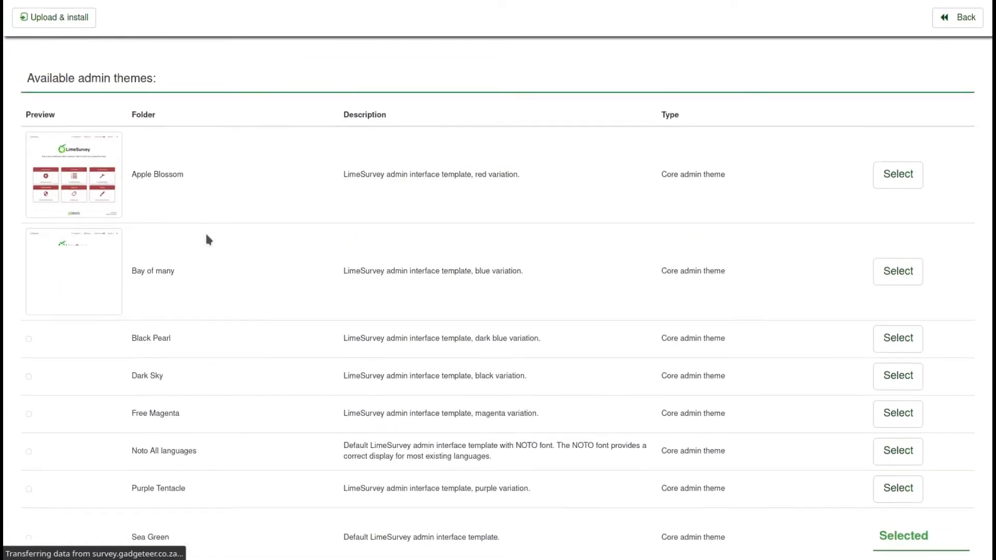
pyautogui.click(200, 128)
pyautogui.scroll(-2, 151, 246)
pyautogui.scroll(2, 149, 245)
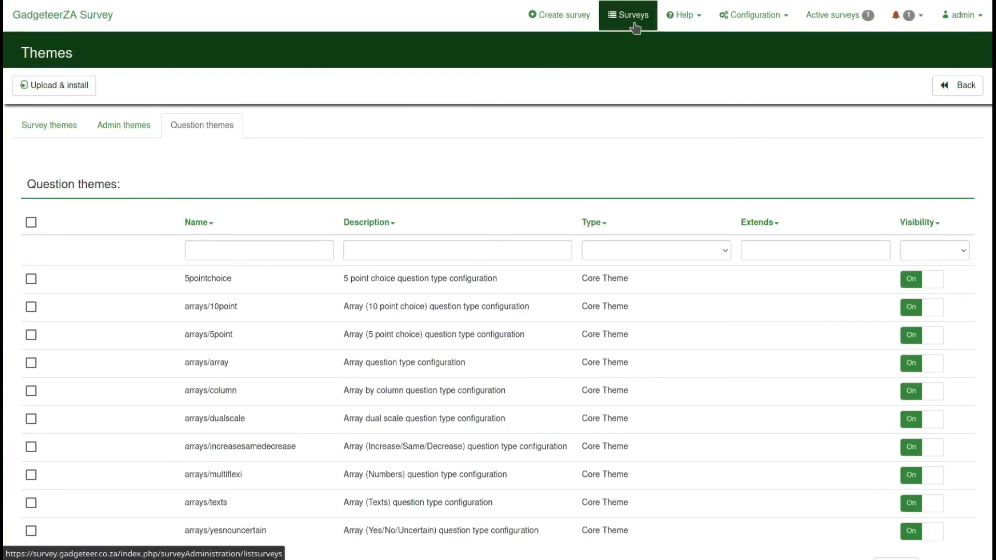
# Run Configuration > Data integrity and review the all-passed consistency check results
pyautogui.click(753, 19)
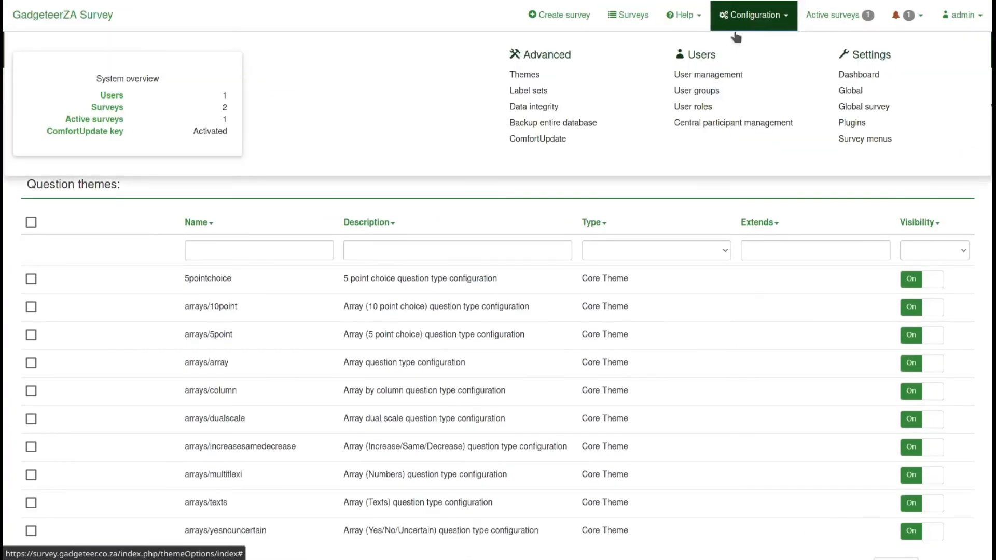
pyautogui.click(540, 109)
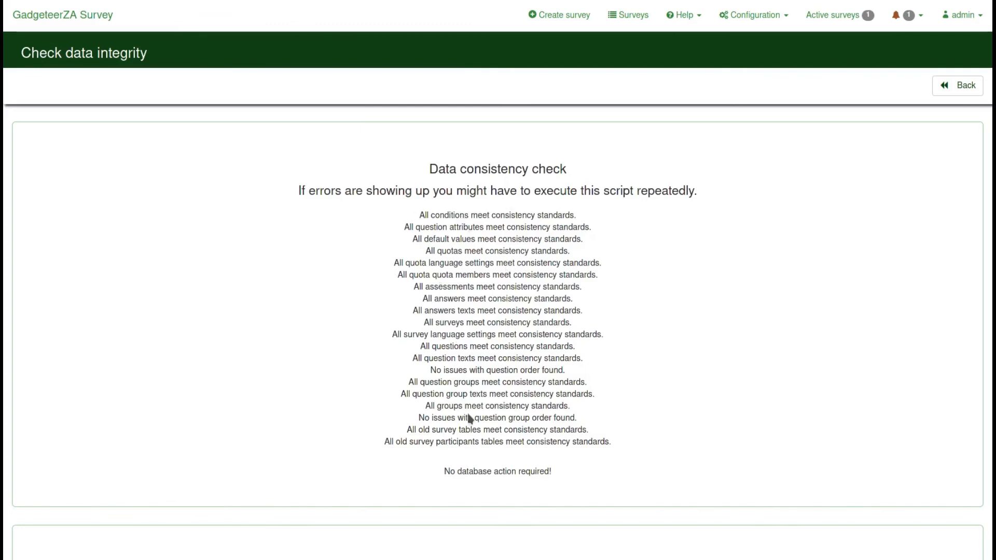
pyautogui.scroll(-5, 466, 309)
# Cancel the full database backup download, then run ComfortUpdate, confirming 5.2.6+211213 is up to date
pyautogui.click(784, 21)
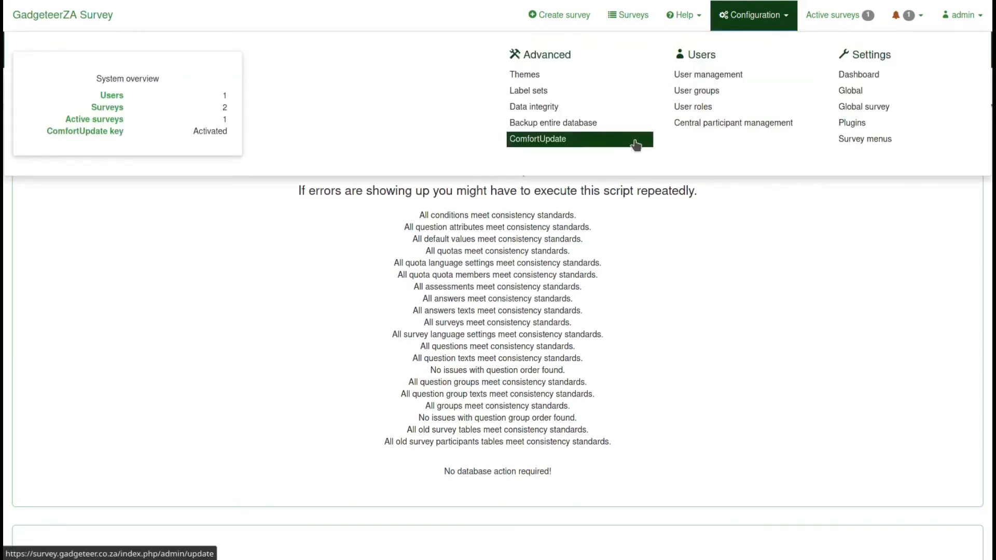
pyautogui.click(547, 123)
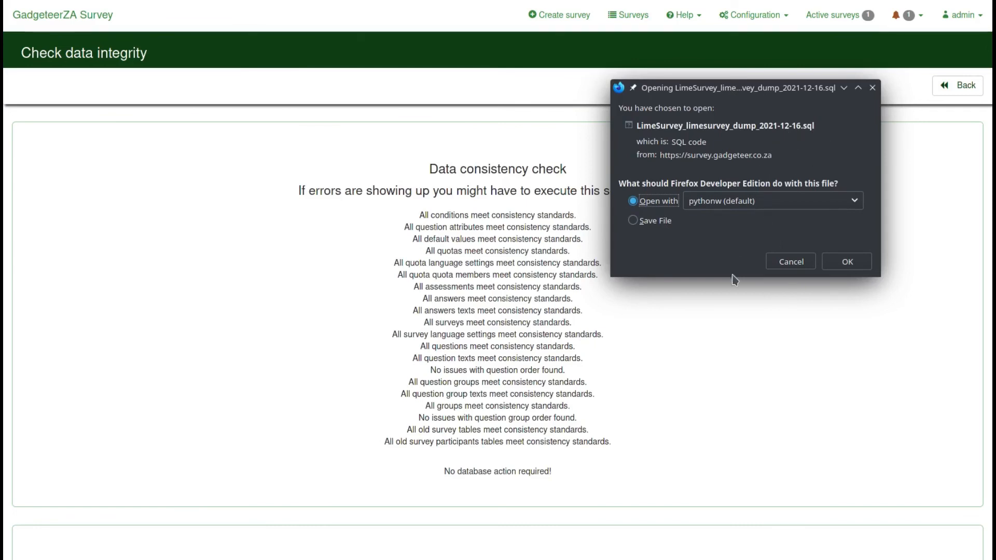
pyautogui.click(798, 266)
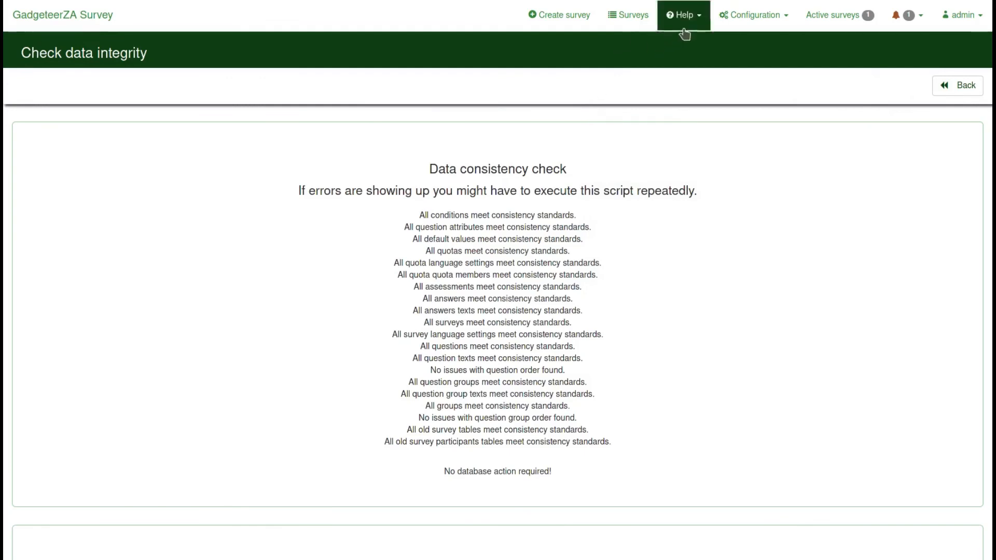
pyautogui.click(733, 21)
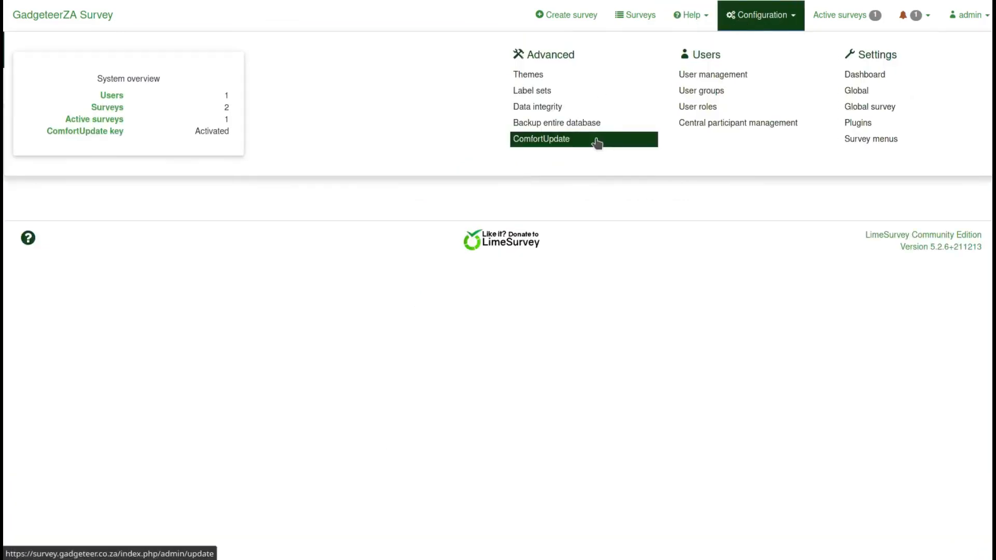
pyautogui.click(568, 143)
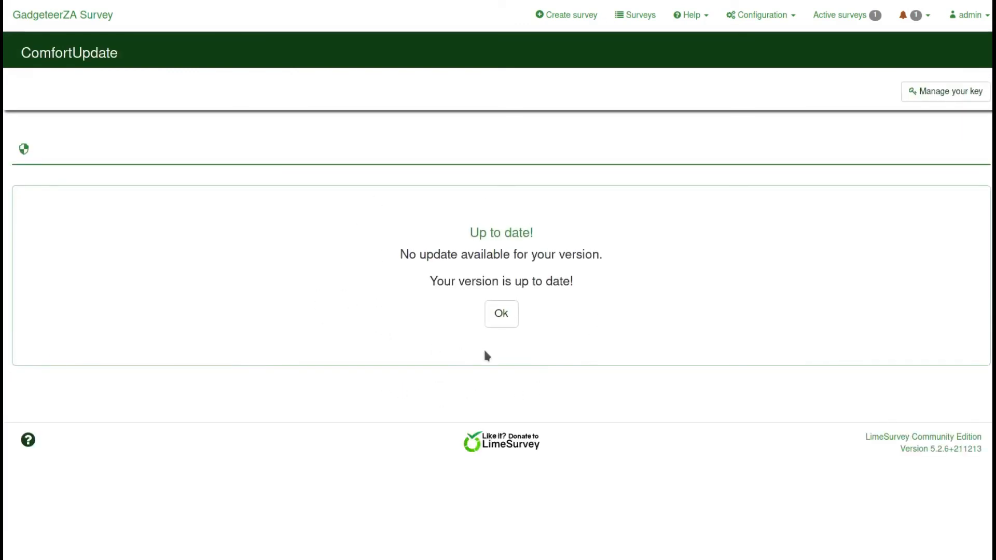
# Dismiss the up-to-date notice and go to Configuration > User roles, which lists no roles
pyautogui.click(505, 315)
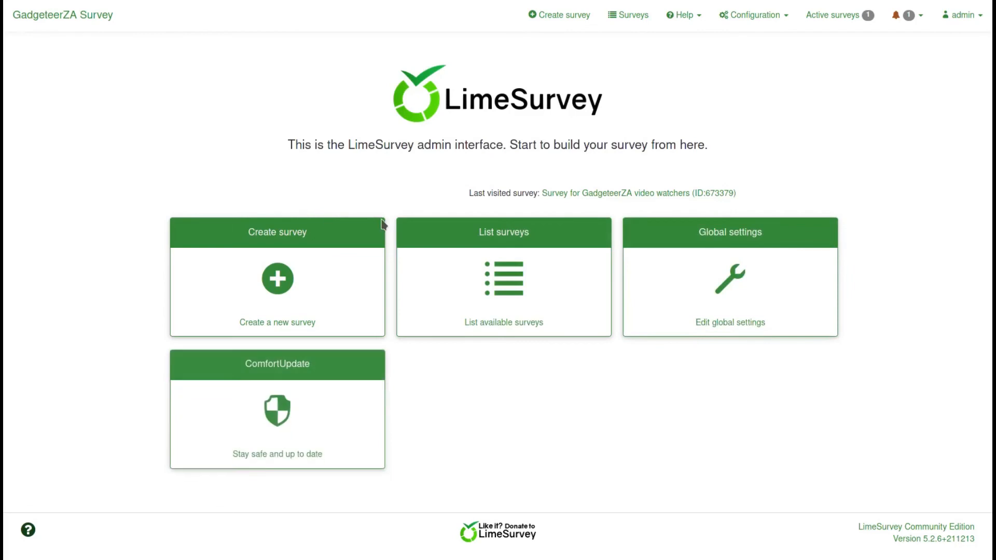
pyautogui.click(742, 14)
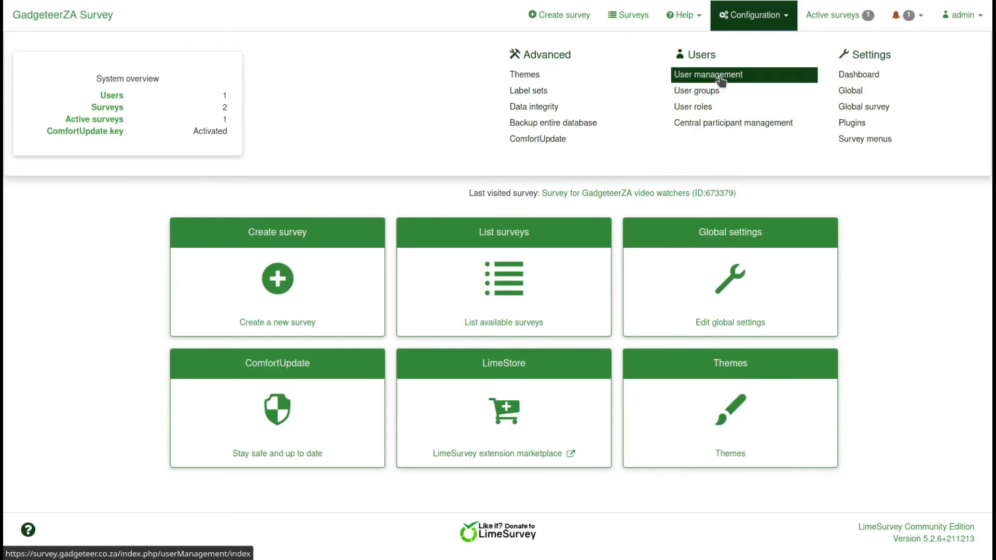
pyautogui.click(705, 107)
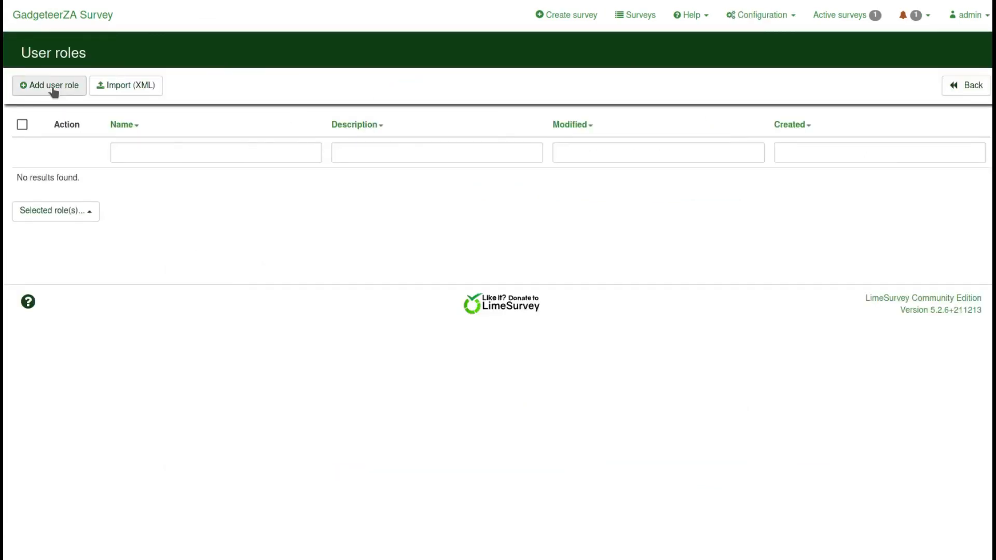
pyautogui.click(84, 211)
pyautogui.click(51, 91)
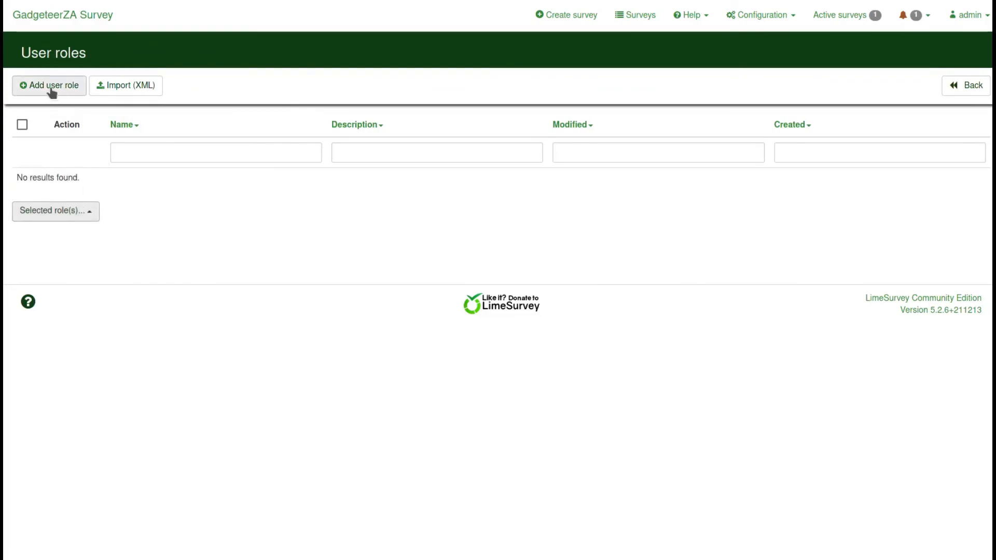
pyautogui.click(397, 120)
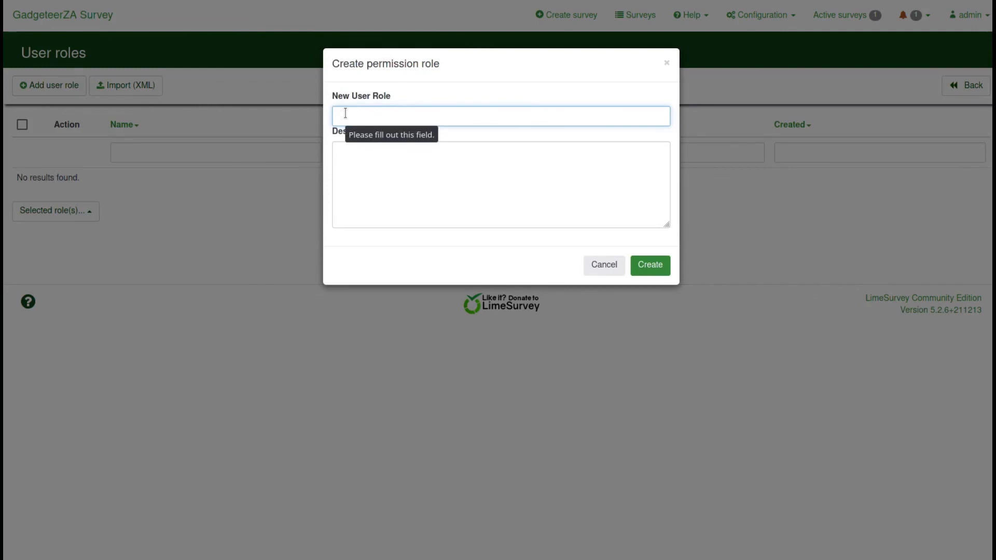
pyautogui.click(348, 158)
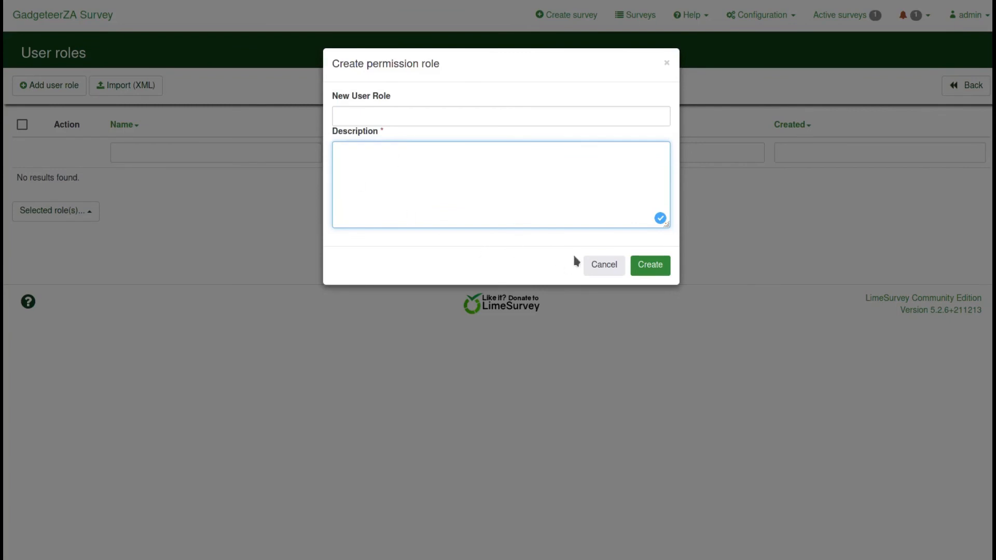
pyautogui.click(604, 268)
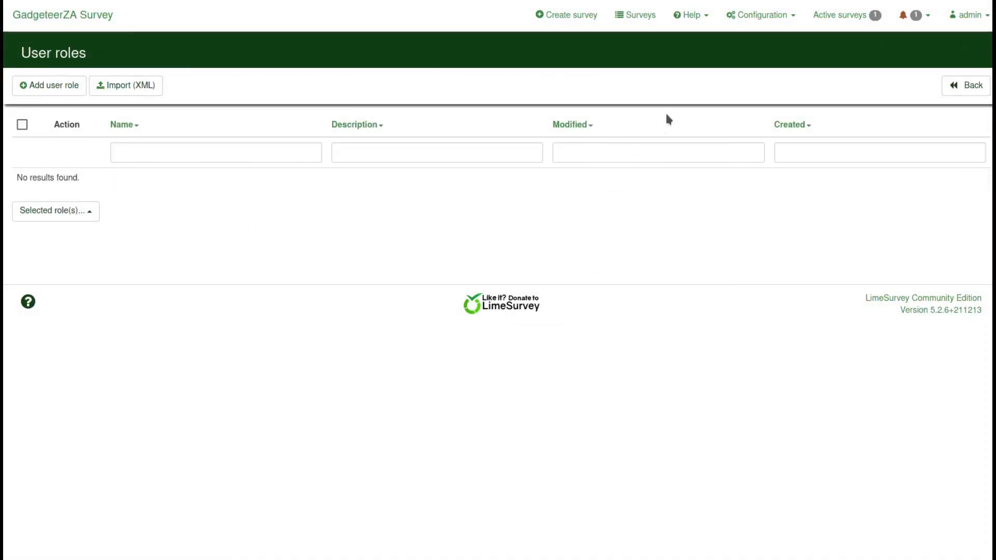
pyautogui.click(790, 21)
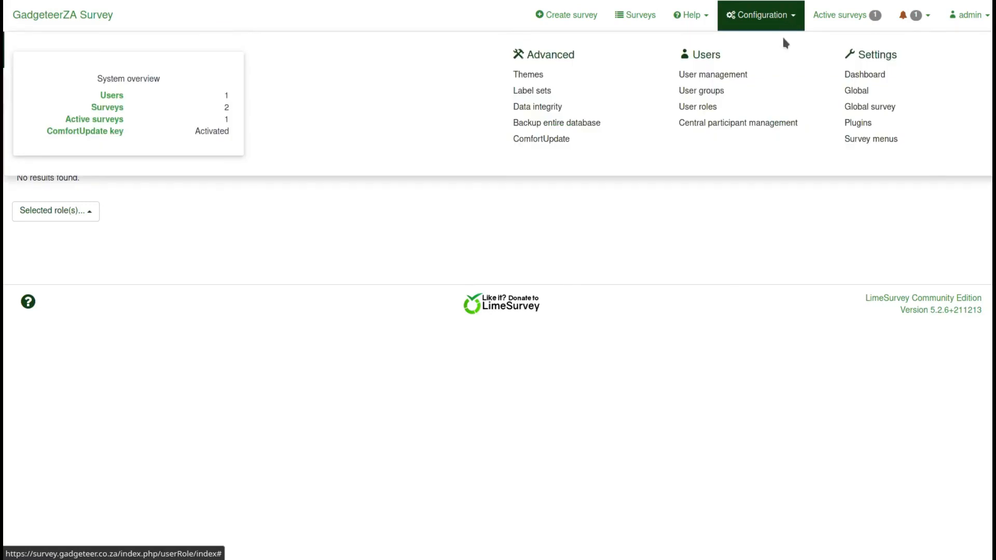
pyautogui.click(858, 79)
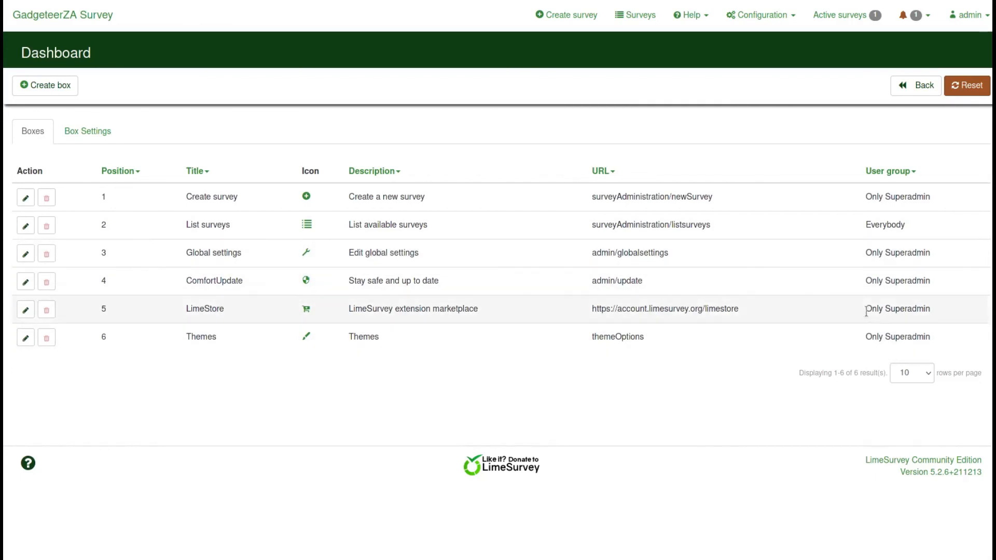
# Review the dashboard Box Settings, then open Configuration > Global showing 1 user and 2 surveys
pyautogui.click(81, 132)
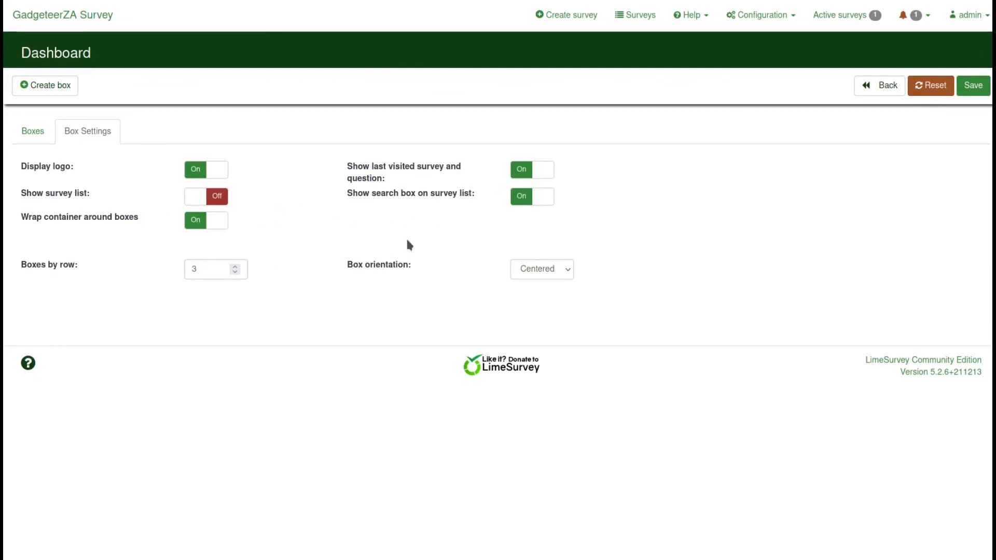
pyautogui.click(783, 20)
pyautogui.click(849, 92)
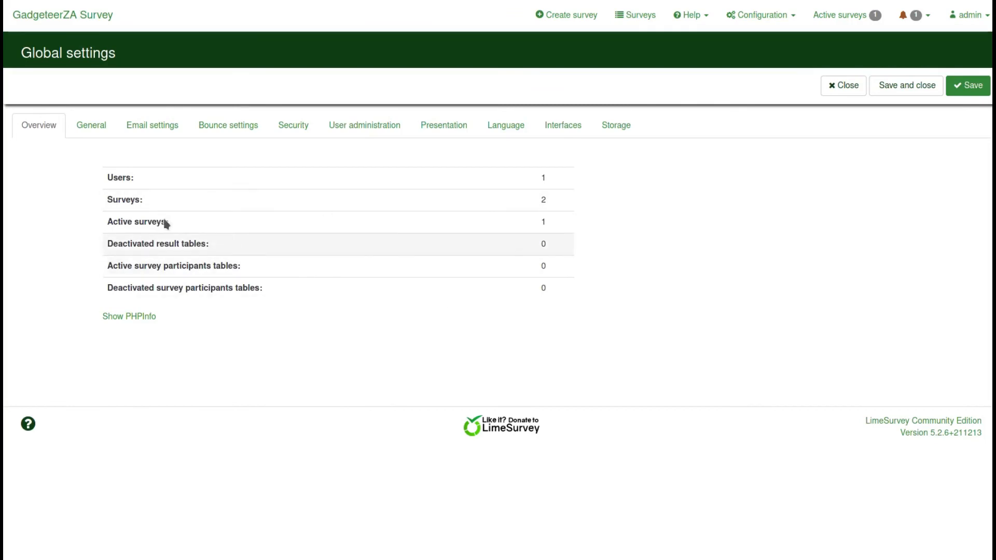
# Look over the General settings, then show Email settings: SMTP via smtp.gmail.com with StartTLS
pyautogui.click(88, 132)
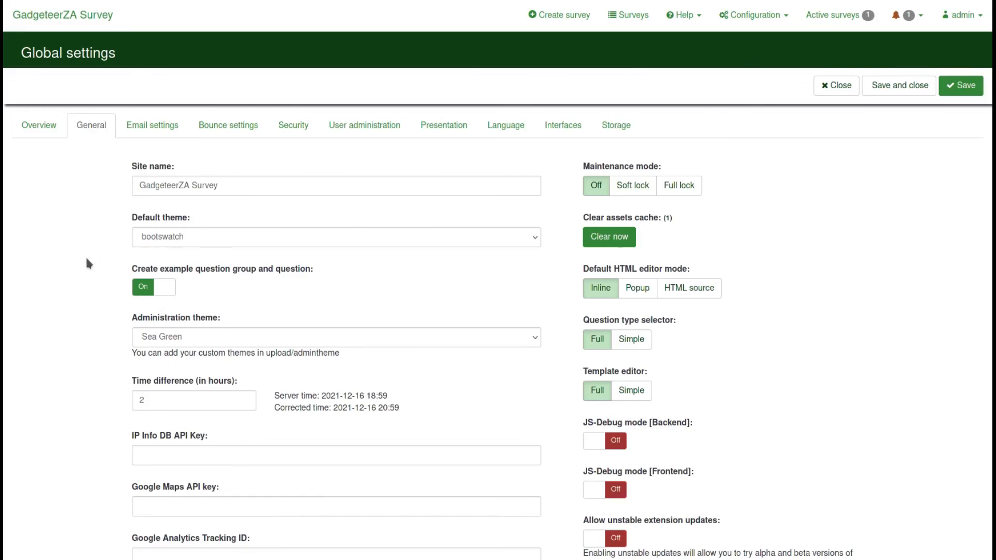
pyautogui.scroll(-1, 85, 255)
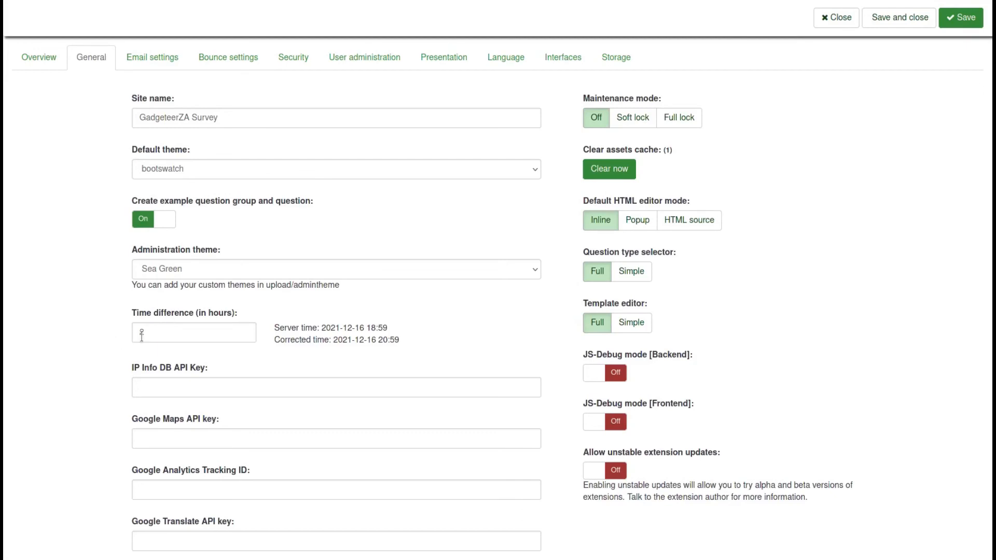
pyautogui.scroll(-1, 105, 365)
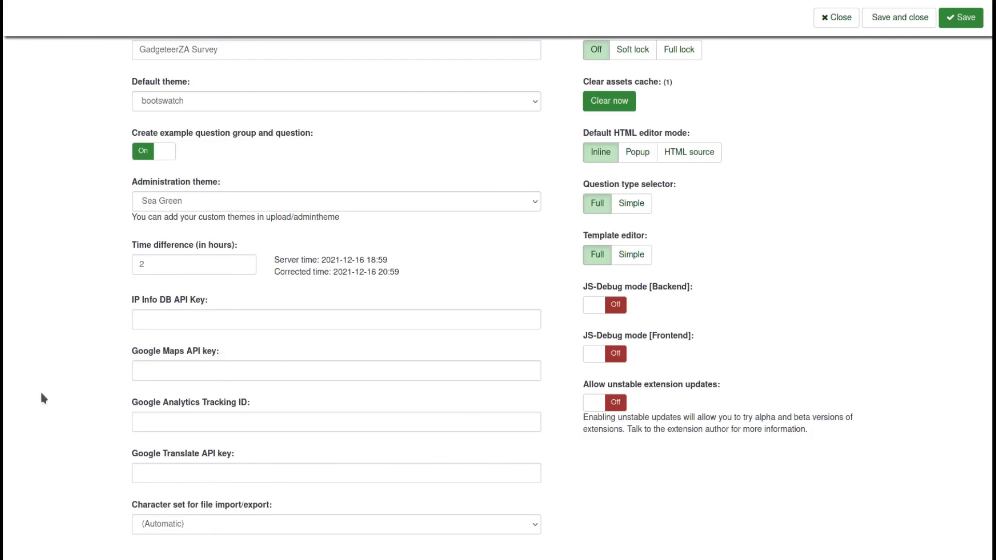
pyautogui.scroll(3, 49, 387)
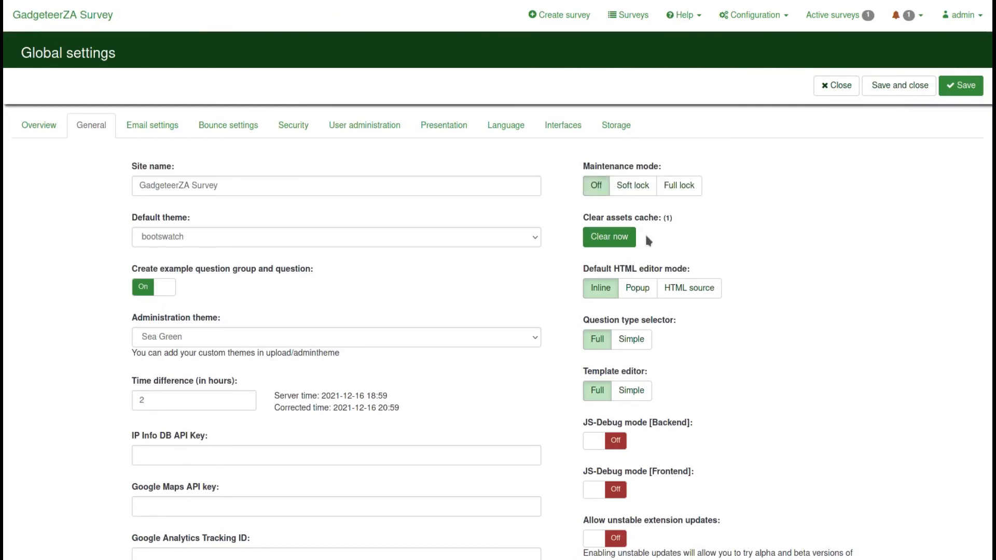
pyautogui.scroll(-1, 818, 294)
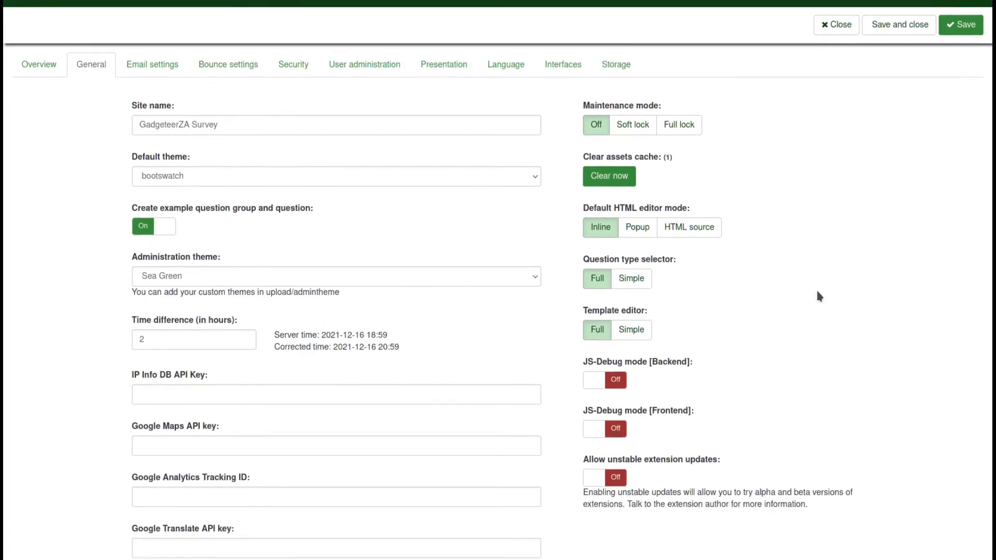
pyautogui.scroll(1, 818, 293)
pyautogui.click(154, 124)
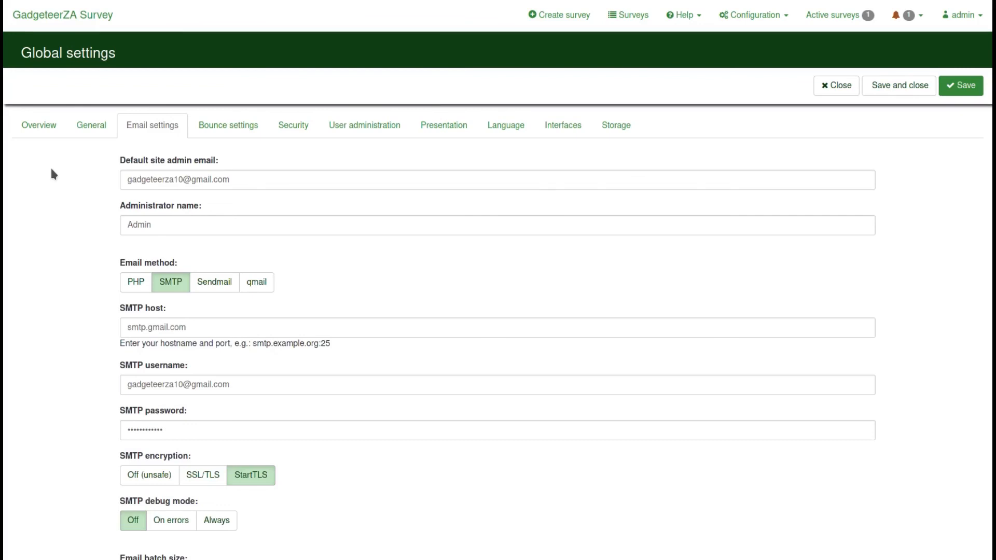
# Glance at Bounce settings, then review Security options for XSS filtering, iframe embedding and Force HTTPS
pyautogui.click(234, 131)
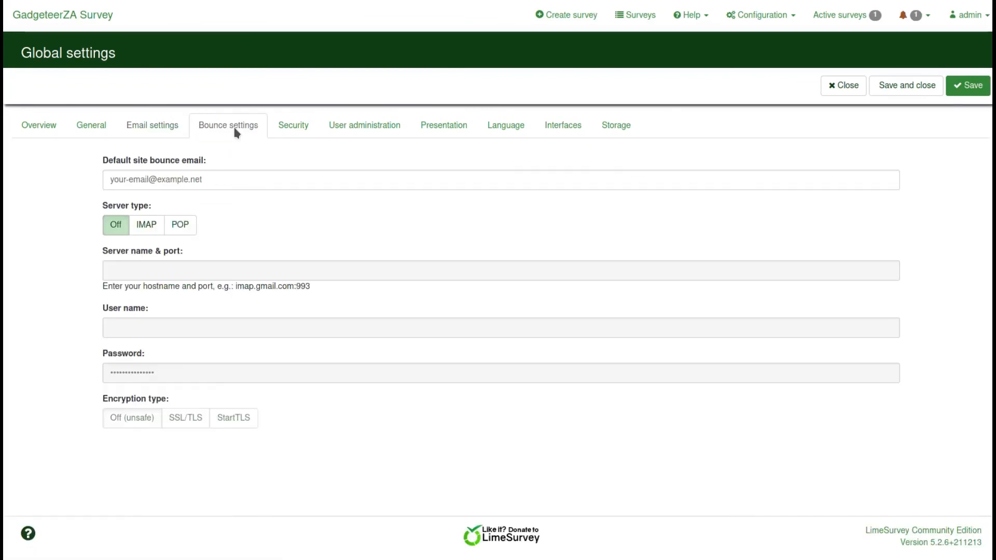
pyautogui.click(289, 130)
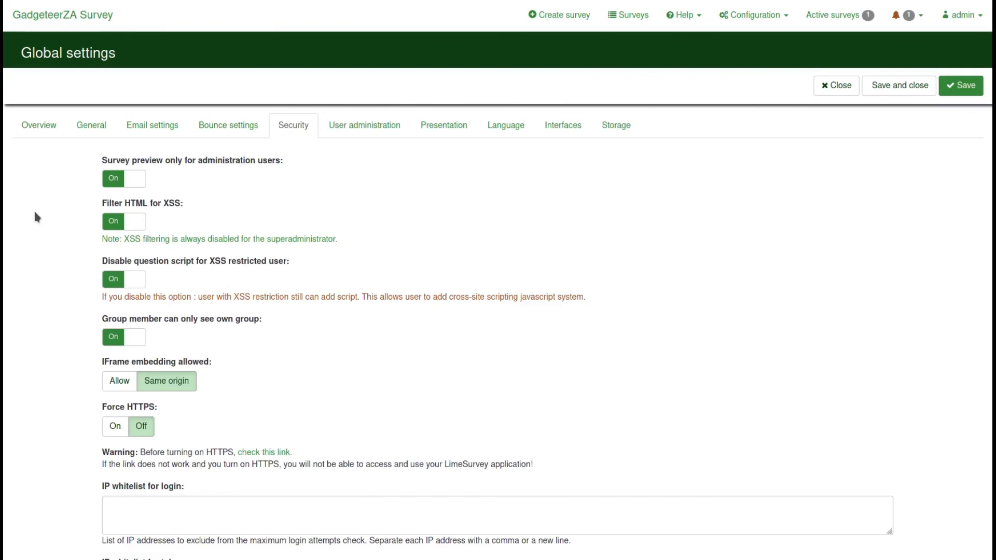
pyautogui.scroll(-4, 37, 273)
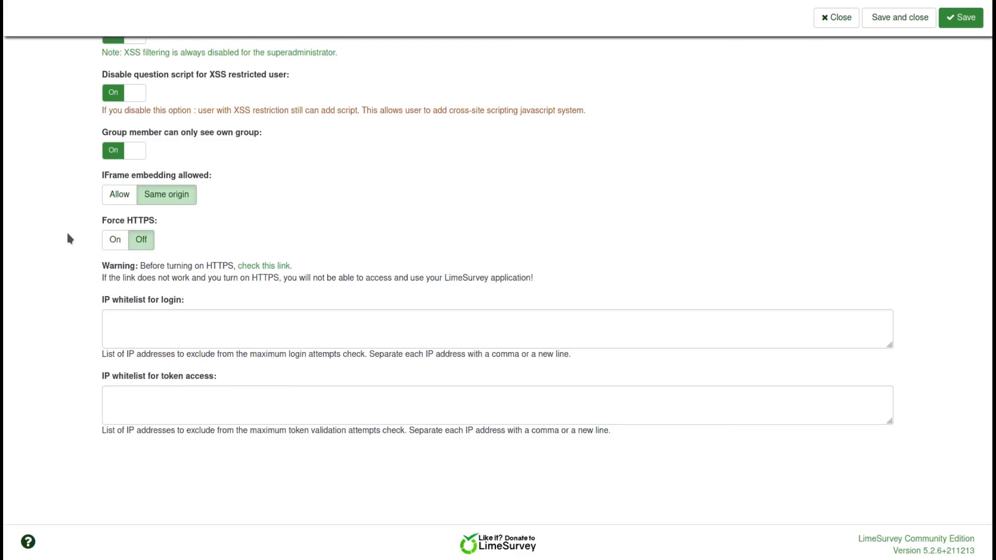
pyautogui.scroll(4, 68, 235)
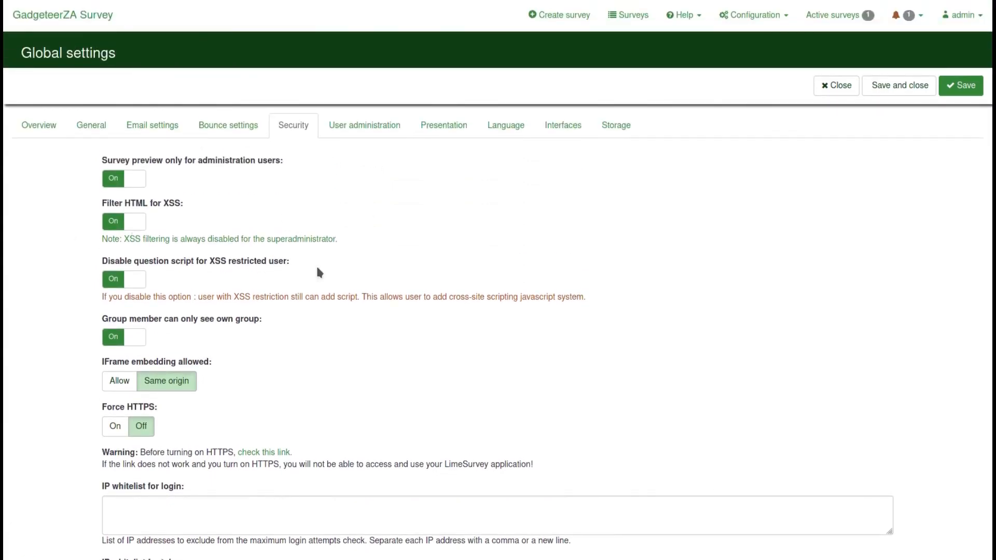
# Step through the User administration, Presentation, Language, Interfaces and Storage tabs, then close without saving
pyautogui.click(365, 131)
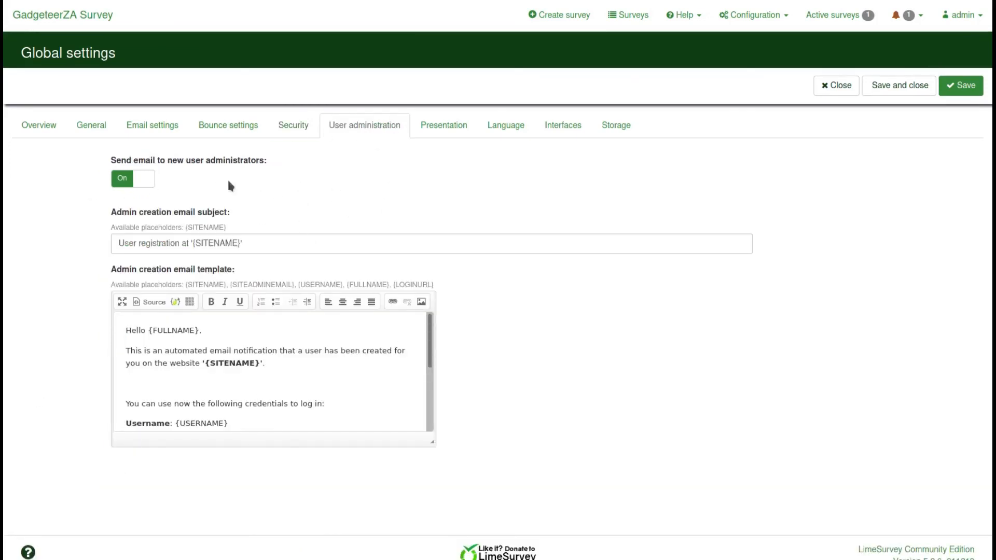
pyautogui.click(444, 128)
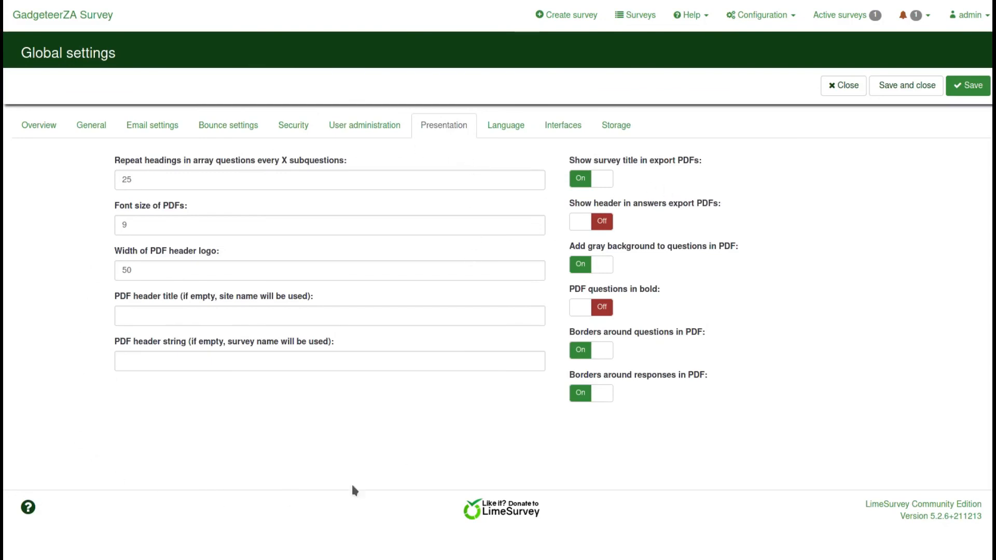
pyautogui.click(508, 125)
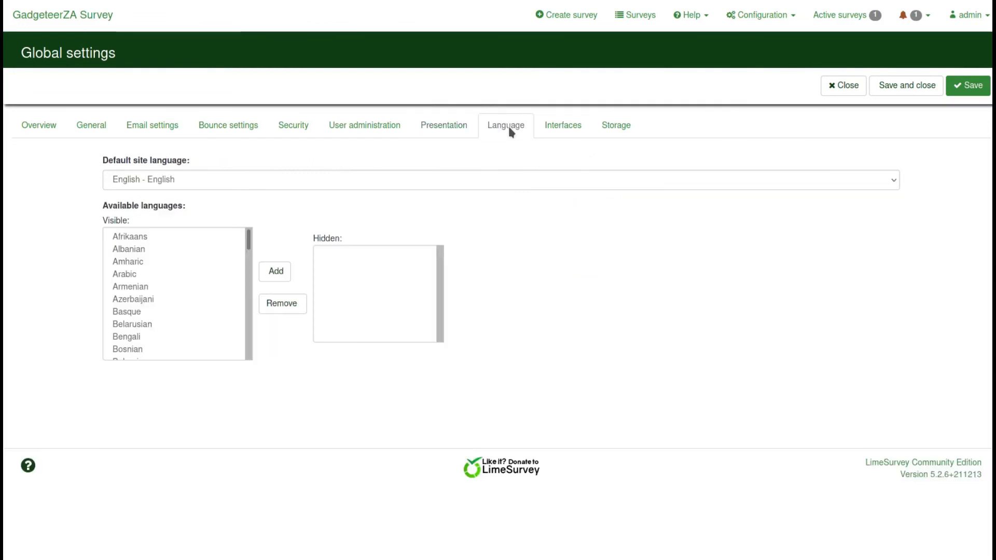
pyautogui.click(564, 128)
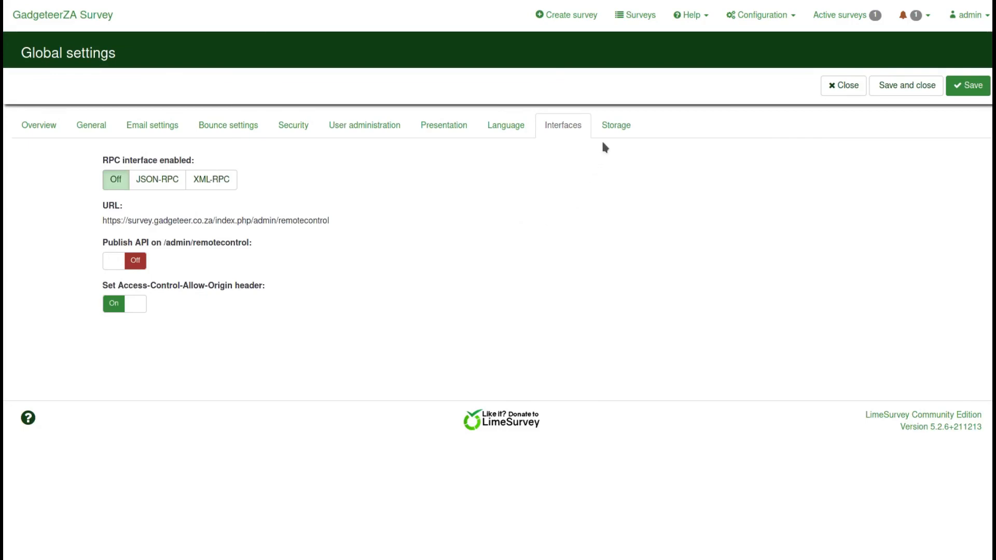
pyautogui.click(615, 126)
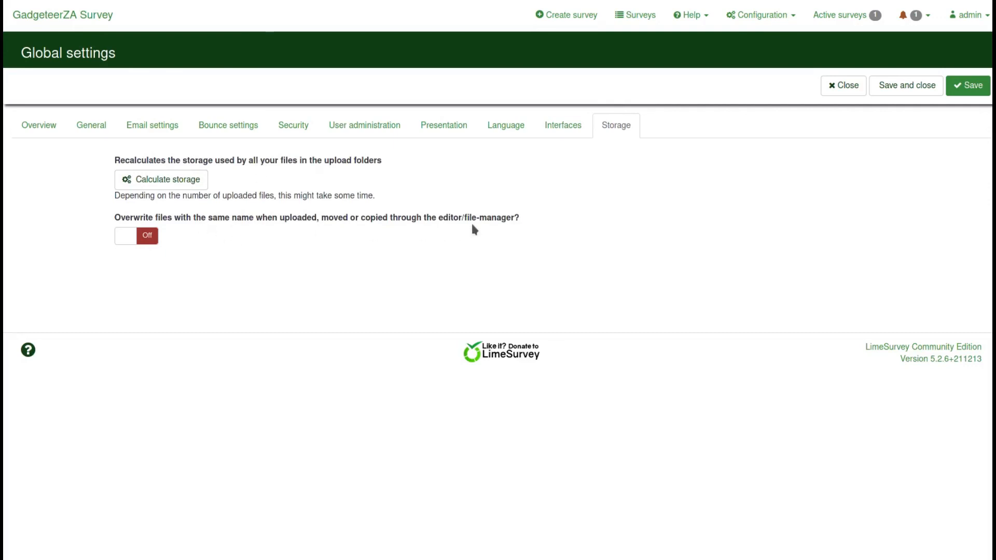
pyautogui.click(852, 93)
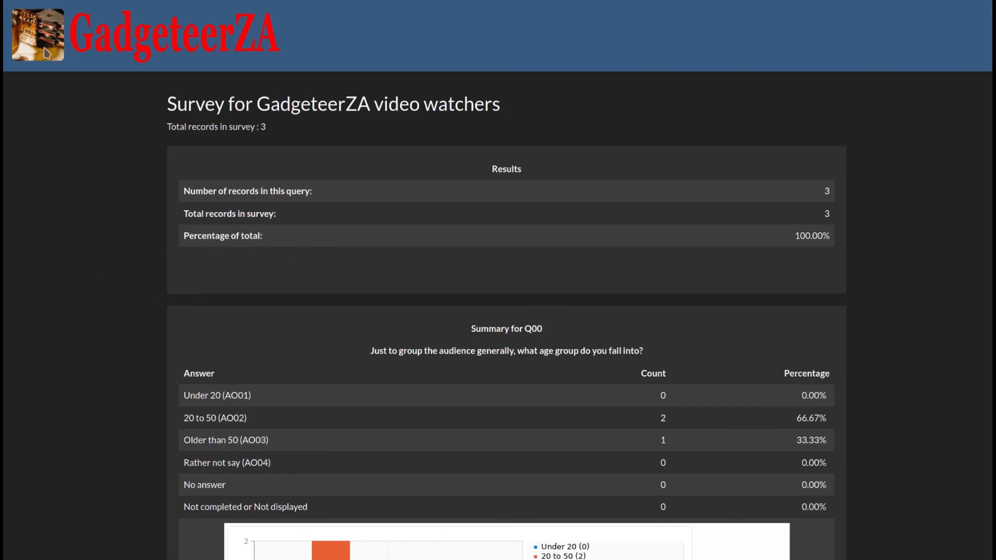
# Scroll past the Q00, G01Q02, G01Q03 and G02Q04 charts to the G02Q05 [2] ranking chart
pyautogui.scroll(-5, 142, 240)
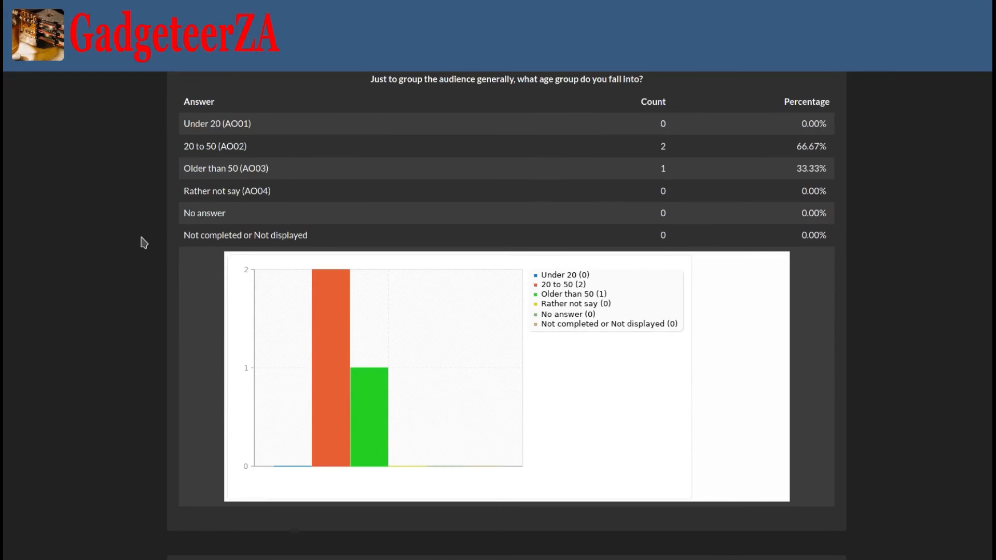
pyautogui.scroll(-6, 144, 242)
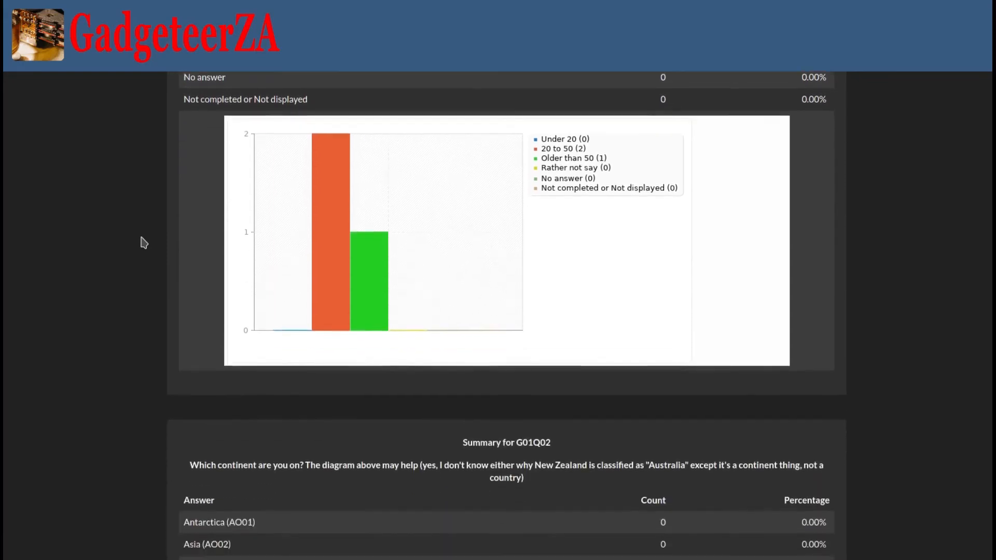
pyautogui.scroll(-4, 144, 242)
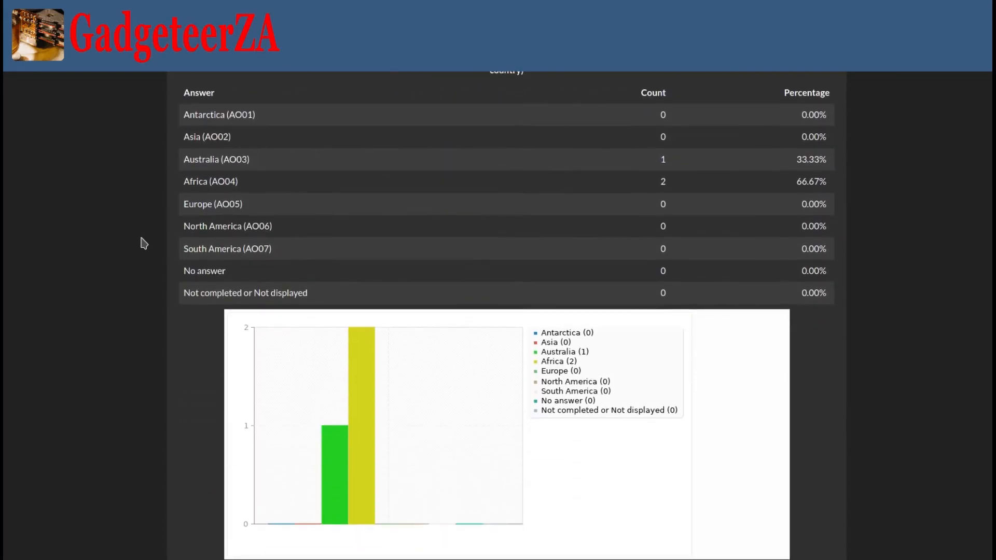
pyautogui.scroll(-1, 144, 243)
pyautogui.scroll(-5, 144, 244)
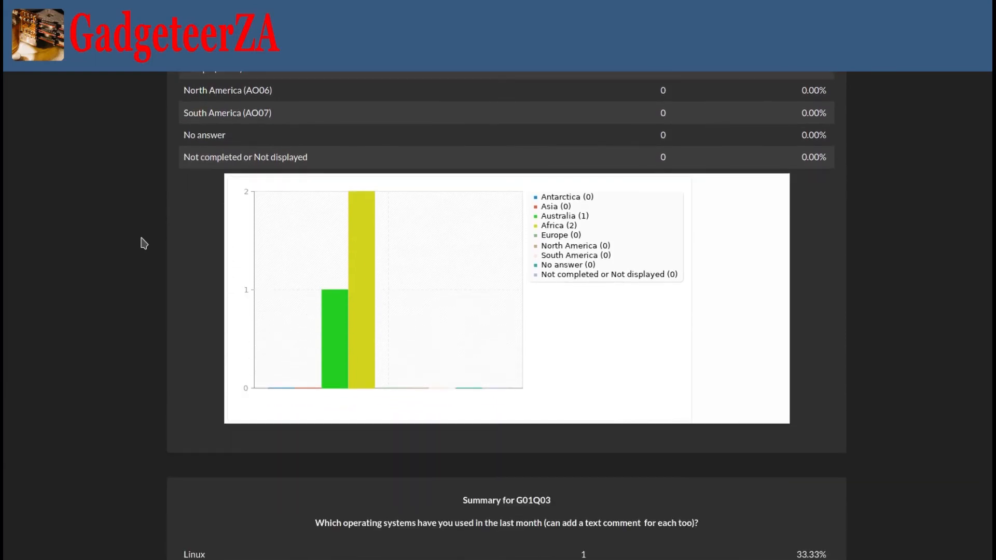
pyautogui.scroll(-1, 144, 244)
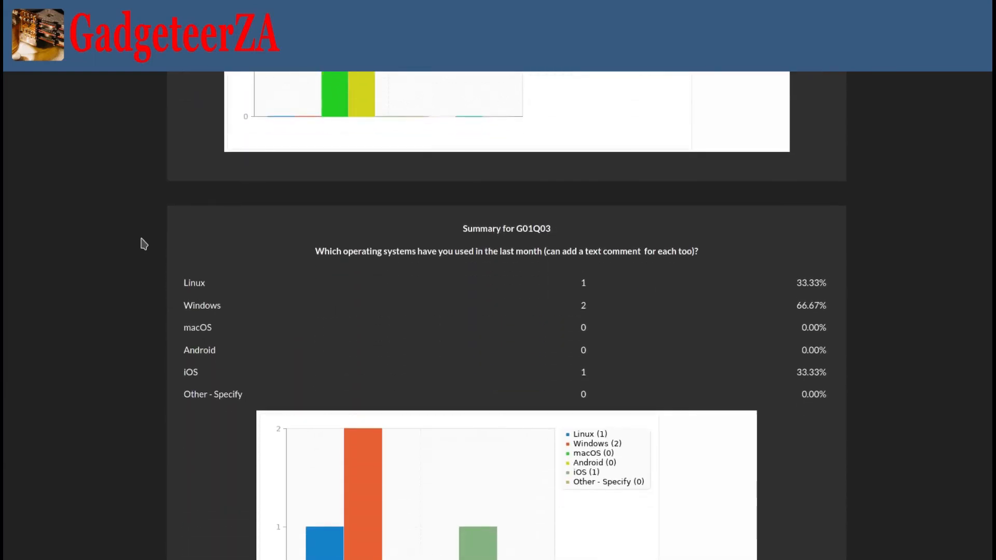
pyautogui.scroll(-1, 144, 243)
pyautogui.scroll(-1, 144, 244)
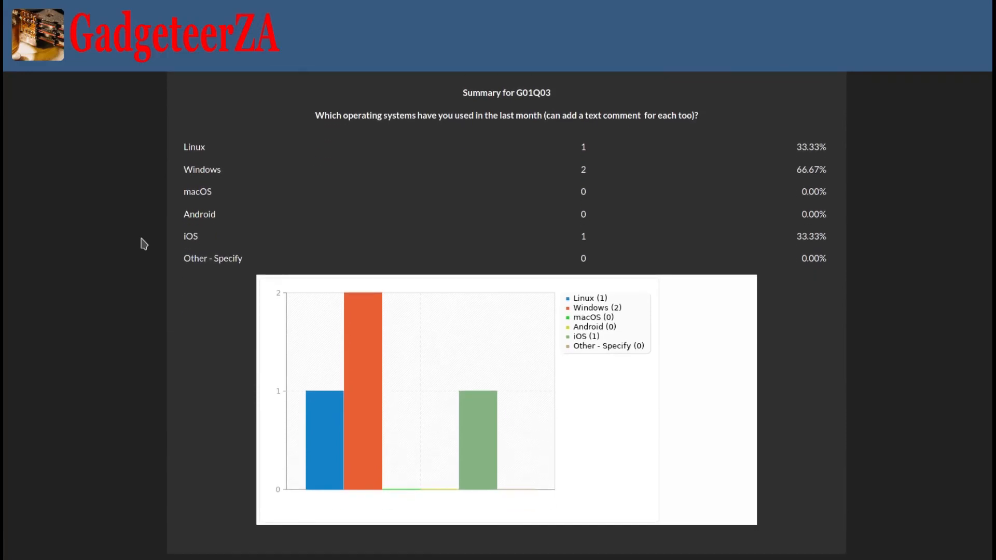
pyautogui.scroll(-4, 144, 244)
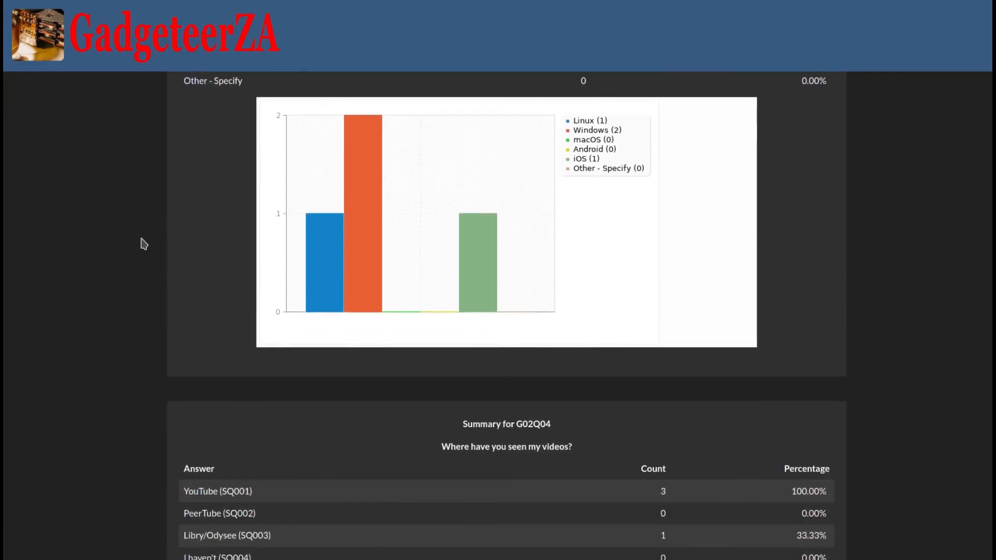
pyautogui.scroll(-5, 144, 244)
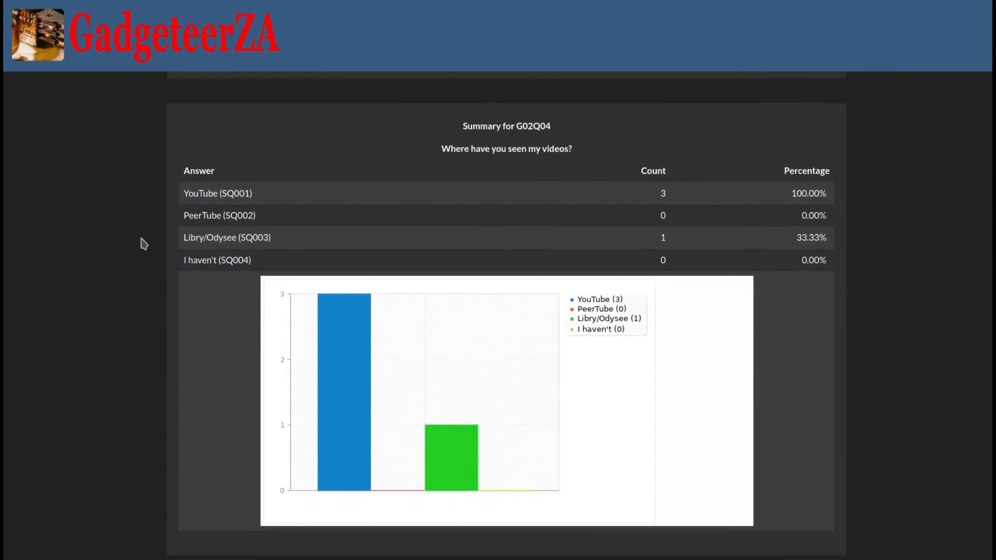
pyautogui.scroll(-1, 144, 244)
pyautogui.scroll(-10, 144, 244)
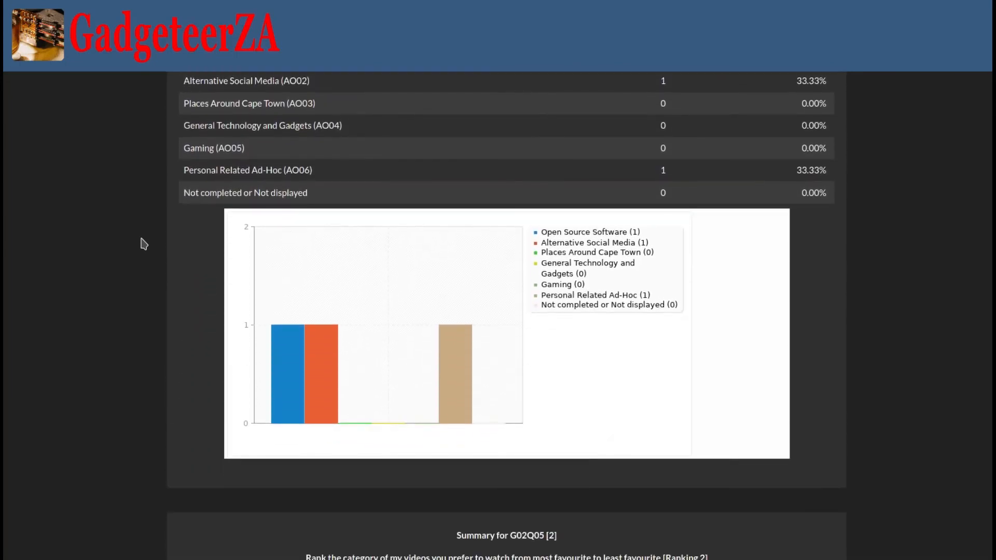
pyautogui.scroll(-9, 144, 243)
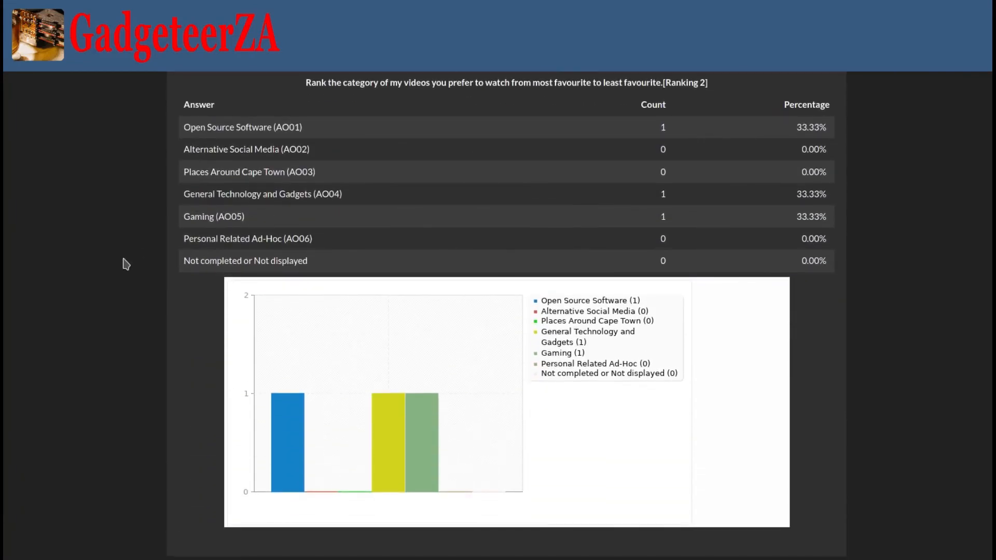
# Scroll on through G02Q05 [3]–[6] and the G02Q06 pie chart to the G02Q07 table and chart
pyautogui.scroll(-1, 154, 224)
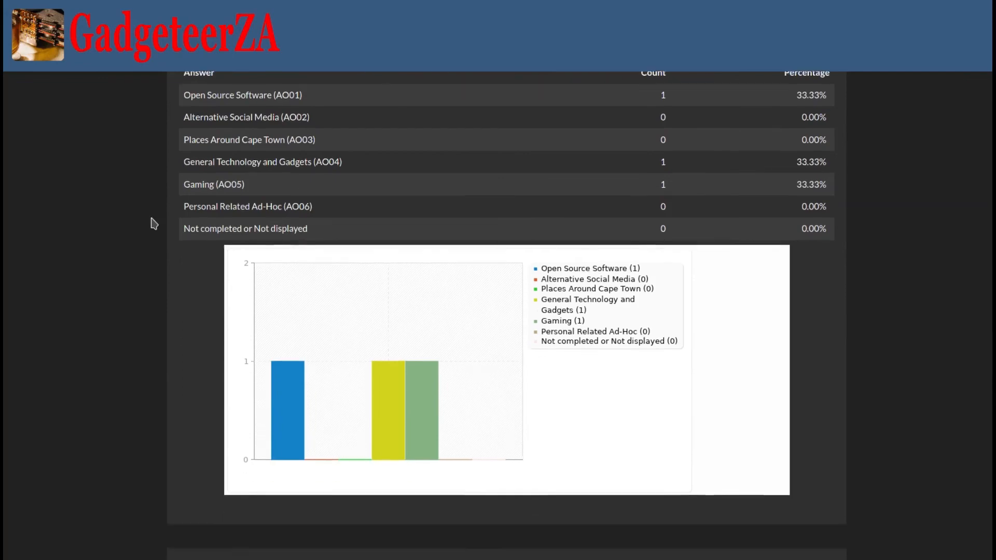
pyautogui.scroll(-9, 154, 224)
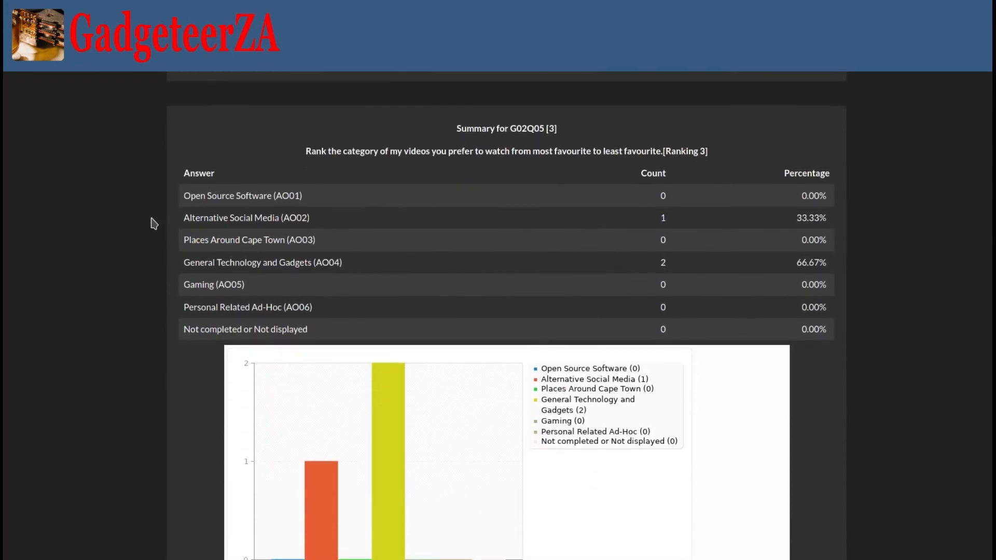
pyautogui.scroll(-7, 154, 224)
pyautogui.scroll(-3, 154, 224)
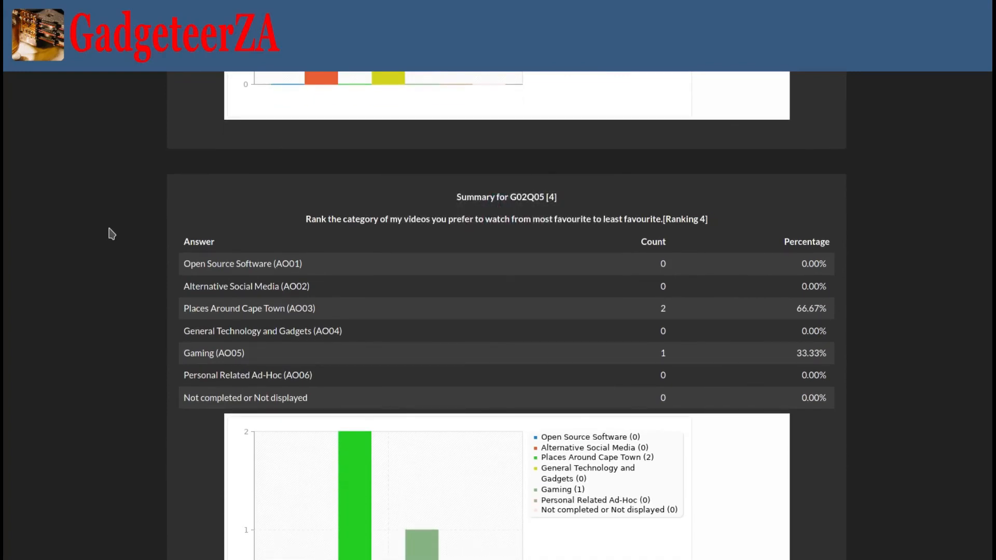
pyautogui.scroll(-2, 112, 233)
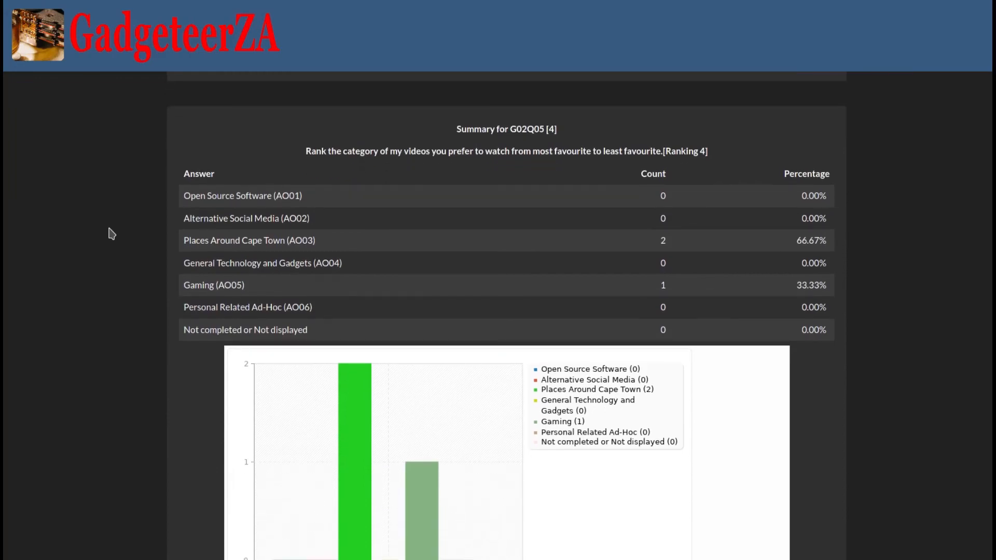
pyautogui.scroll(-5, 112, 234)
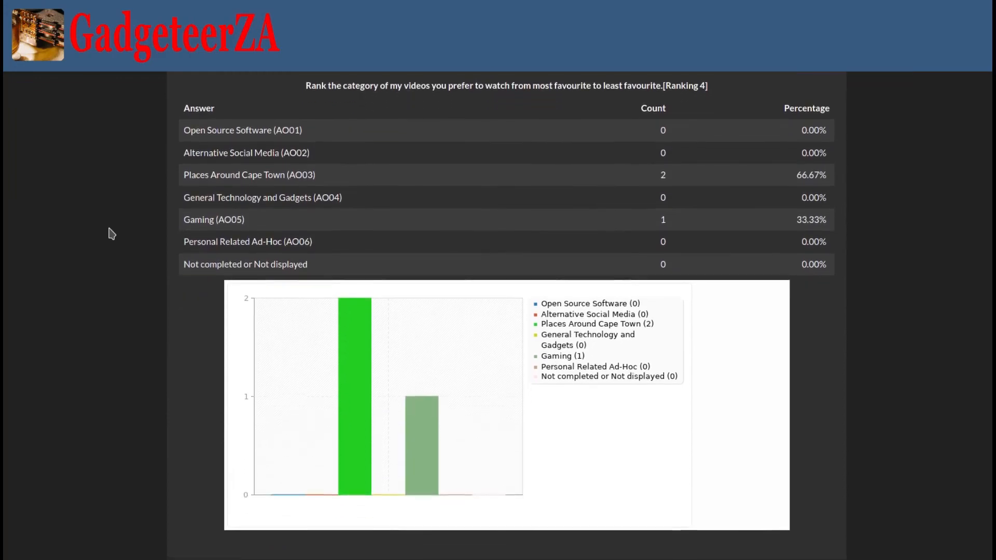
pyautogui.scroll(-9, 112, 234)
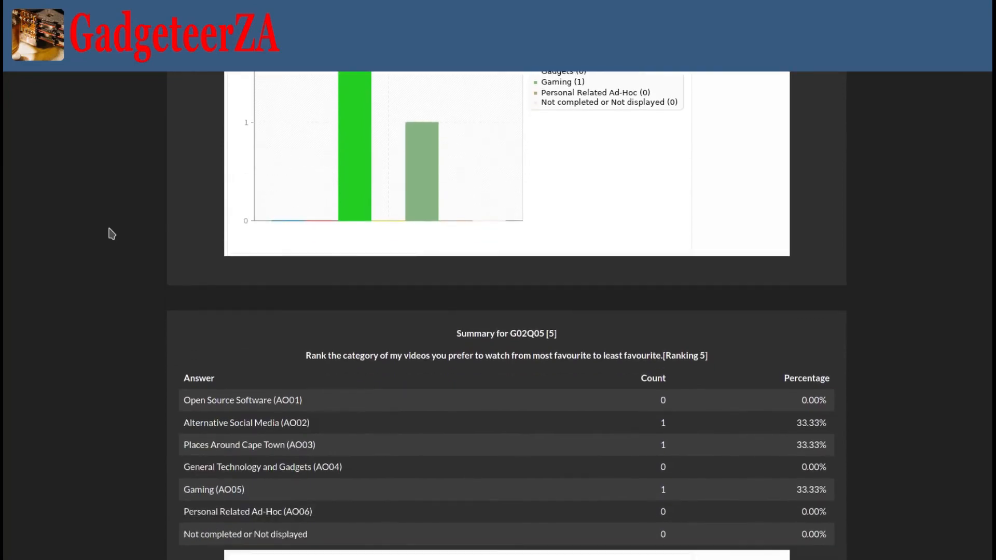
pyautogui.scroll(-12, 111, 234)
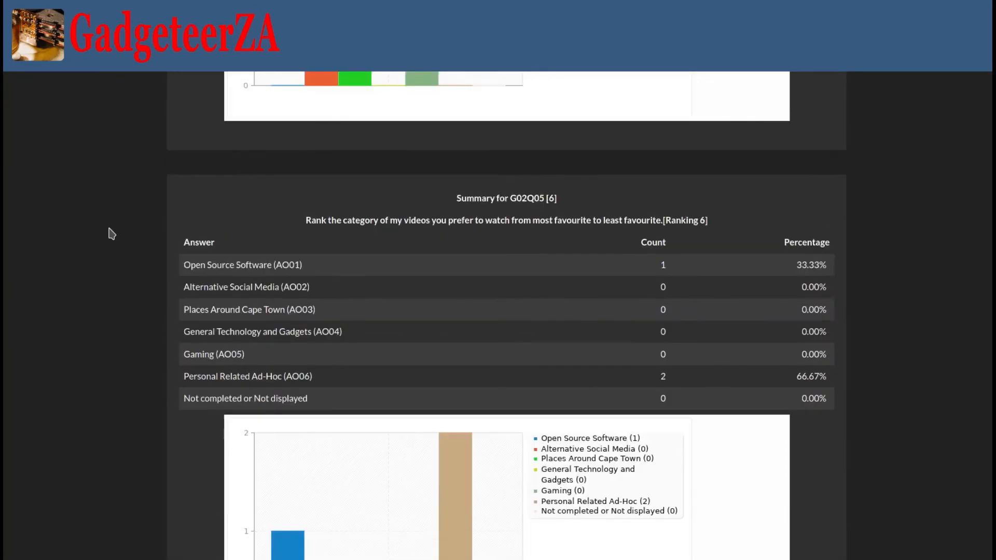
pyautogui.scroll(-8, 112, 234)
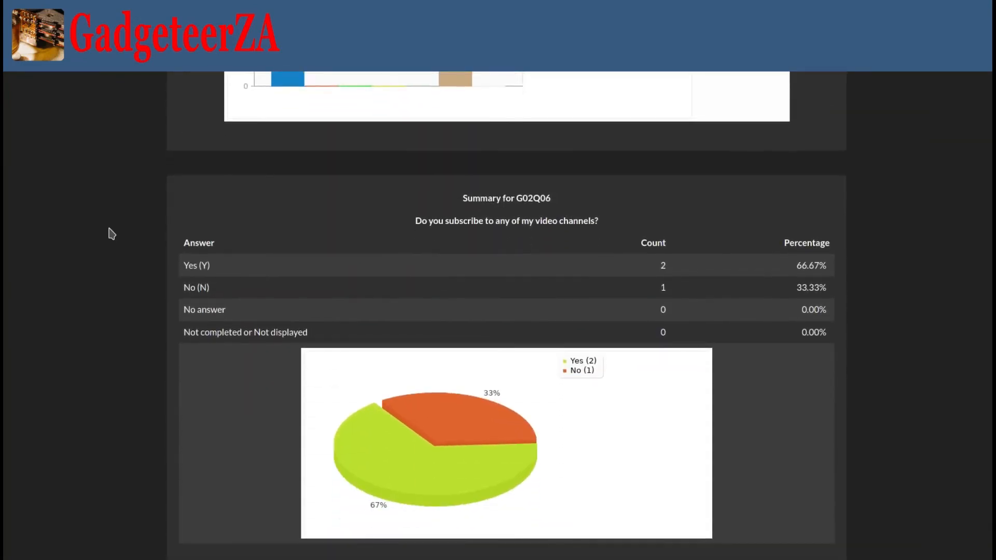
pyautogui.scroll(-5, 112, 234)
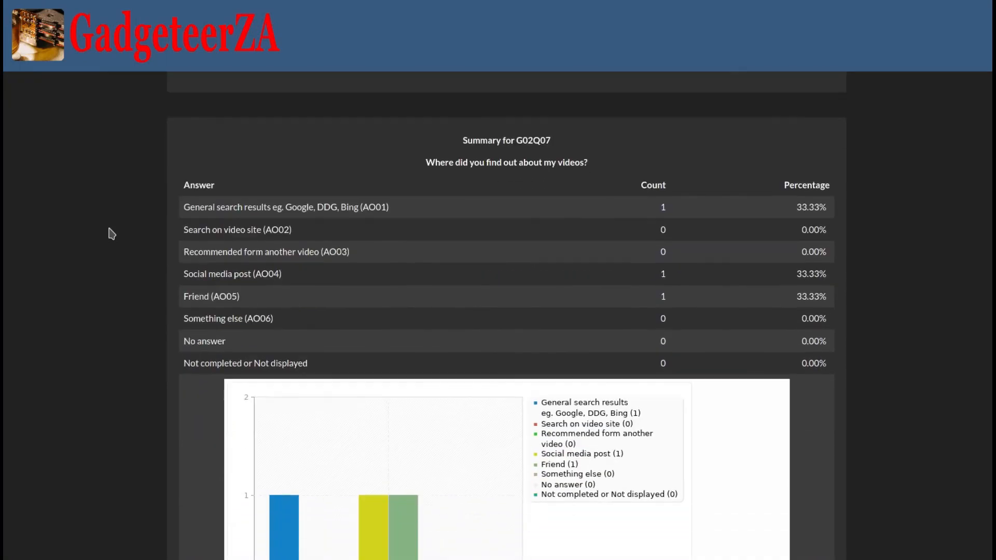